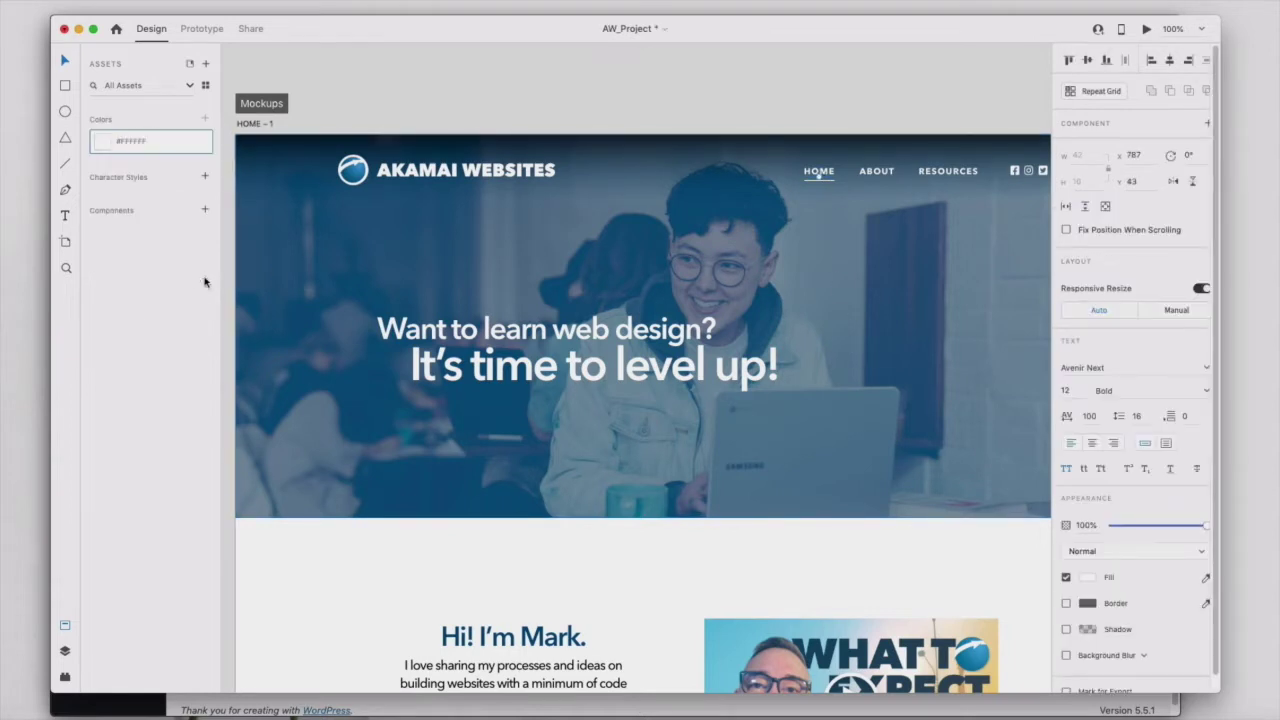
- Add #114F88 blue, #082C4D navy, #3A82C3 blue and the #114F88–#082C4D gradient as colour assets
scroll(273, 322, "down", 1)
left_click(205, 119)
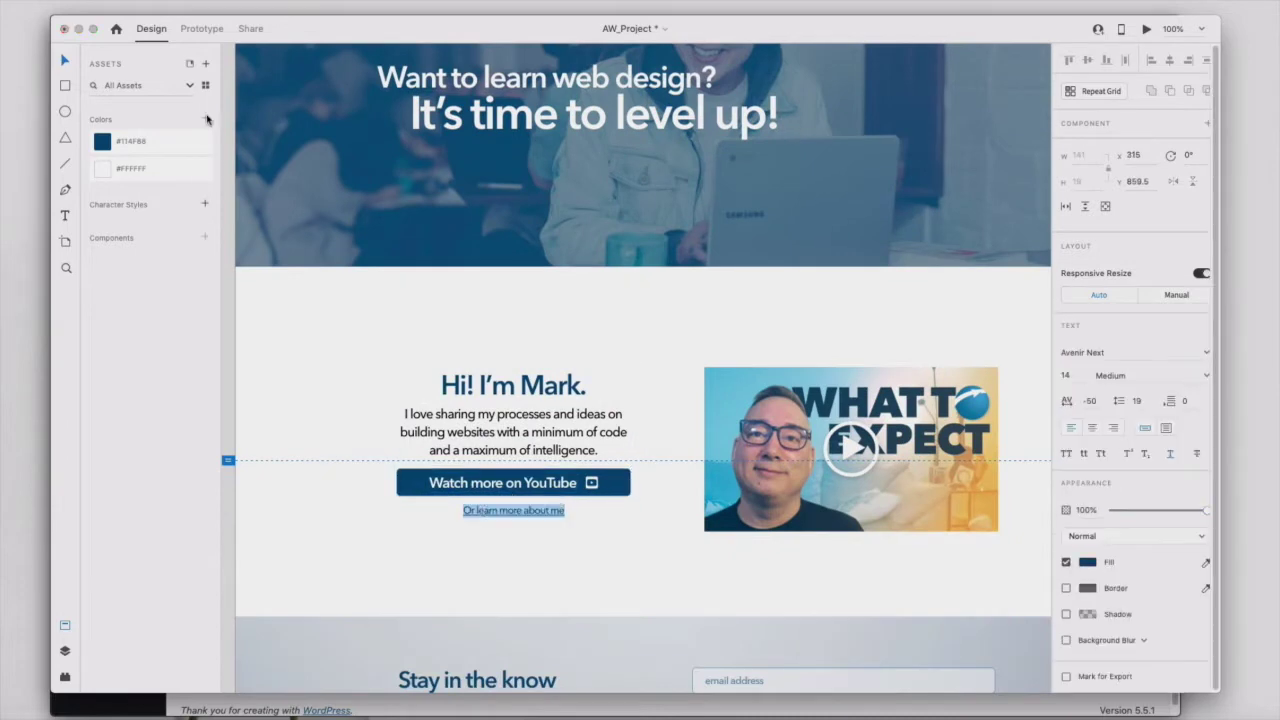
scroll(666, 489, "down", 9)
left_click(663, 558)
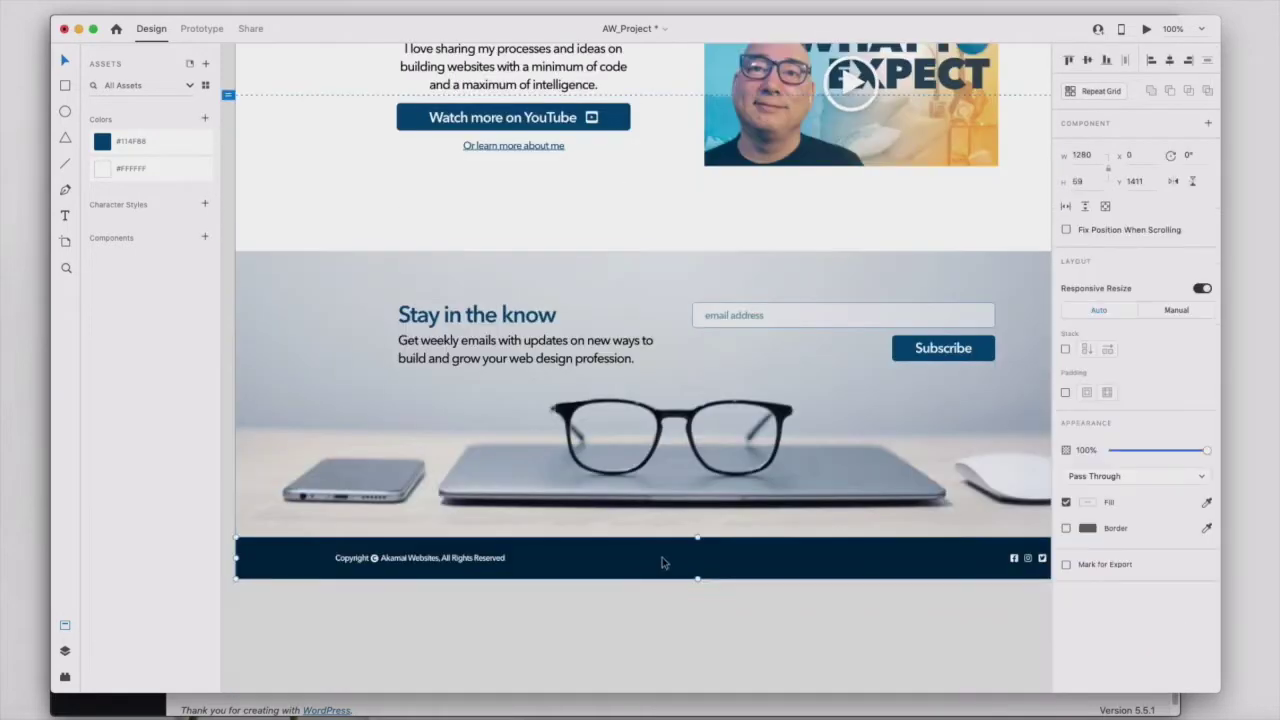
key("super+shift+c")
left_click(848, 614)
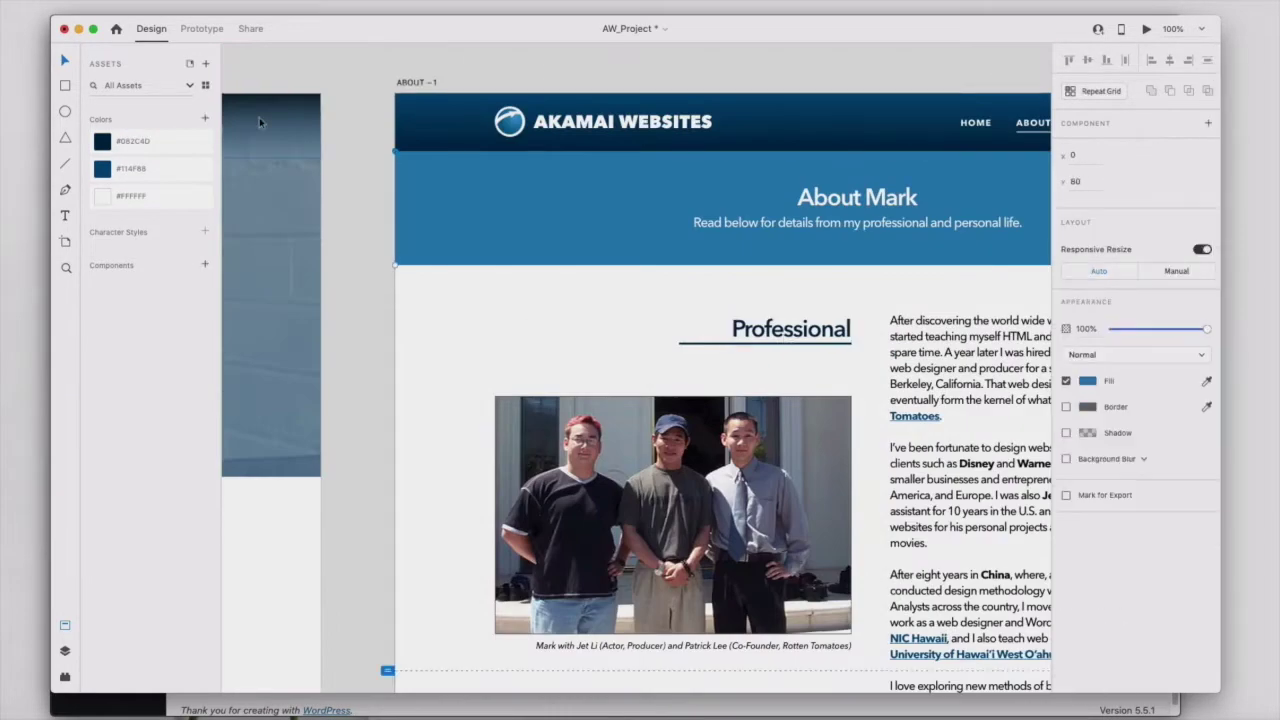
left_click(205, 119)
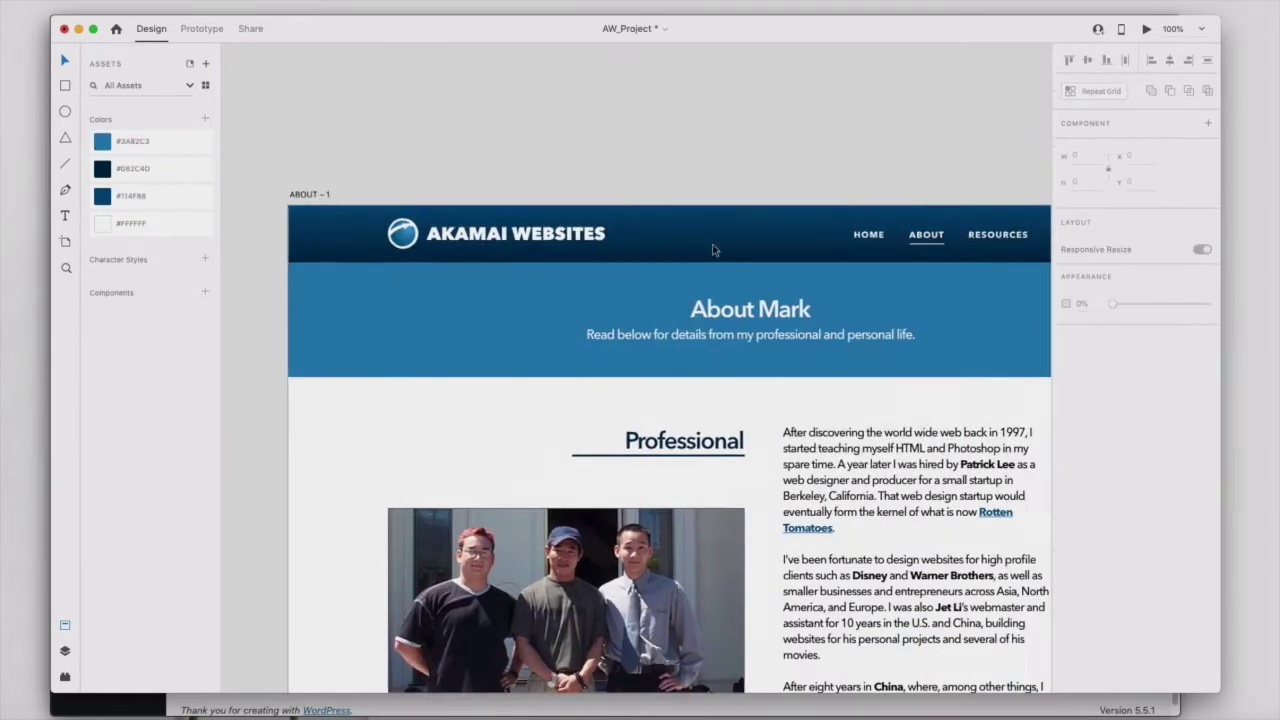
left_click(205, 119)
- Add the FAQ #3A82C3–#1D4162 gradient, form colour #5A81AA and grey #EBEBEB as colour assets
scroll(234, 178, "down", 4)
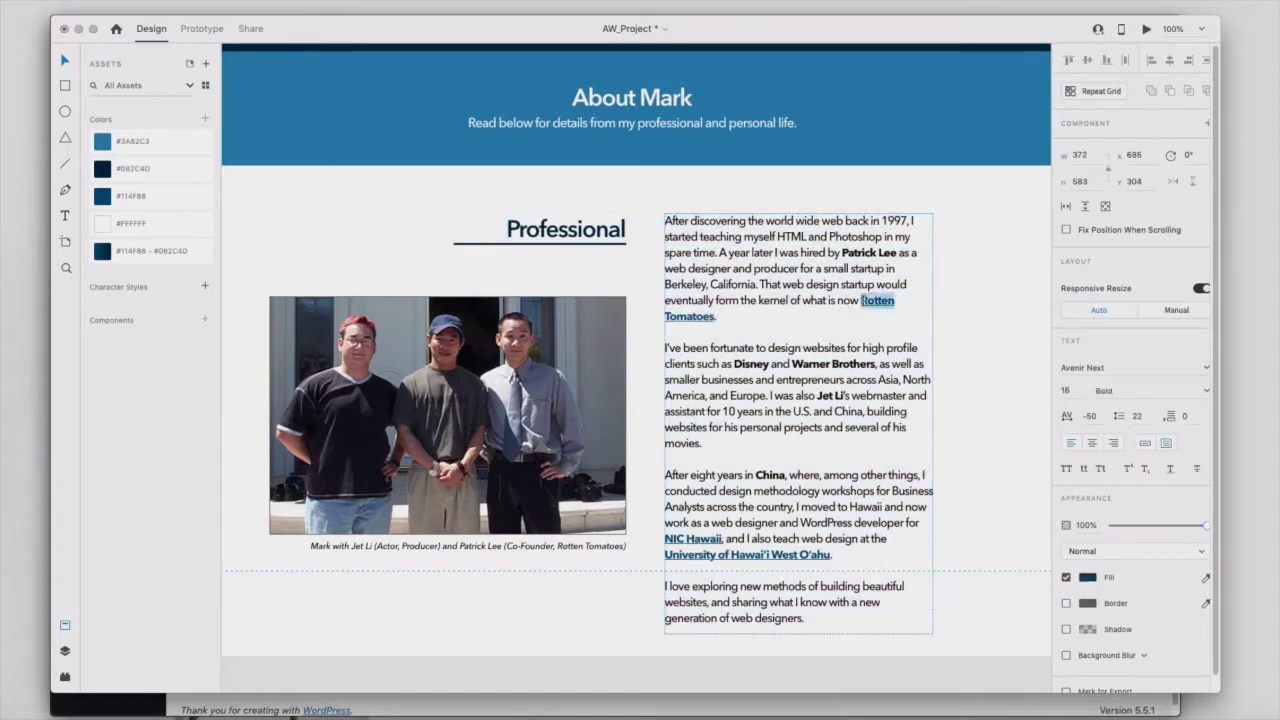
scroll(686, 608, "down", 10)
left_click(305, 230)
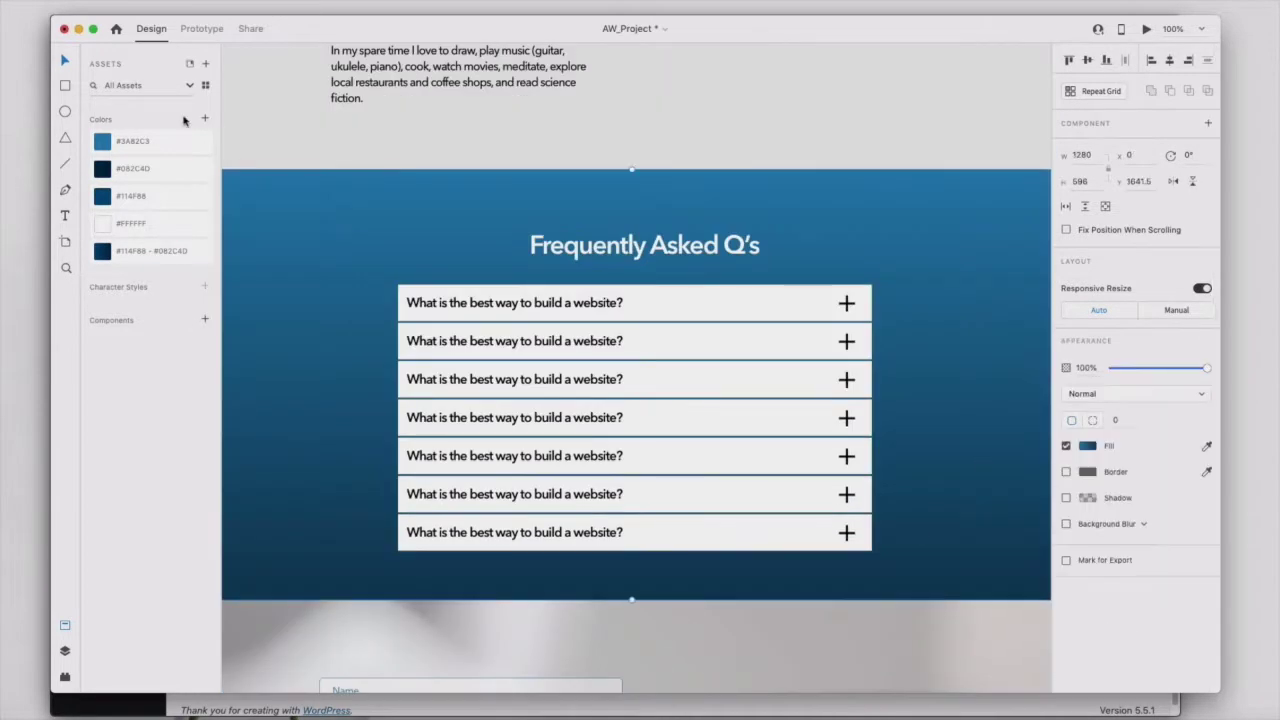
left_click(205, 119)
scroll(475, 346, "down", 8)
double_click(345, 232)
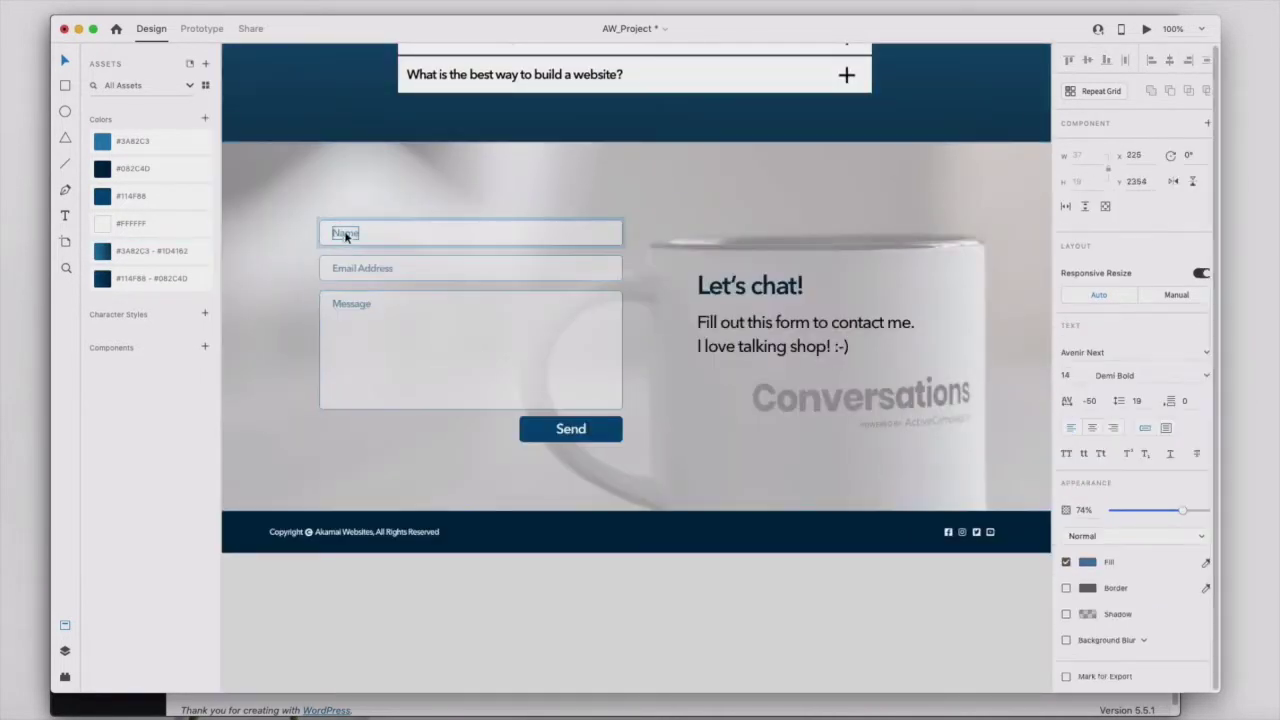
key("super+shift+c")
scroll(470, 425, "right", 5)
scroll(569, 443, "down", 10)
left_click(300, 200)
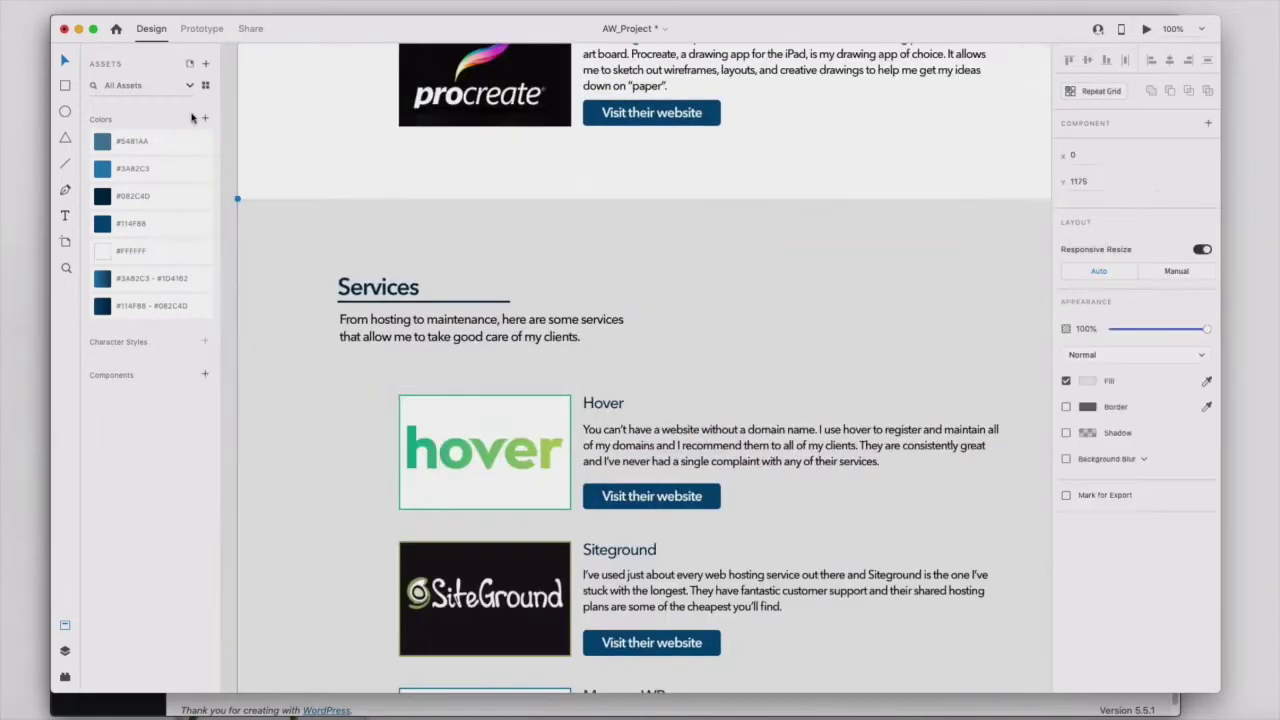
left_click(205, 119)
scroll(821, 105, "down", 5)
scroll(783, 434, "down", 10)
scroll(434, 186, "left", 1)
scroll(449, 489, "up", 5)
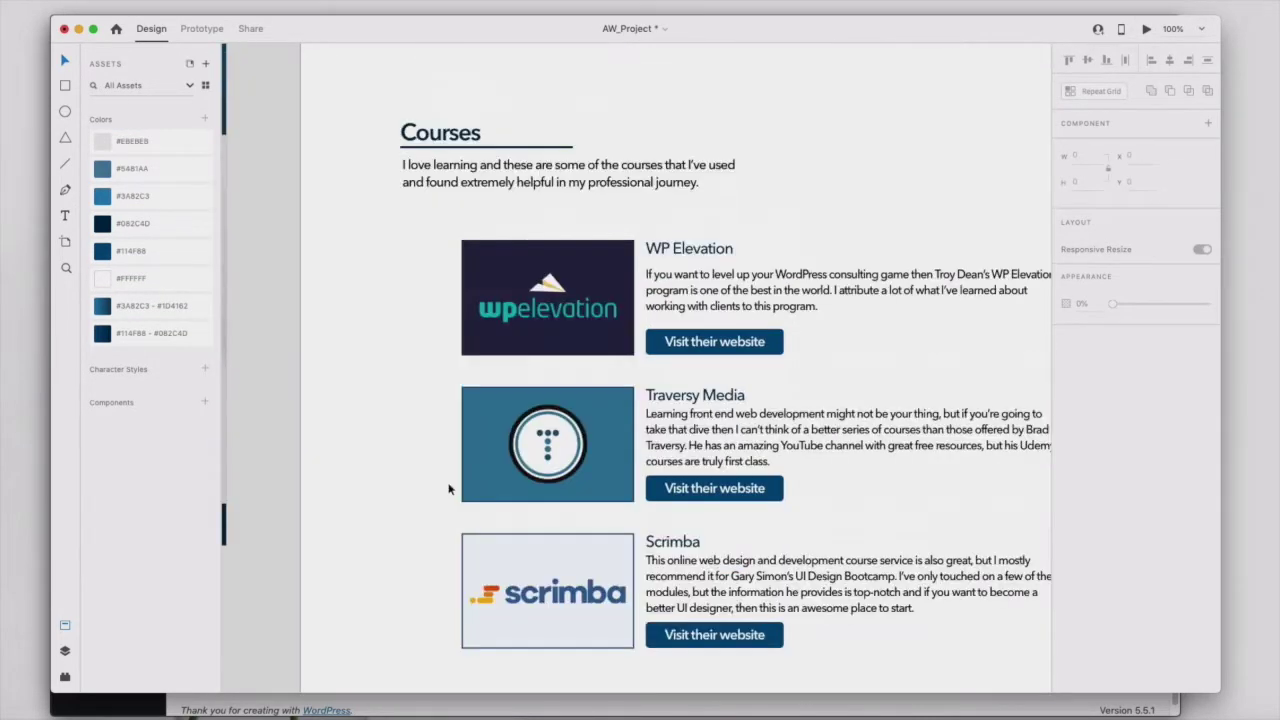
- Review the saved #EBEBEB colour and #114F88–#082C4D gradient in the Assets panel
left_click(128, 141)
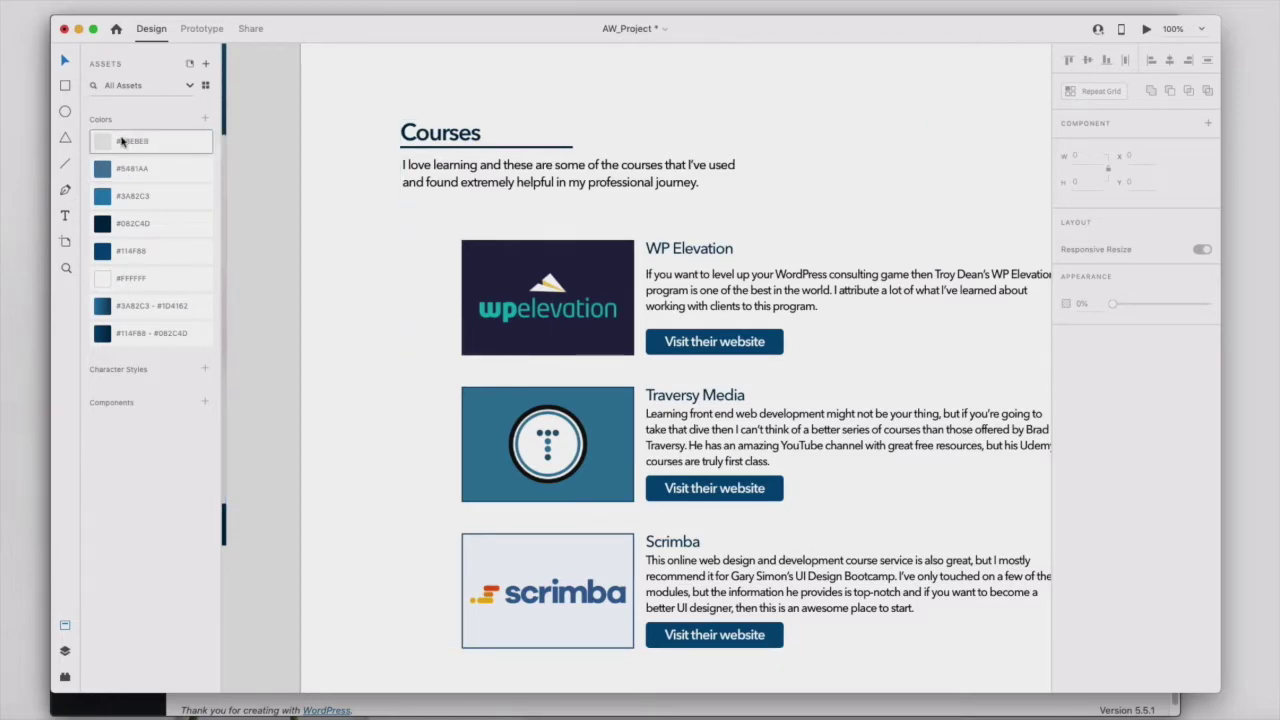
left_click(119, 338)
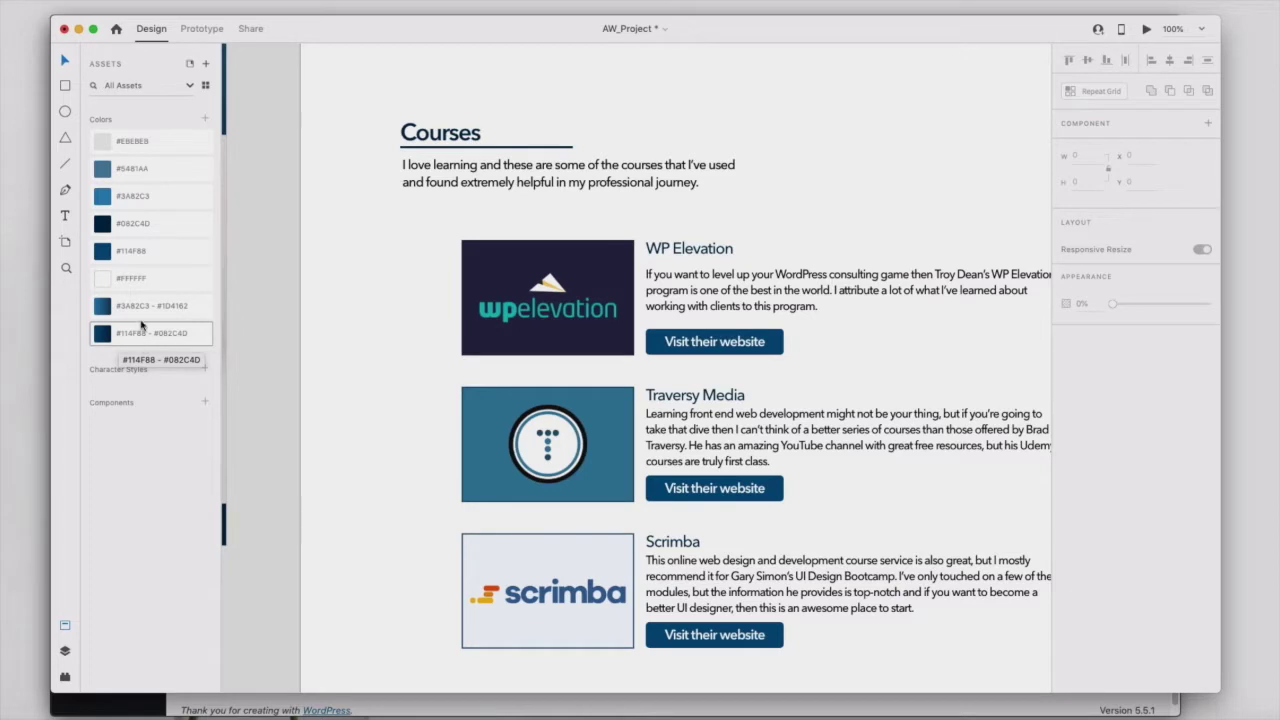
left_click(145, 143)
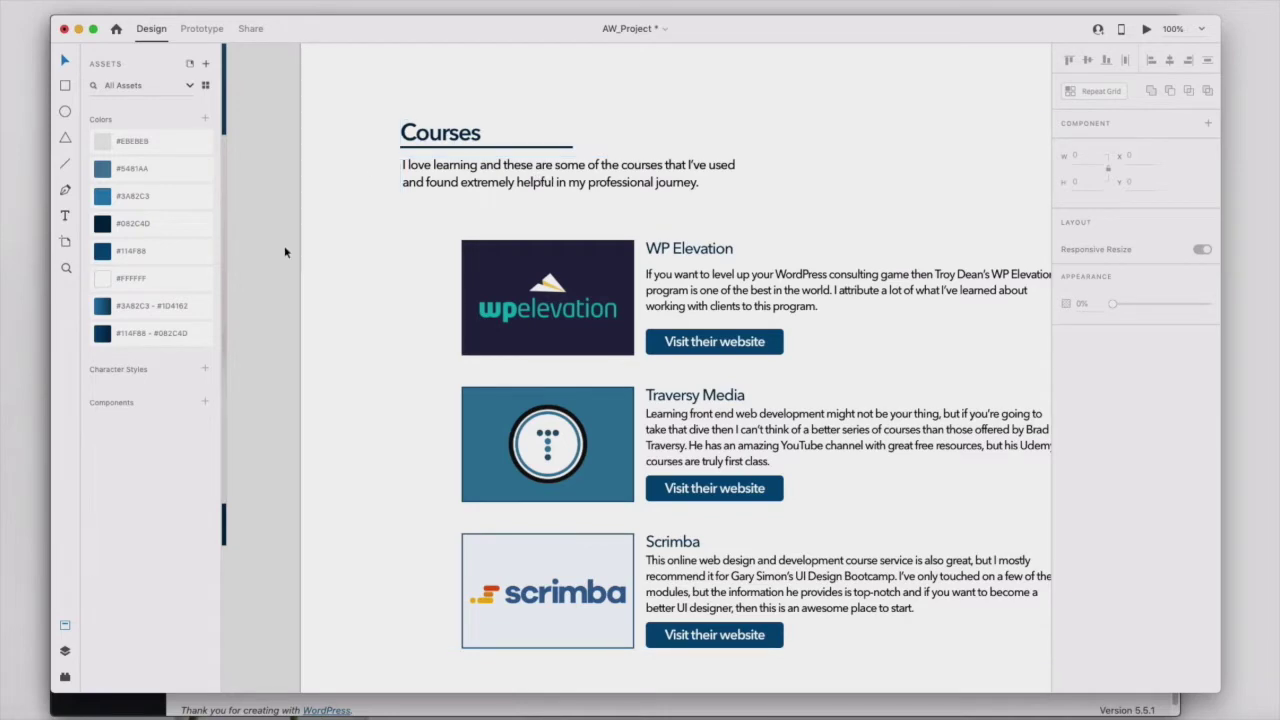
scroll(673, 507, "up", 15)
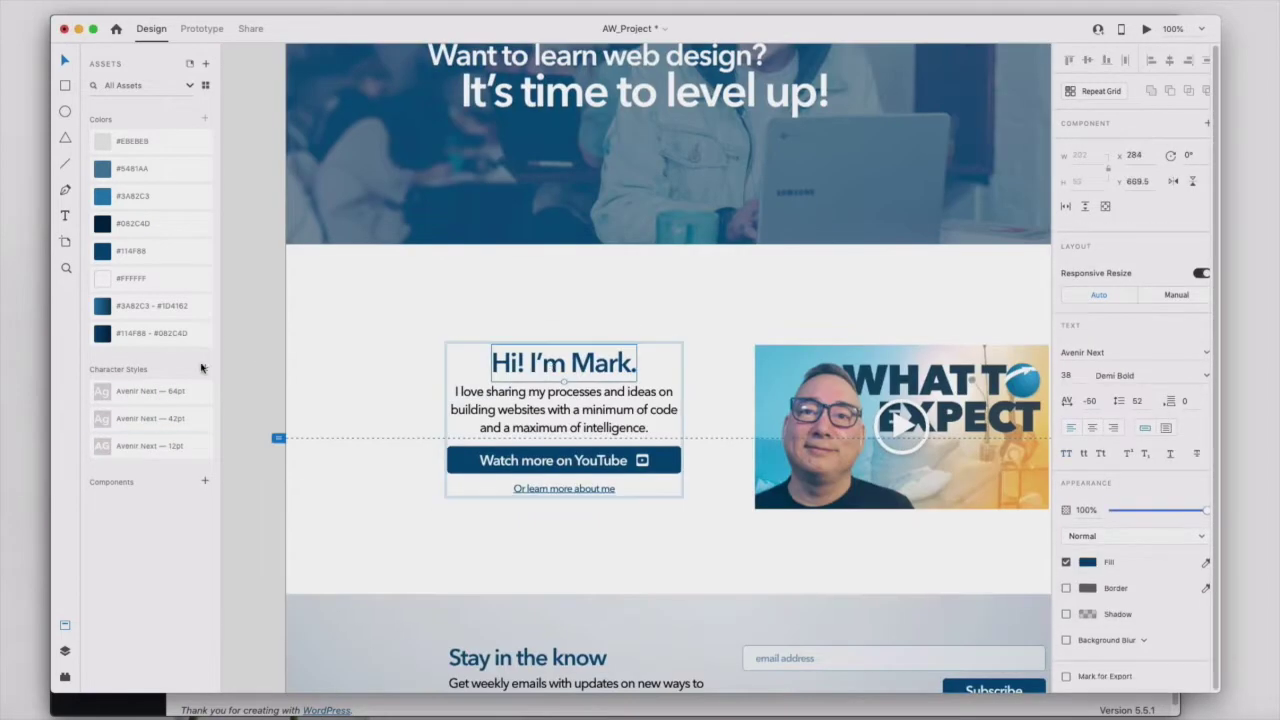
- Save character styles from Hi! I'm Mark, Stay in the know, the 14pt email field and 11pt footer
left_click(205, 368)
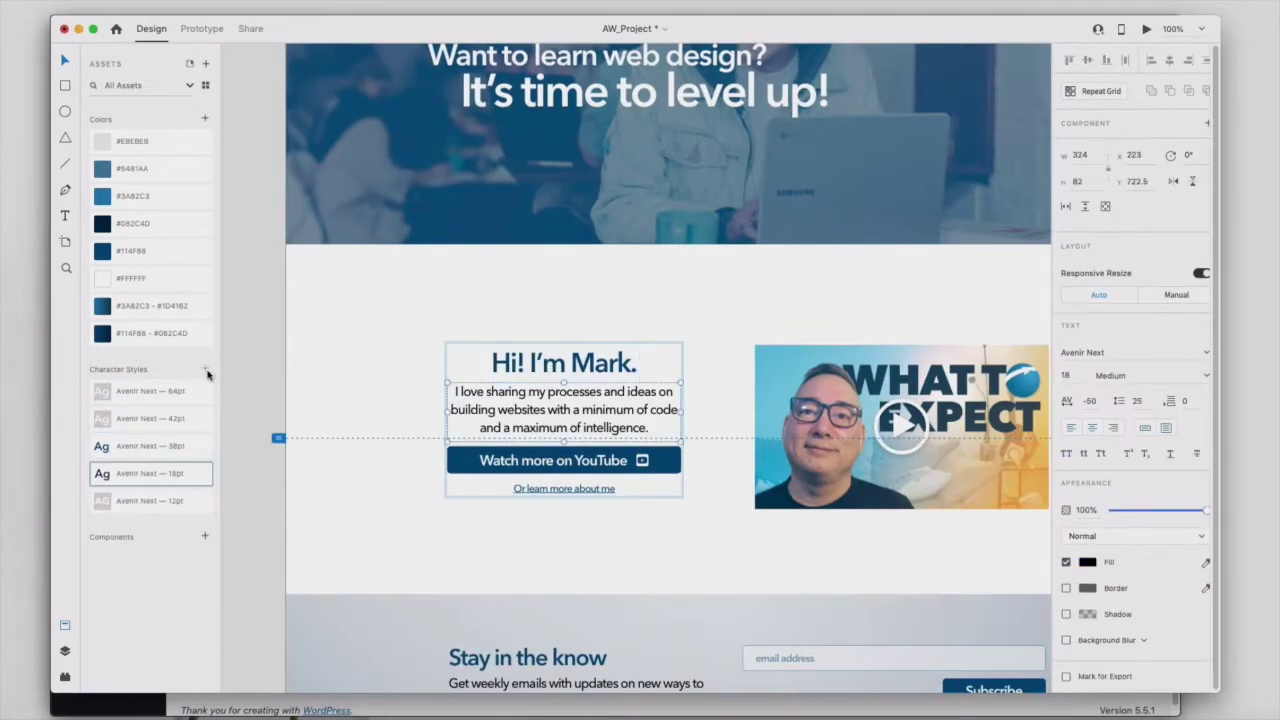
left_click(205, 368)
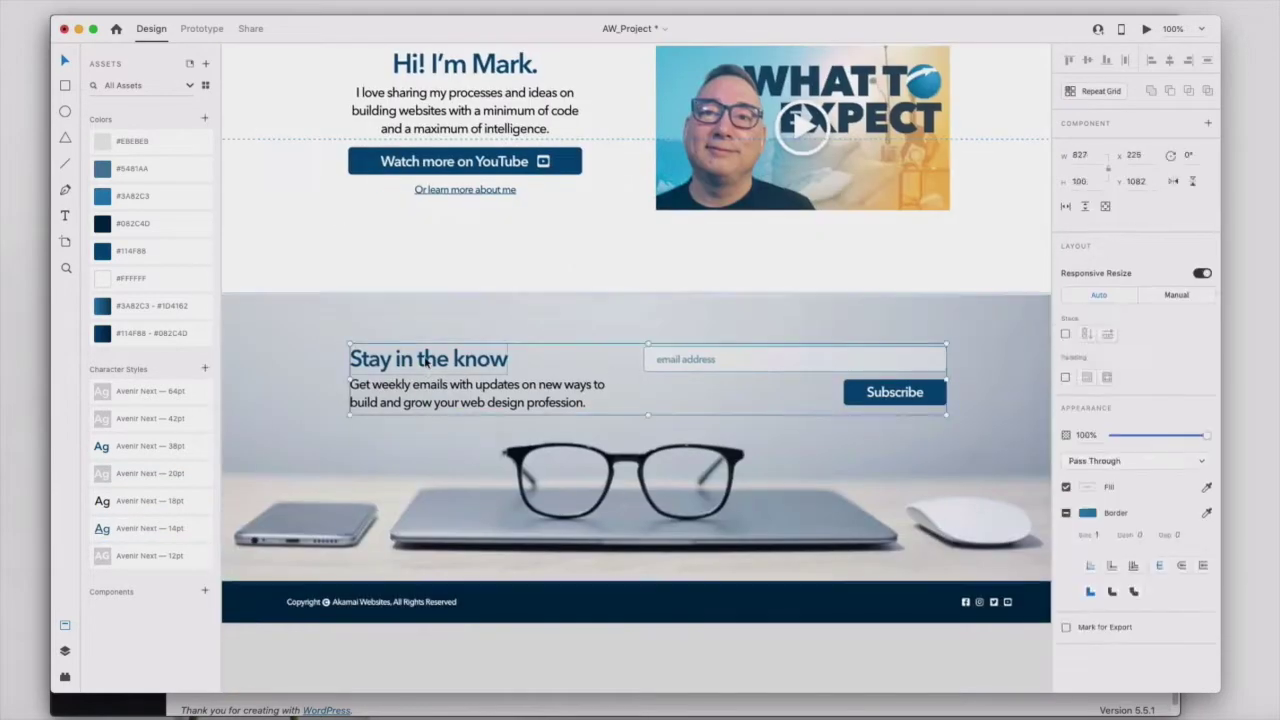
left_click(205, 368)
left_click(700, 359)
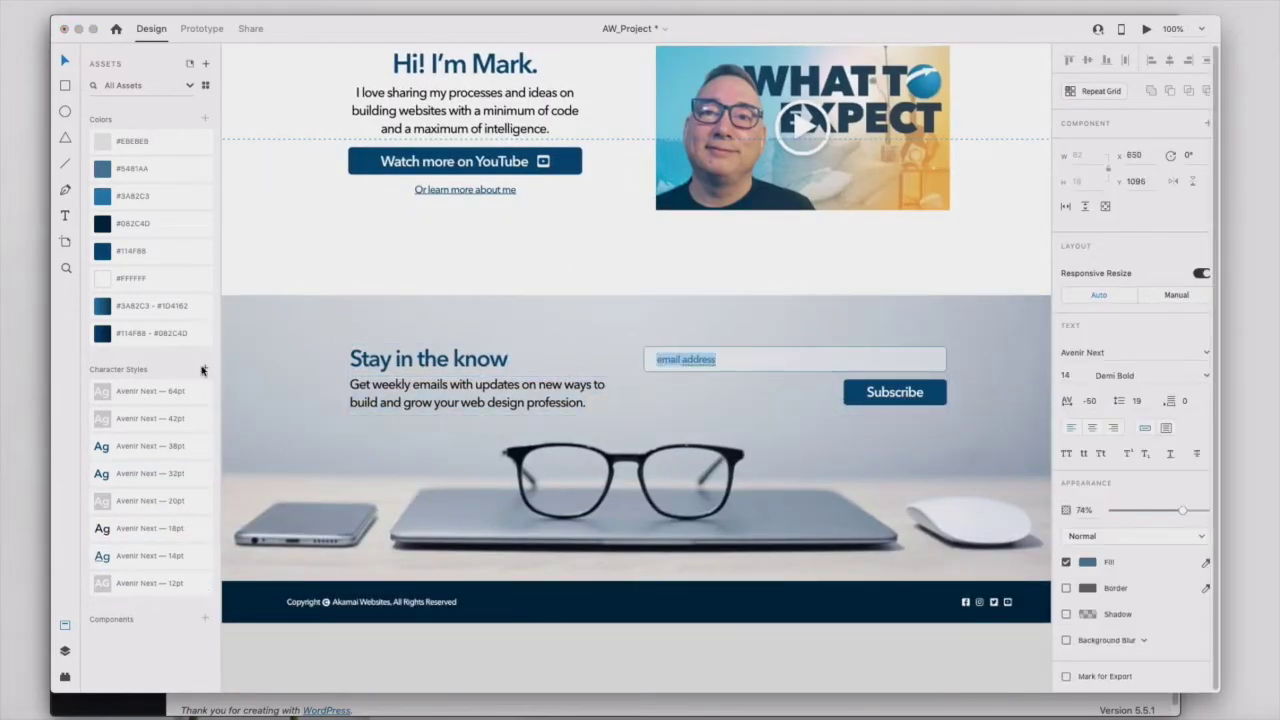
left_click(205, 368)
scroll(523, 434, "down", 3)
left_click(406, 449)
left_click(205, 368)
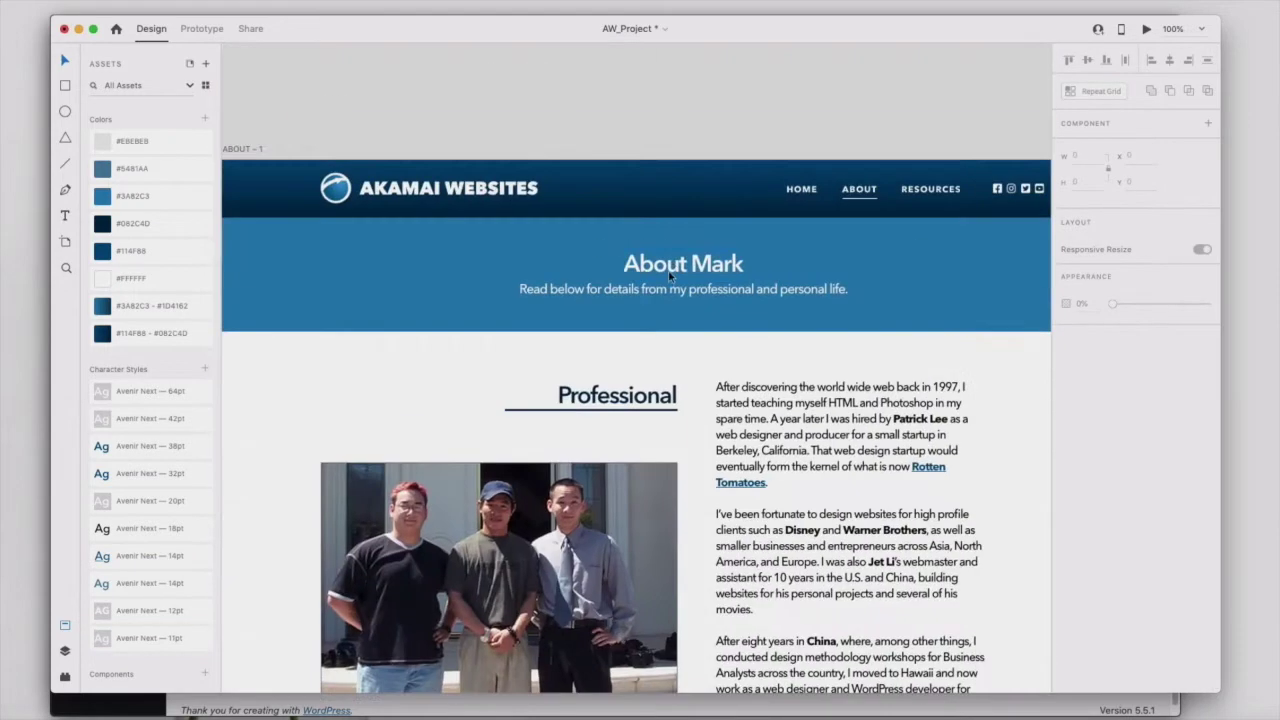
- Save the About page's 33pt heading, subtitle, Professional heading and body paragraph as character styles
left_click(683, 263)
left_click(205, 368)
left_click(683, 289)
left_click(205, 368)
left_click(617, 395)
left_click(205, 368)
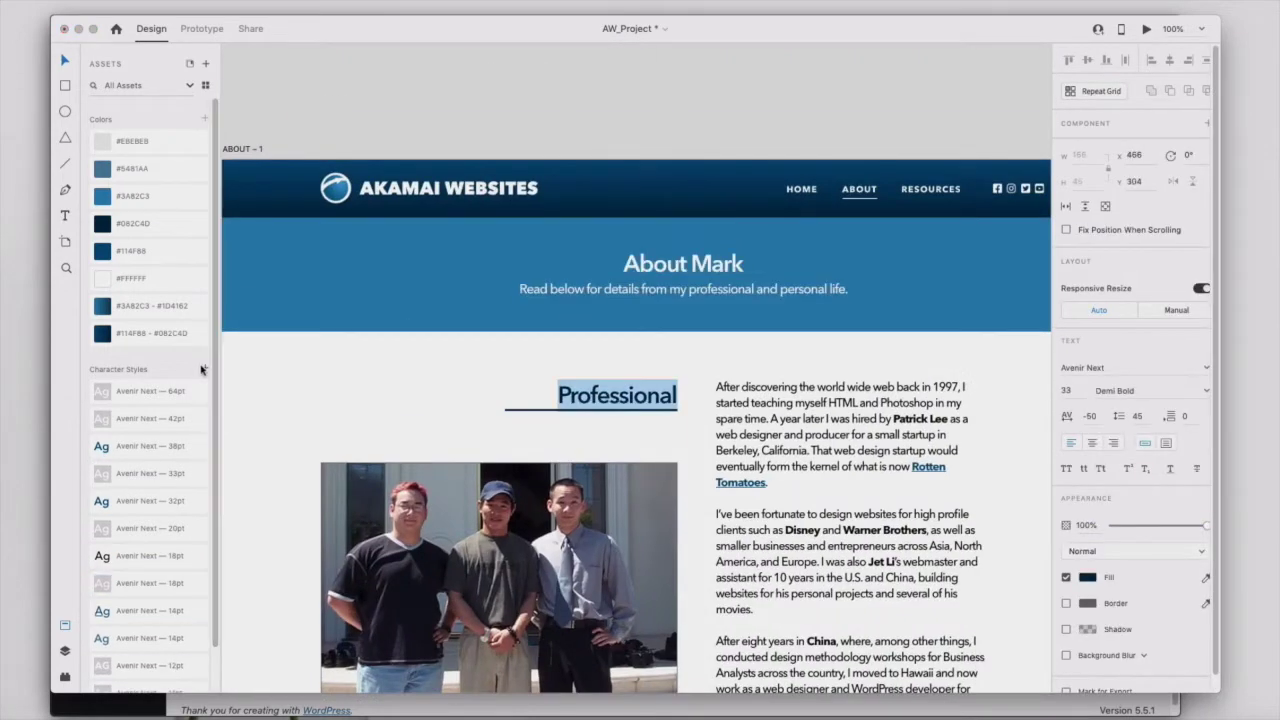
left_click(850, 450)
left_click(205, 368)
scroll(174, 537, "down", 2)
scroll(174, 537, "down", 2)
scroll(636, 420, "down", 5)
- Save character styles for the photo caption, 18pt FAQ question, 36pt FAQ heading and contact heading
left_click(500, 460)
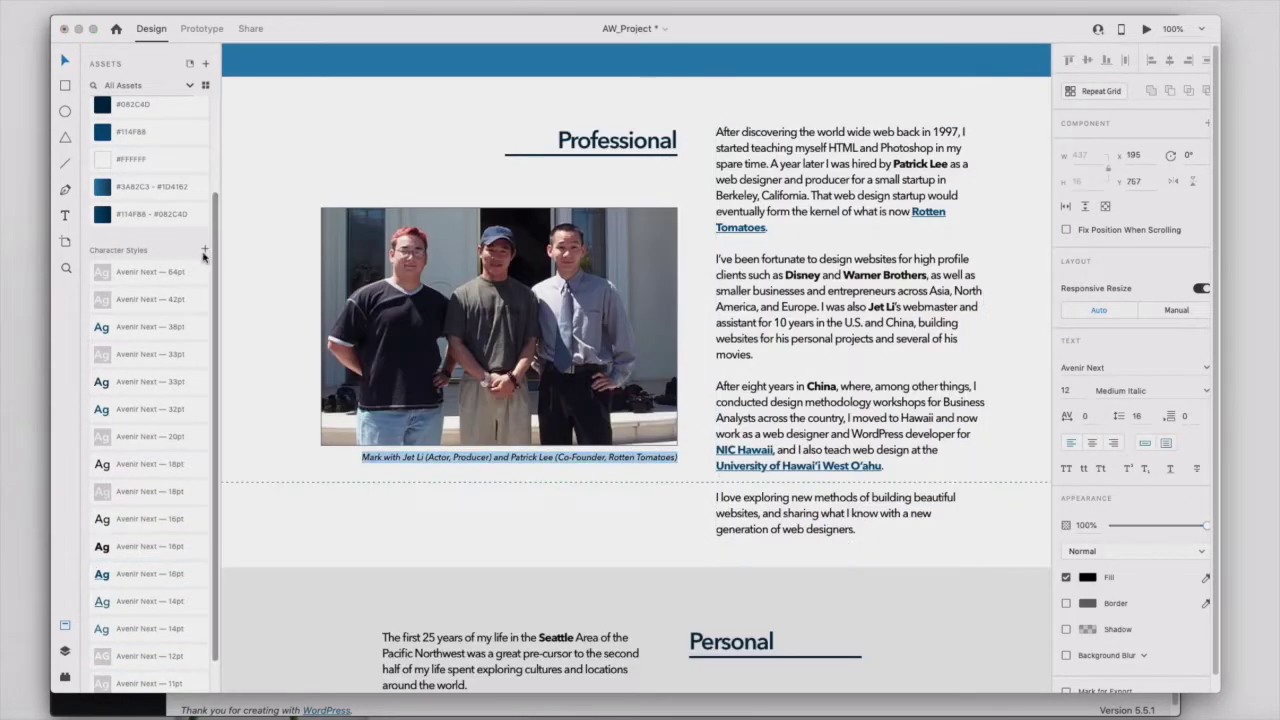
left_click(205, 185)
scroll(636, 420, "down", 8)
left_click(565, 498)
left_click(205, 185)
left_click(696, 440)
left_click(205, 185)
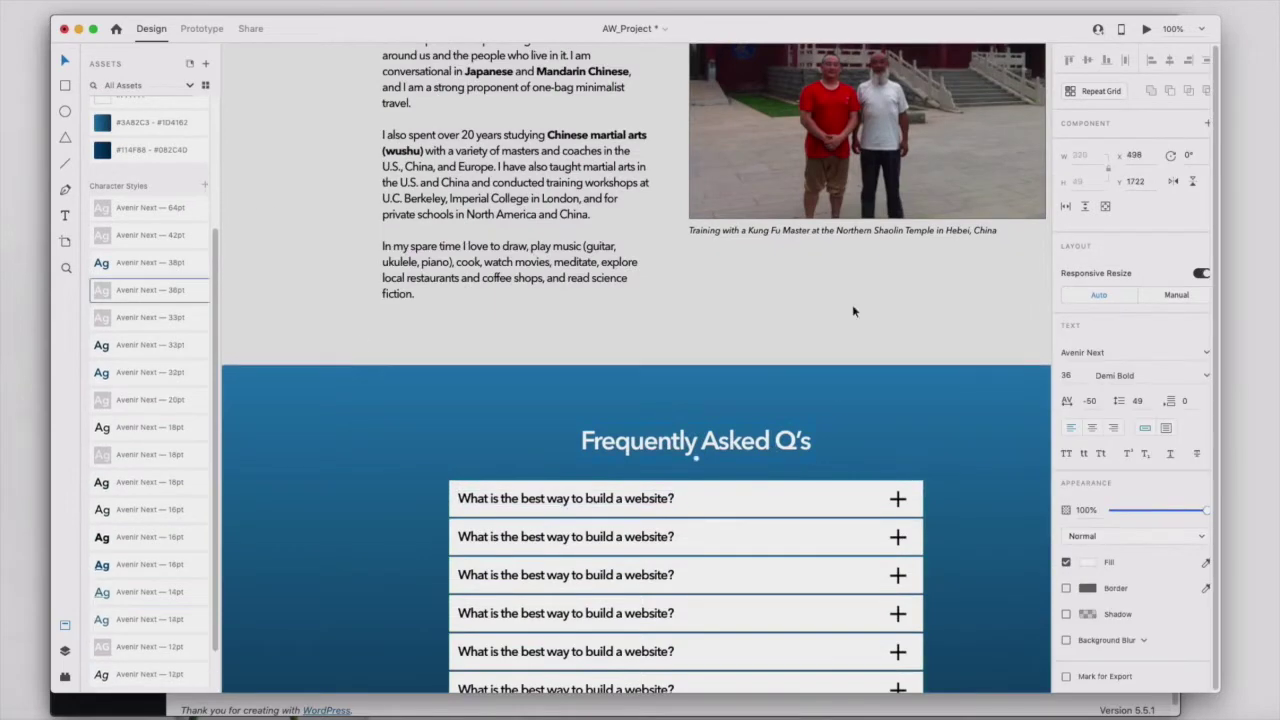
scroll(636, 420, "down", 8)
left_click(857, 437)
left_click(205, 185)
scroll(636, 420, "down", 10)
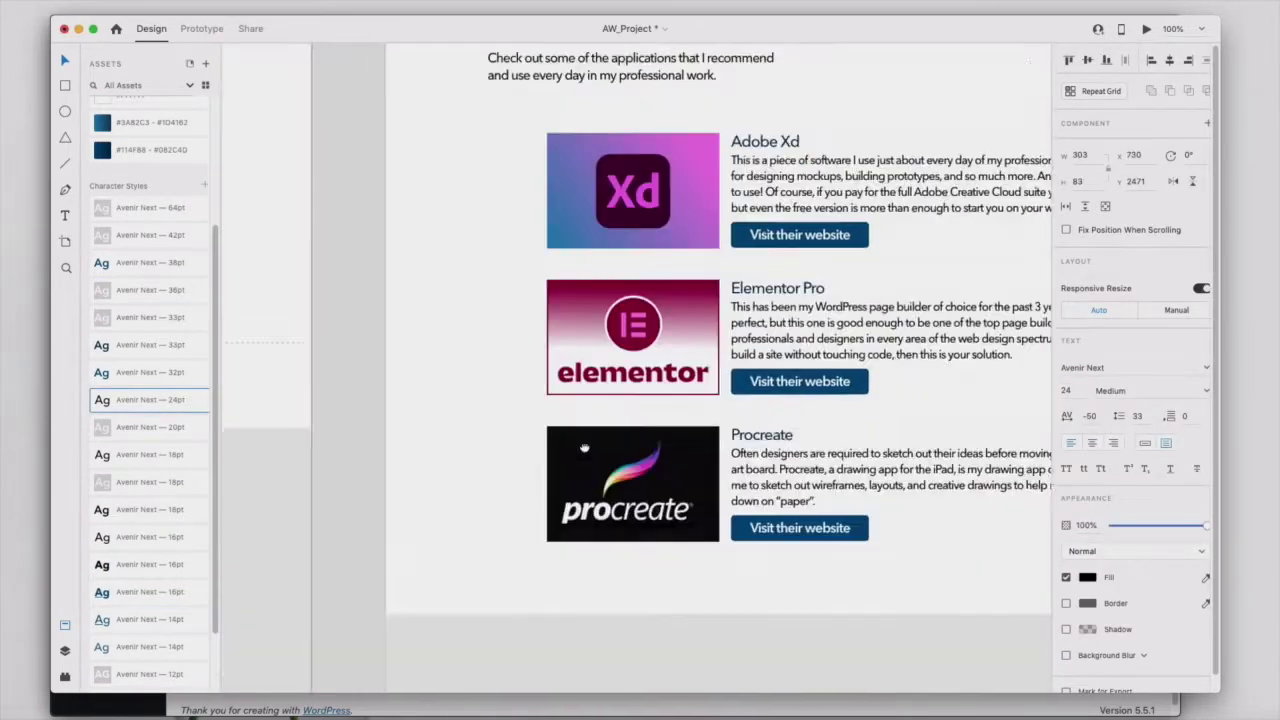
- Save the Software page's intro text and 22pt Adobe Xd resource title as character styles
scroll(636, 420, "up", 3)
left_click(600, 315)
left_click(205, 185)
left_click(753, 390)
left_click(205, 185)
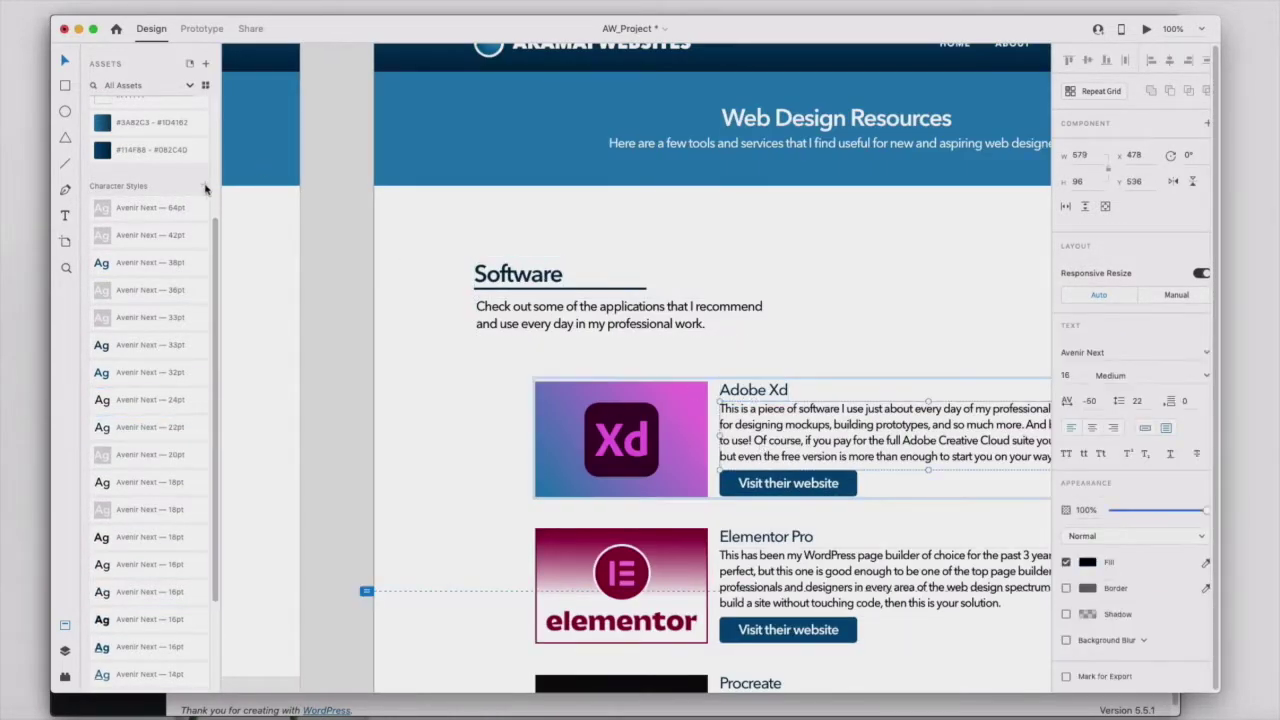
left_click(518, 274)
scroll(636, 420, "down", 8)
scroll(636, 420, "right", 3)
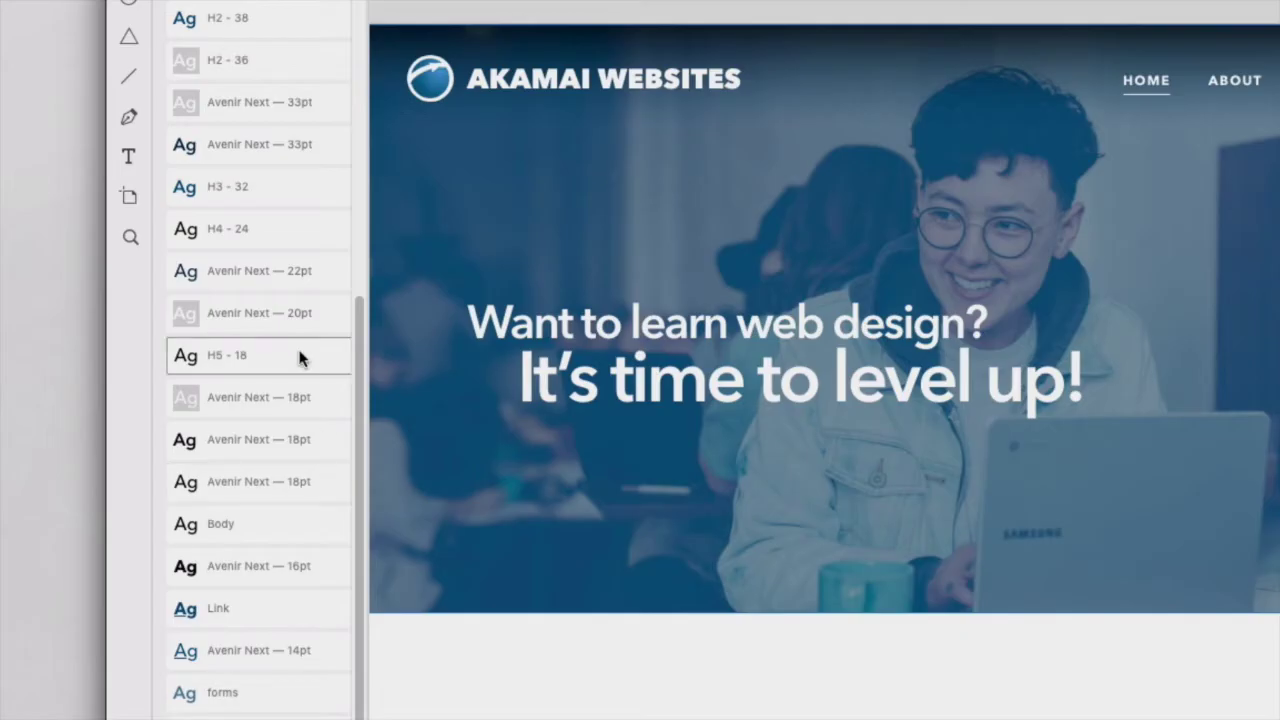
- Review each character style's settings and rename them with size and weight, e.g. H5 - 18 - Medium
scroll(174, 340, "up", 2)
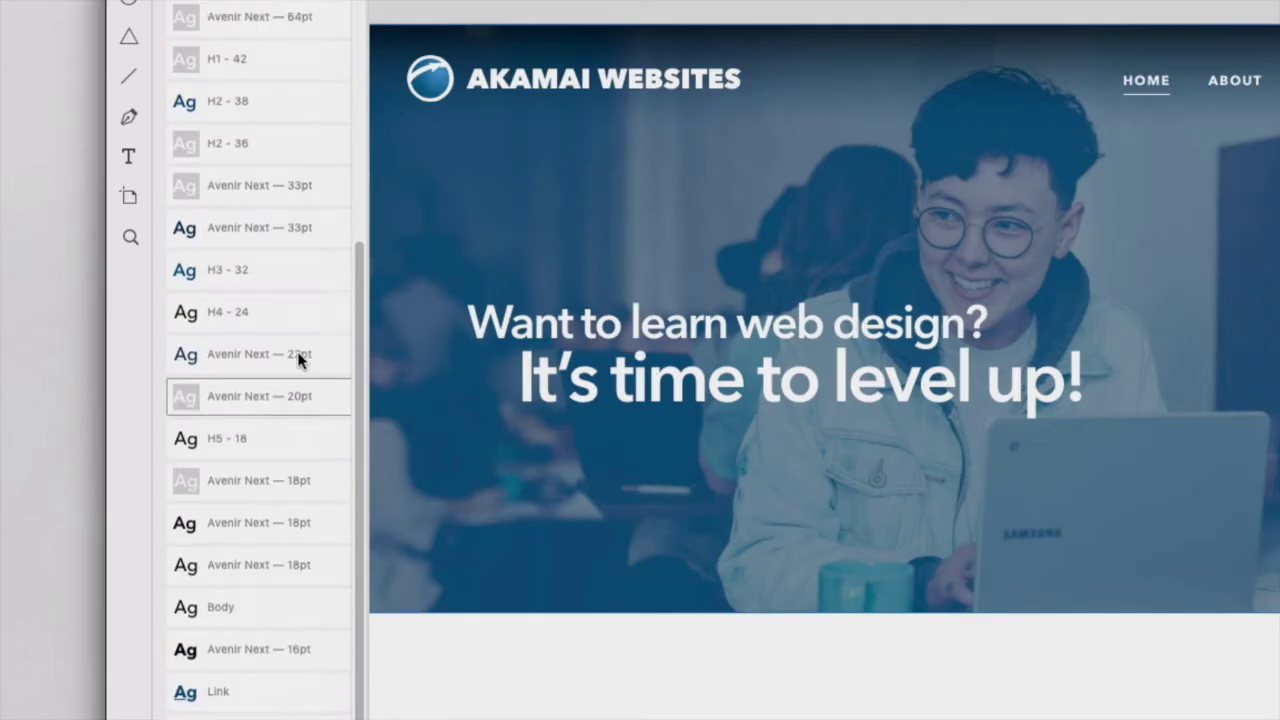
scroll(297, 354, "up", 2)
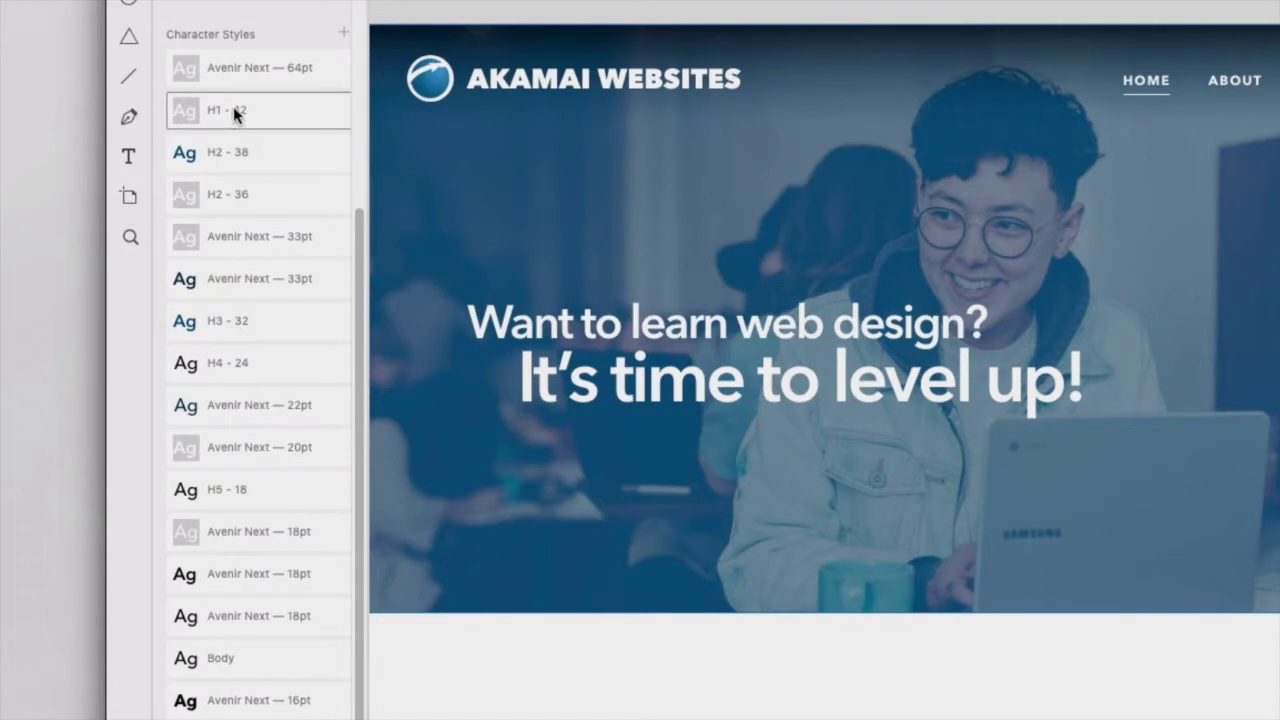
mouse_move(229, 163)
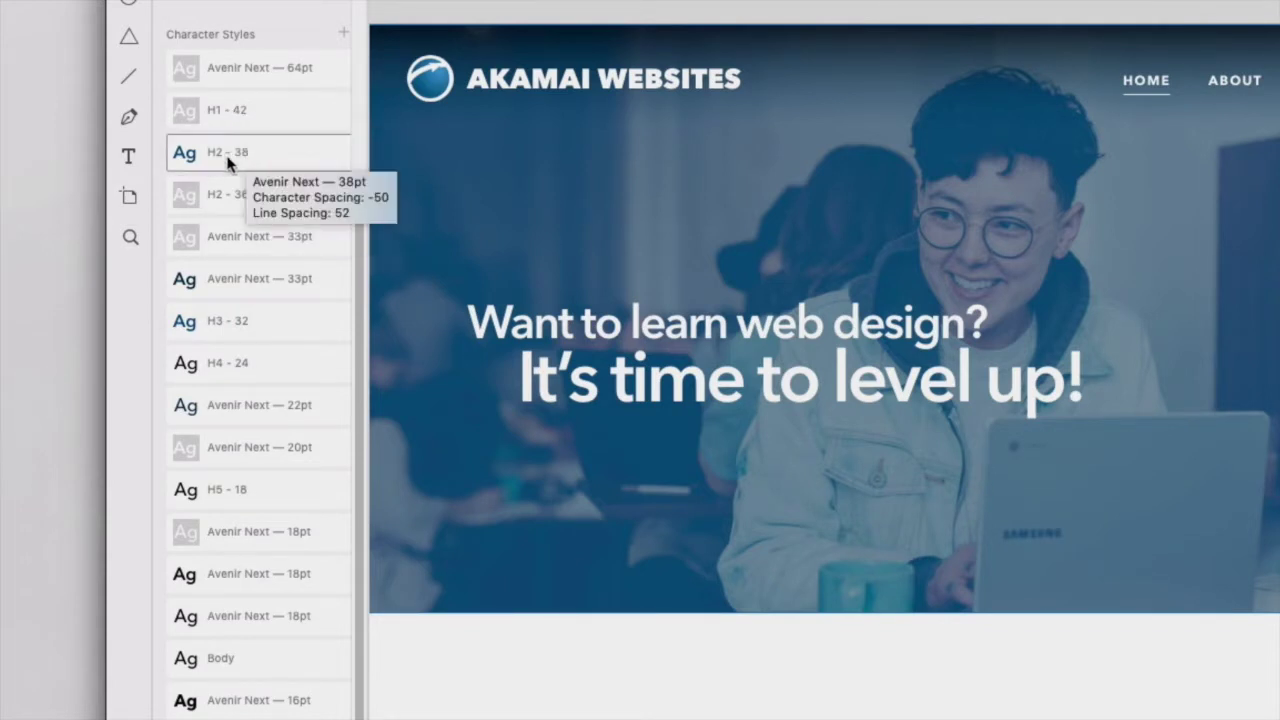
mouse_move(293, 340)
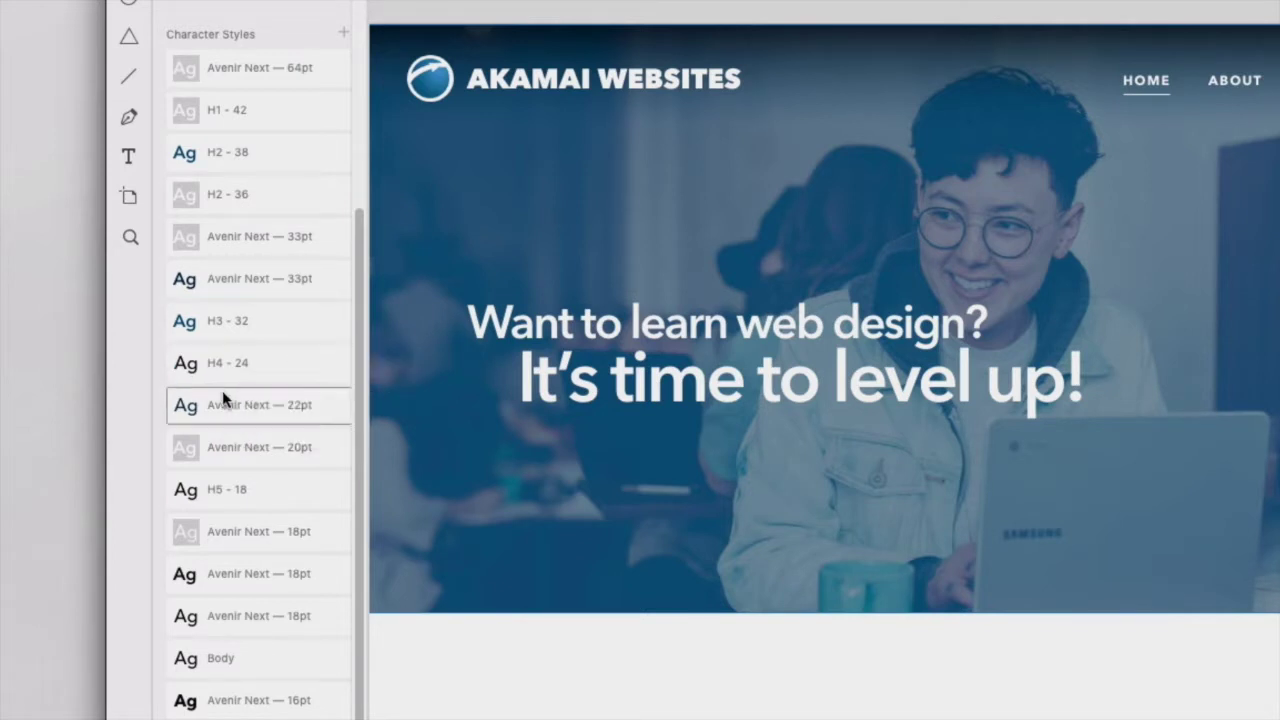
mouse_move(269, 357)
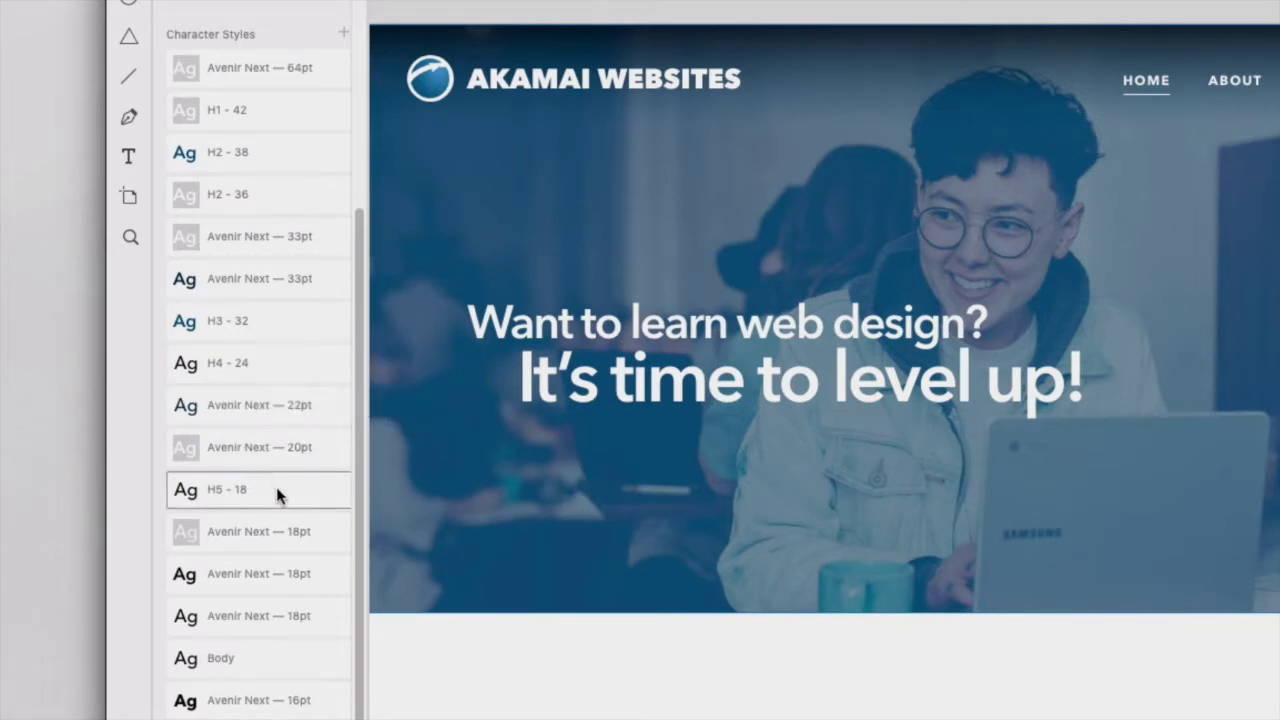
mouse_move(277, 489)
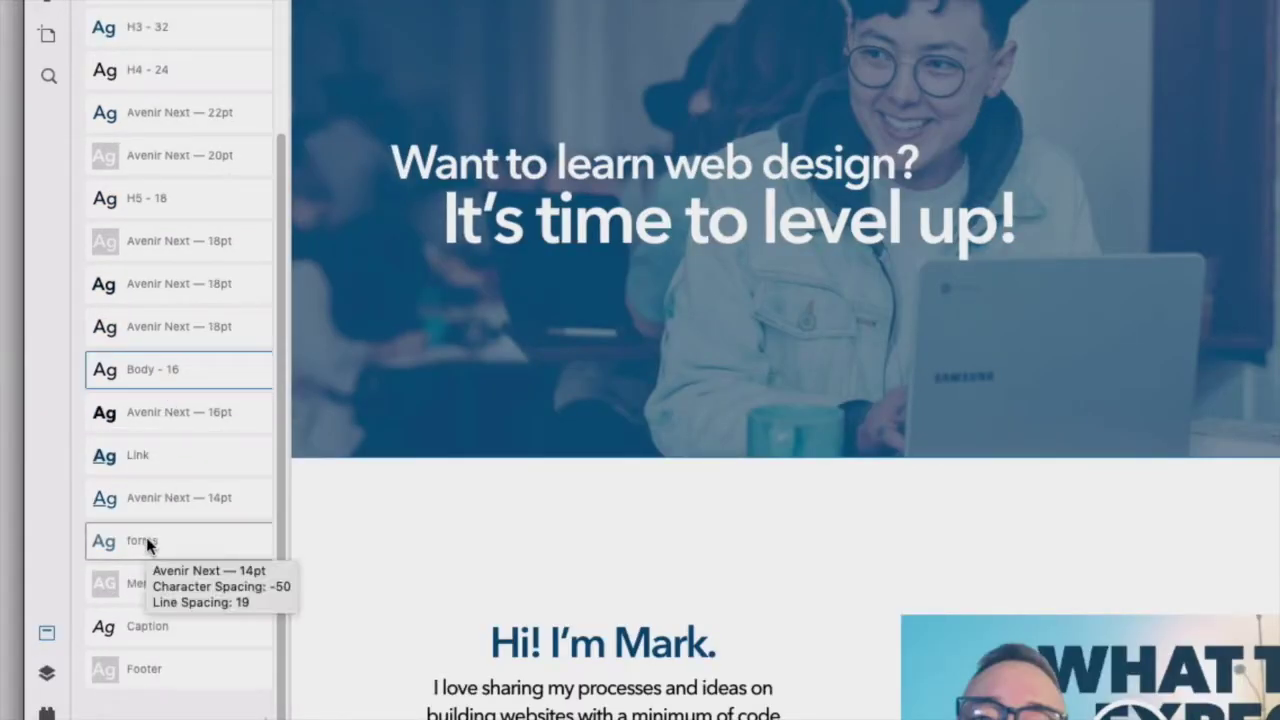
mouse_move(154, 624)
mouse_move(150, 677)
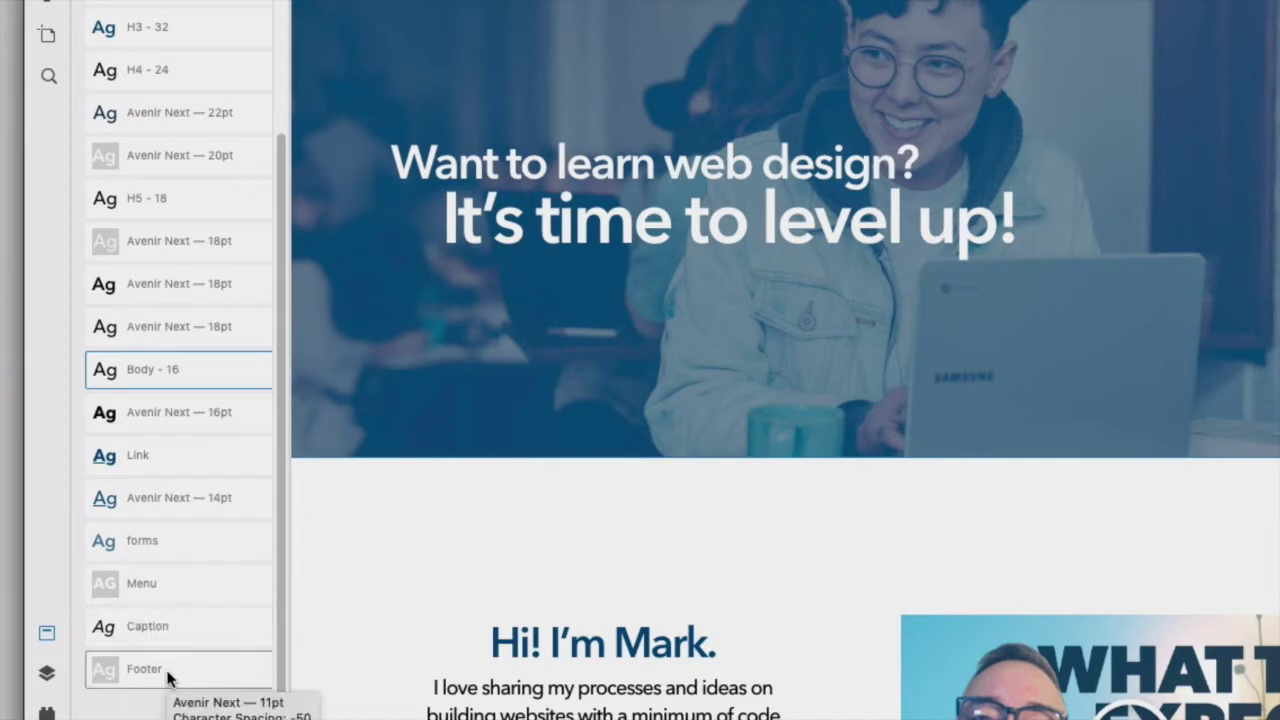
scroll(150, 677, "up", 5)
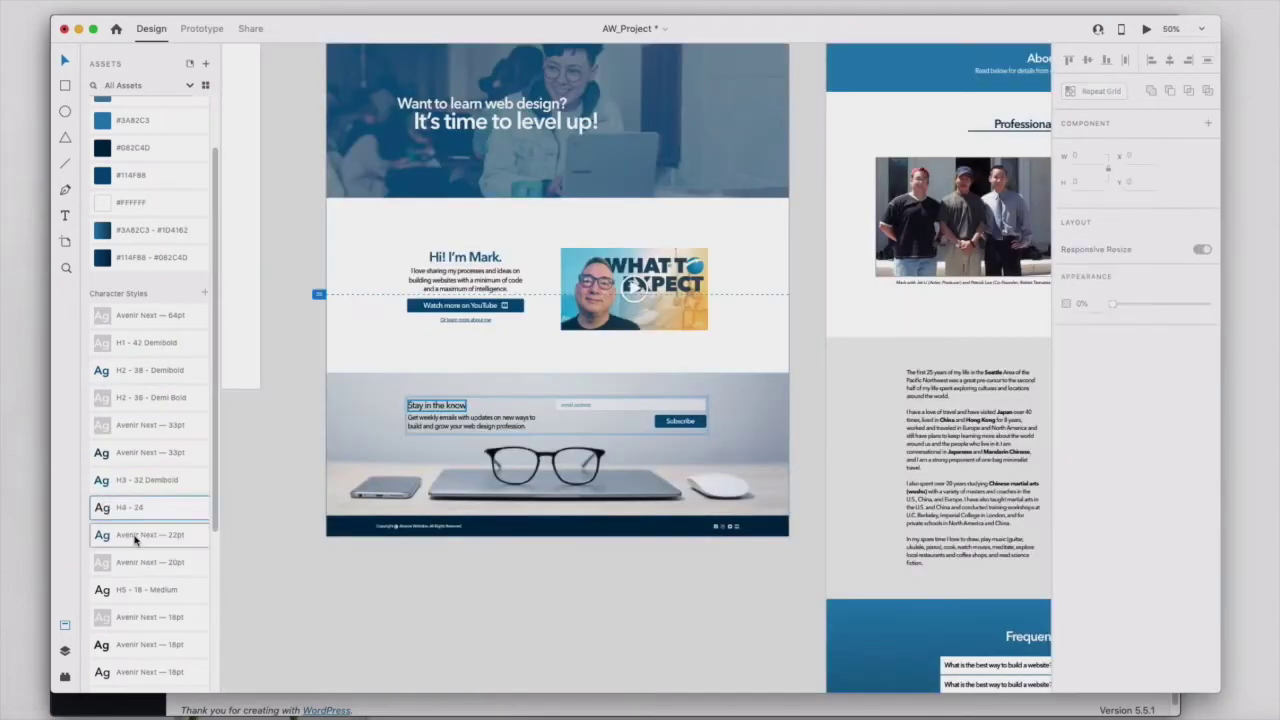
- Delete unused character styles such as Link - 16 - Demibold and rename the Caption style
scroll(150, 571, "down", 1)
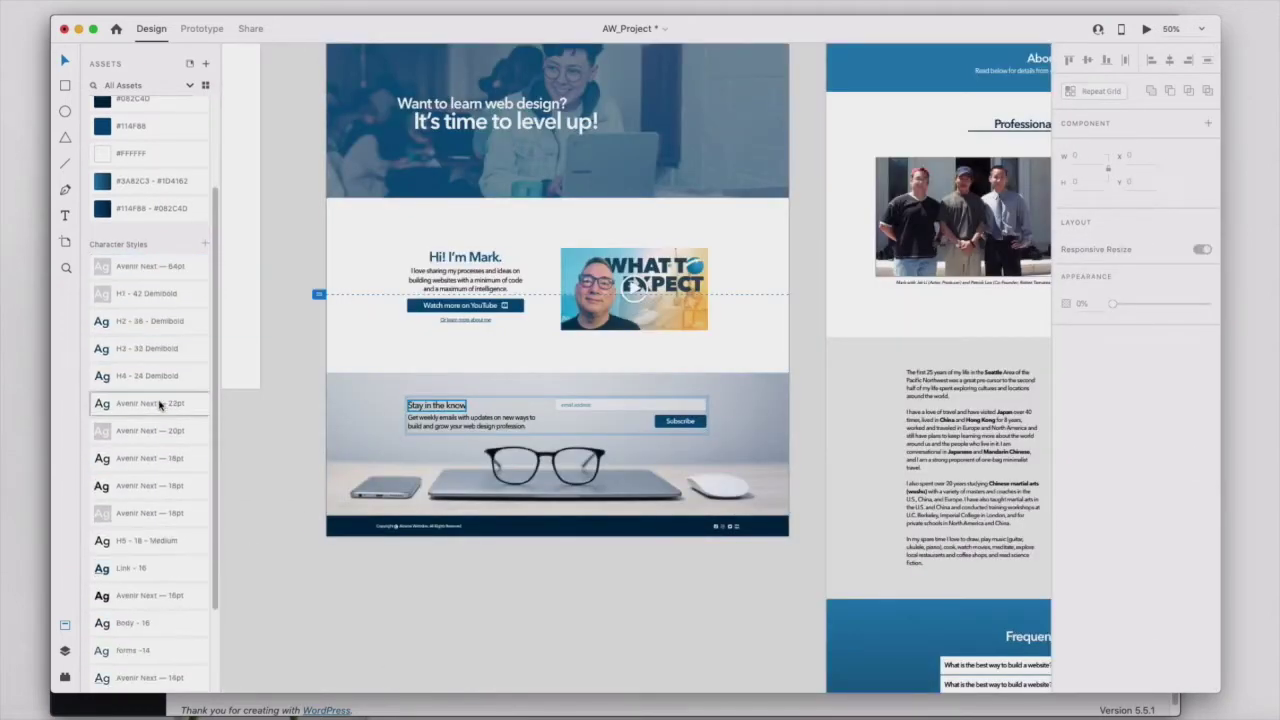
right_click(186, 487)
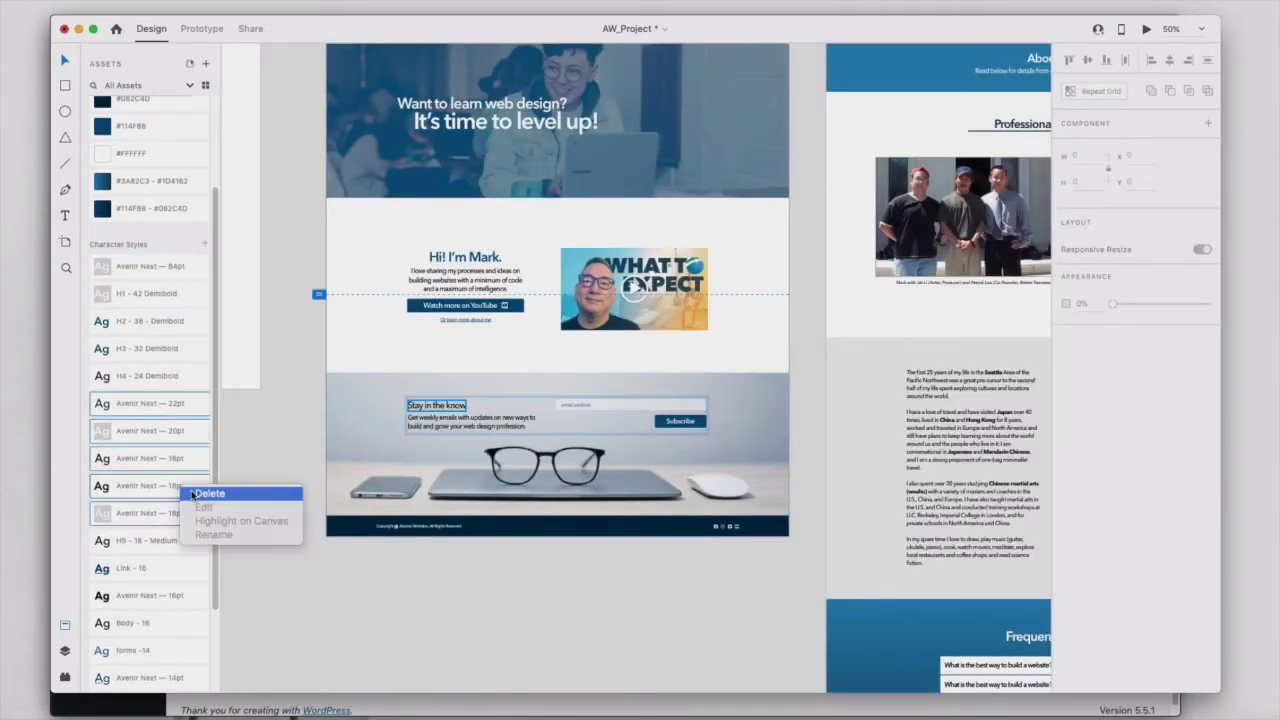
right_click(122, 460)
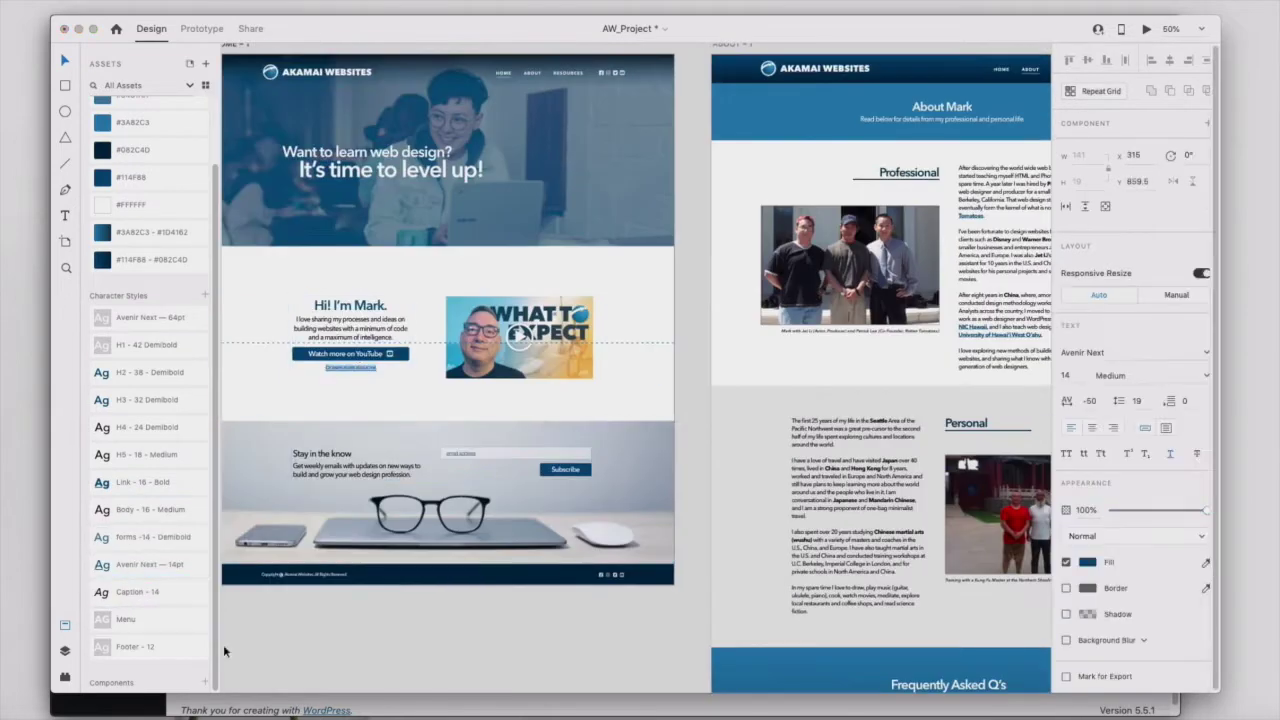
double_click(127, 565)
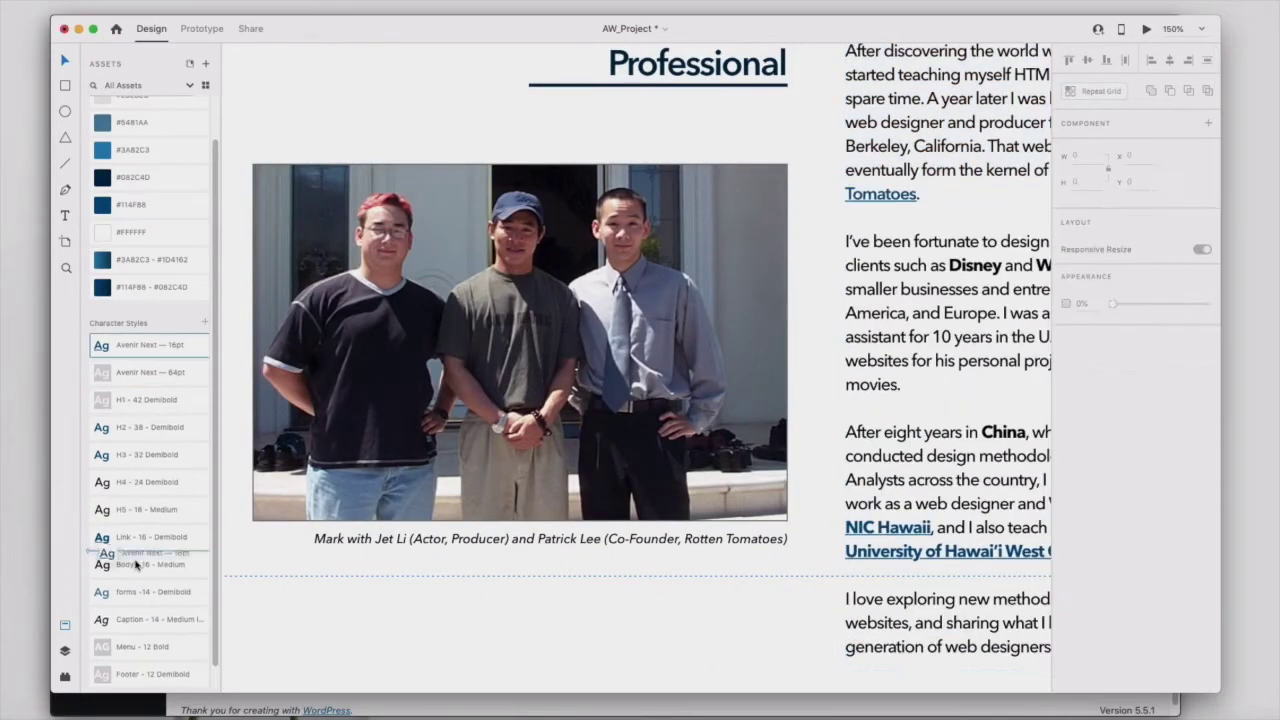
key("Delete")
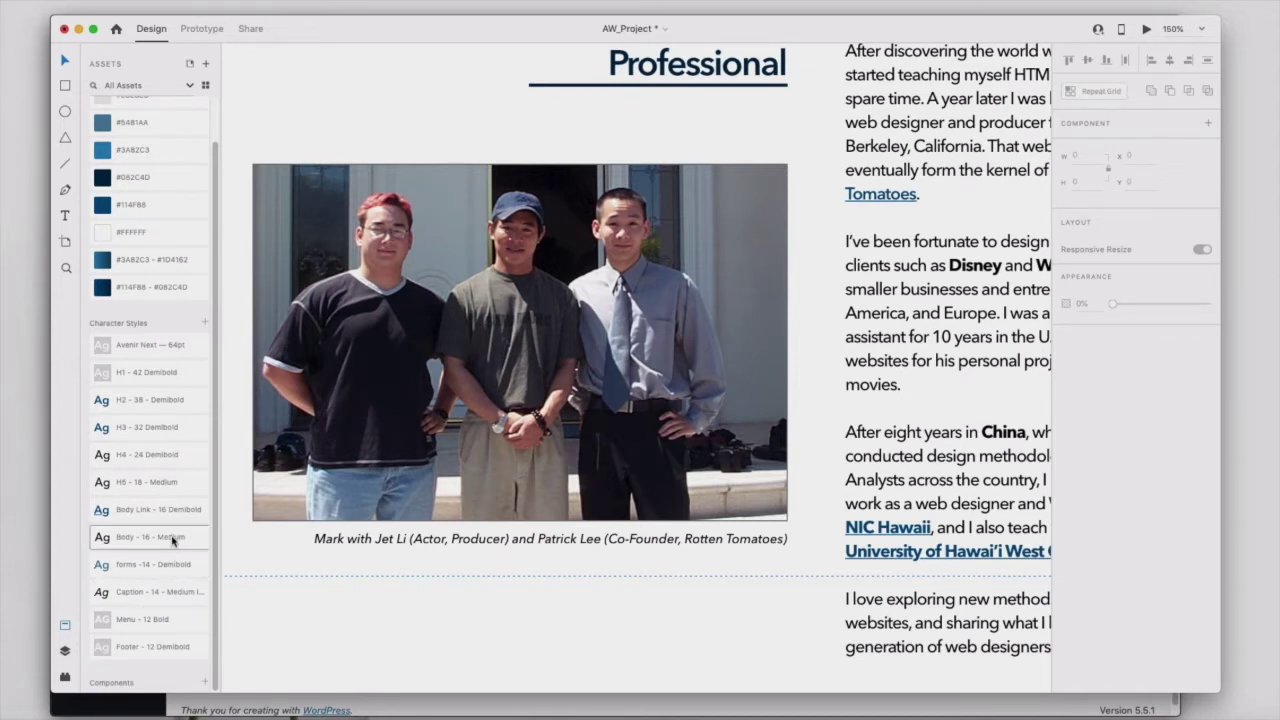
mouse_move(173, 541)
mouse_move(168, 489)
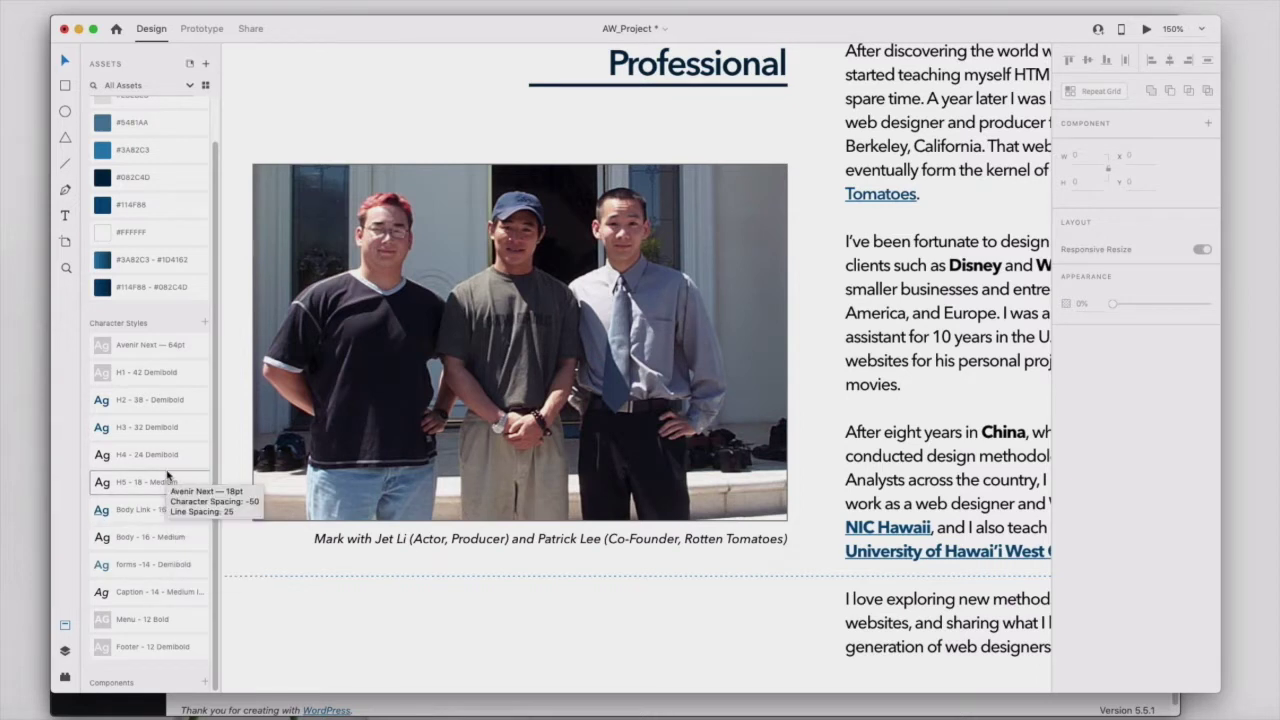
mouse_move(163, 453)
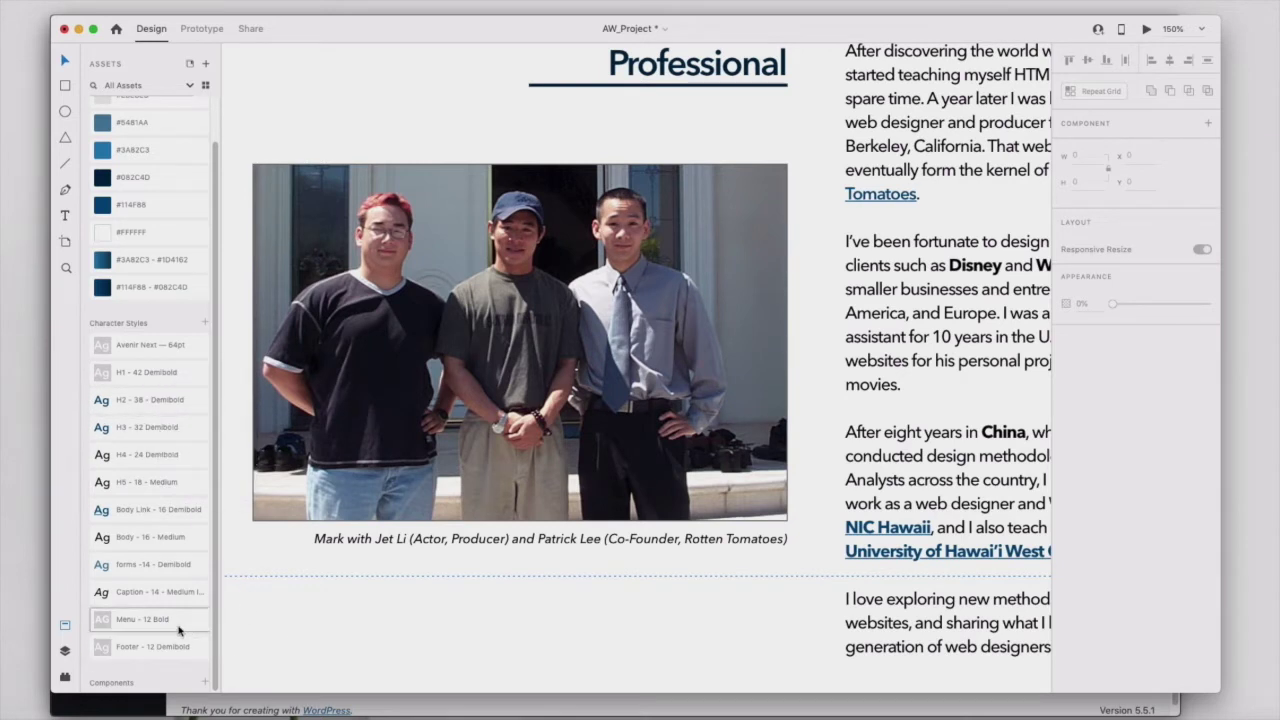
mouse_move(180, 630)
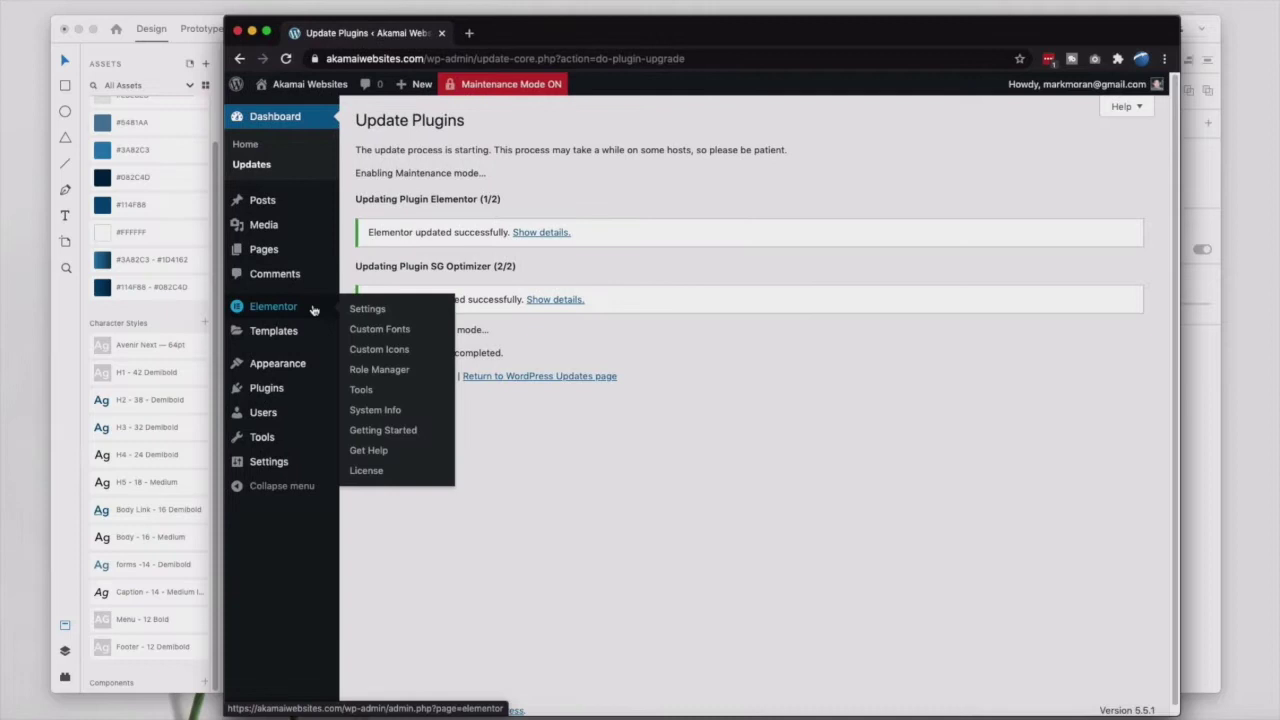
- Open Site Settings > Global Colors from the Elementor editor's main menu
left_click(234, 303)
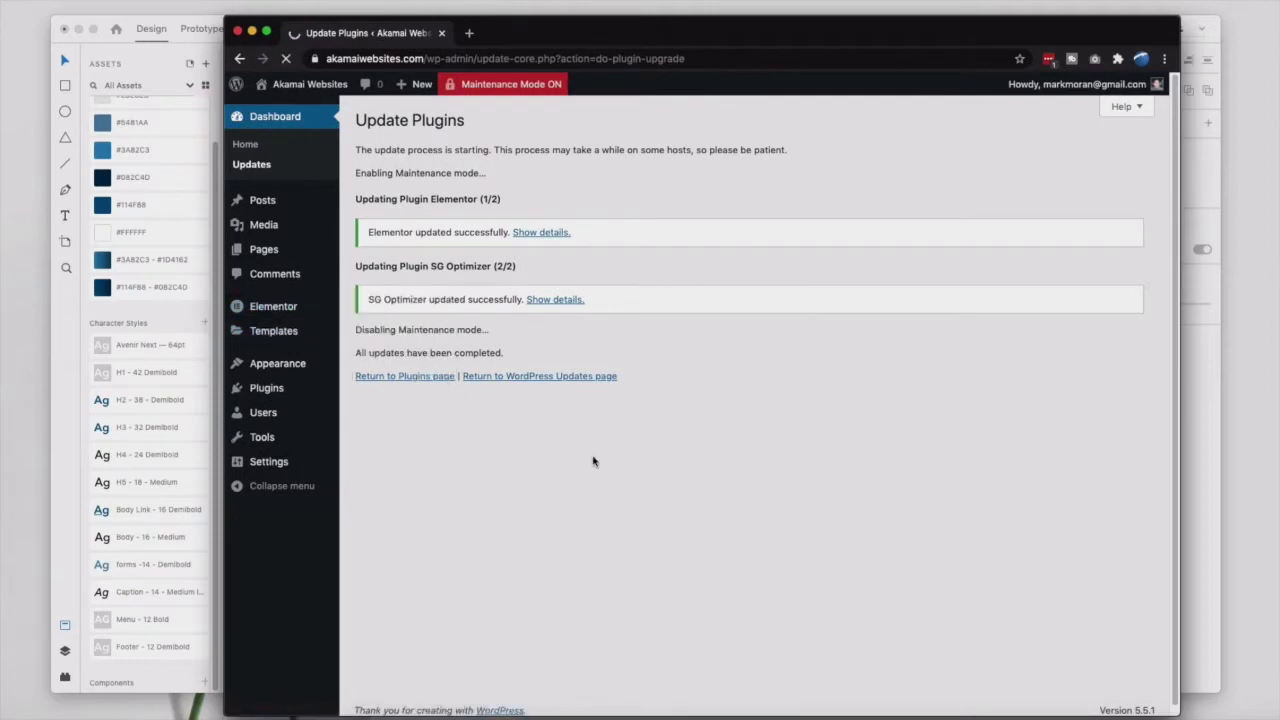
left_click(439, 152)
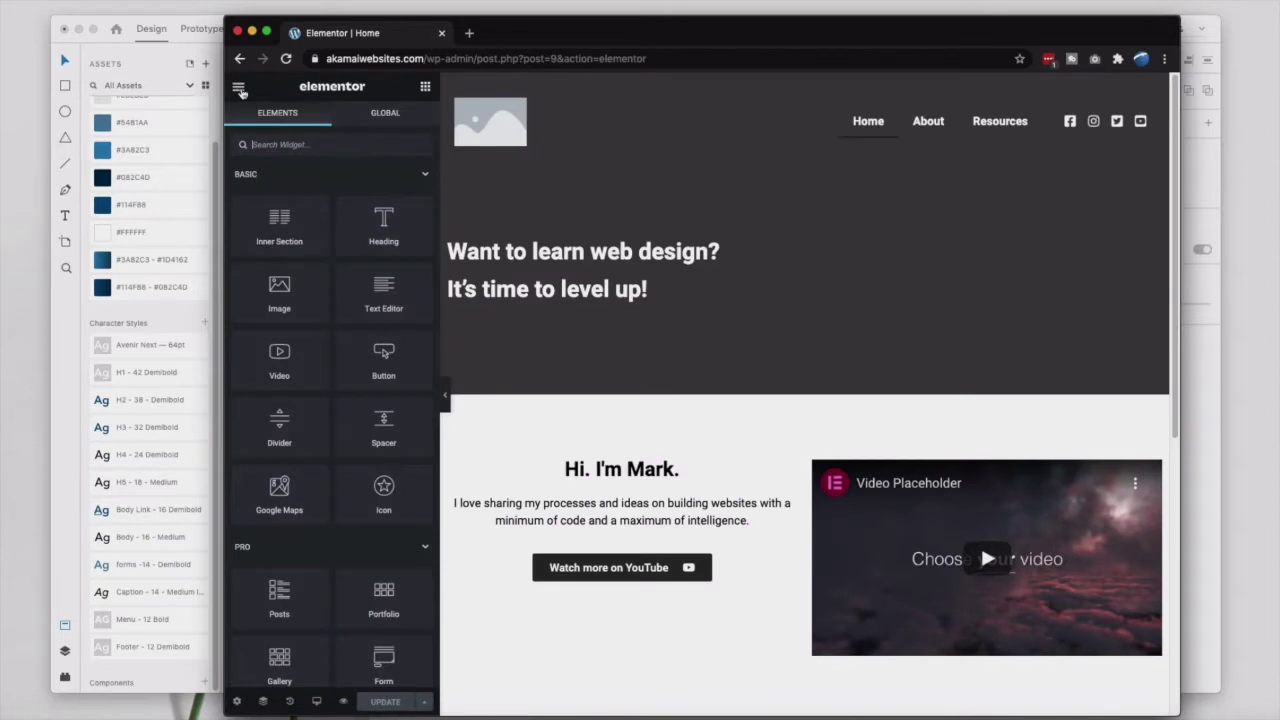
left_click(239, 88)
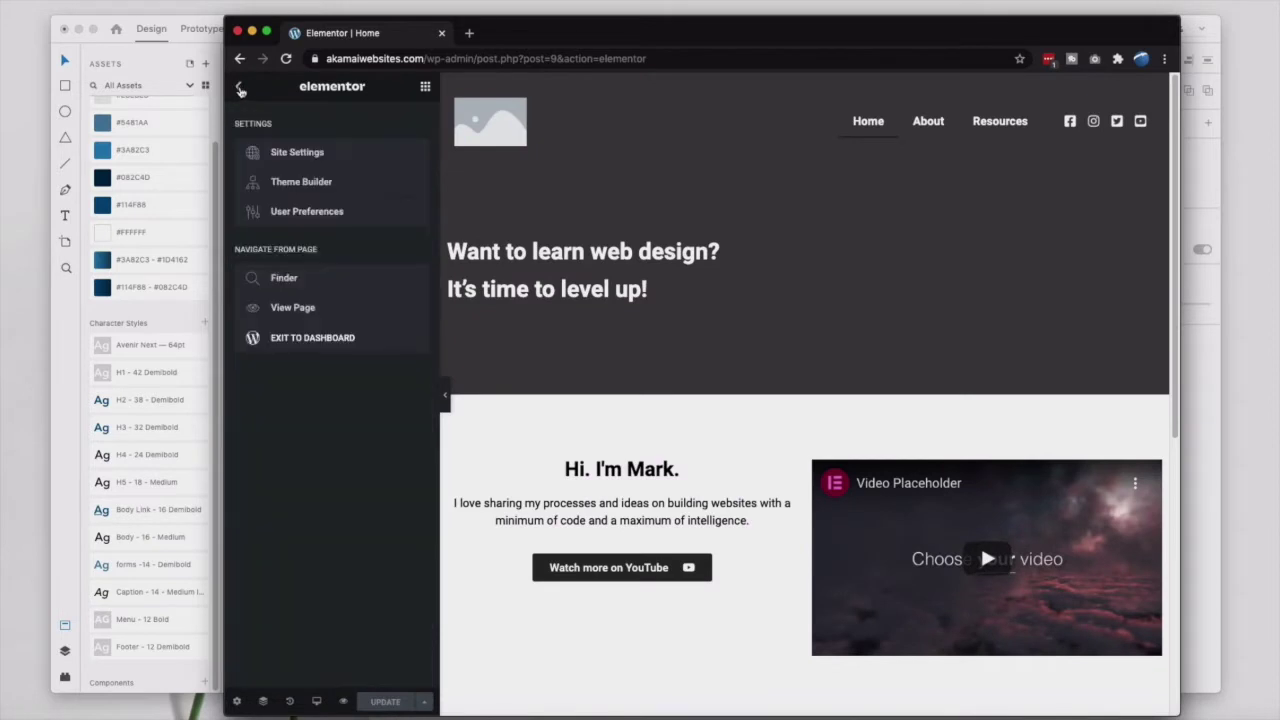
left_click(278, 152)
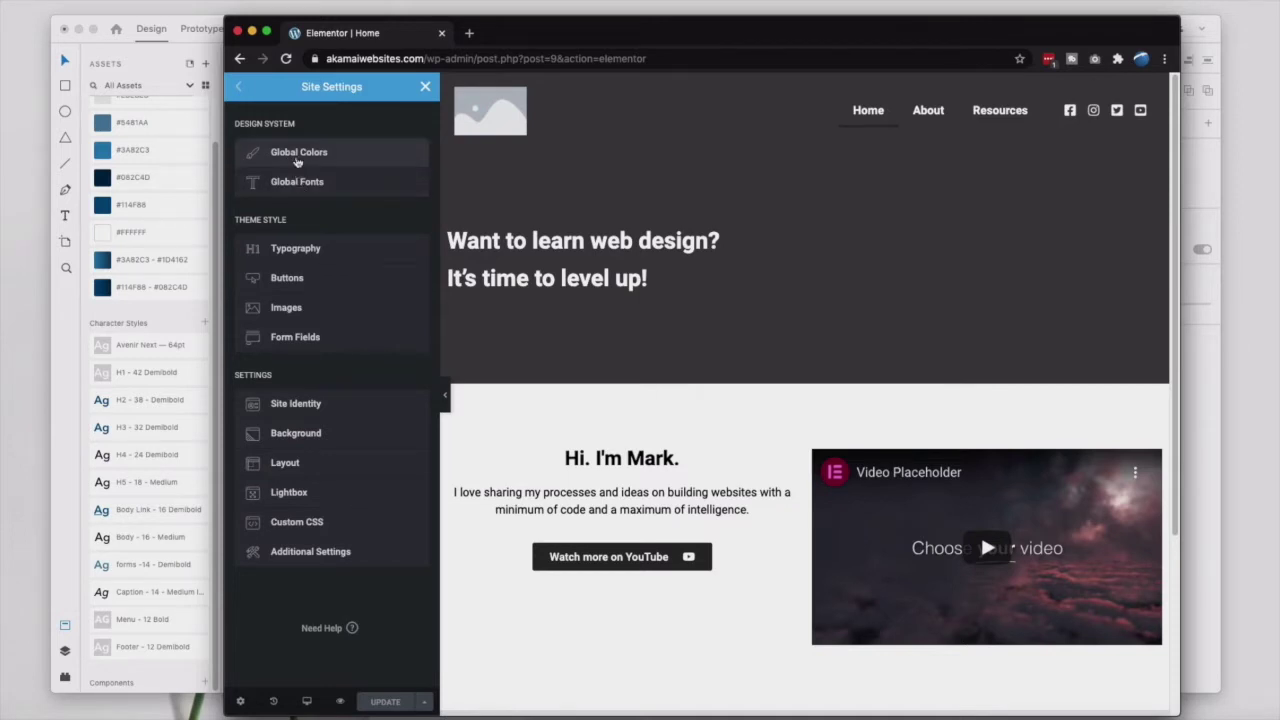
left_click(296, 152)
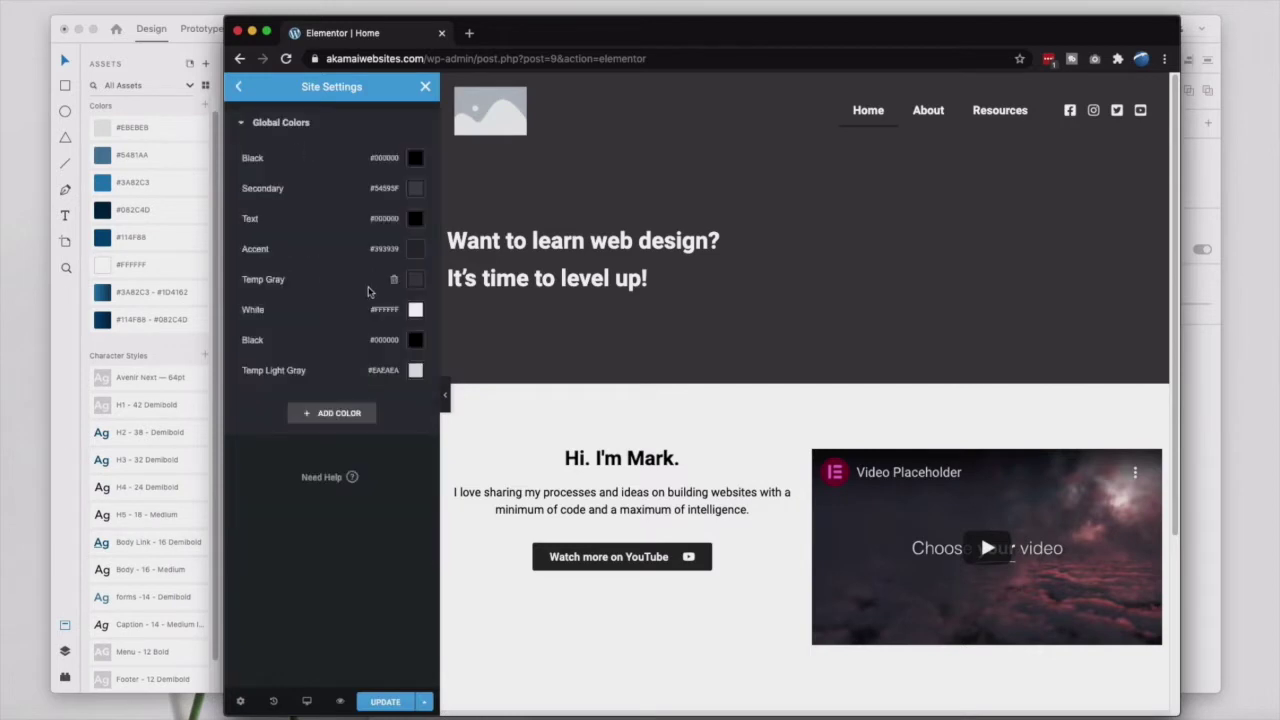
- Add Pale Blue #5481AA, Bright Blue #3A82C3, Dark Blue #082C4D and Deep Blue #114F88 global colours
left_click(345, 418)
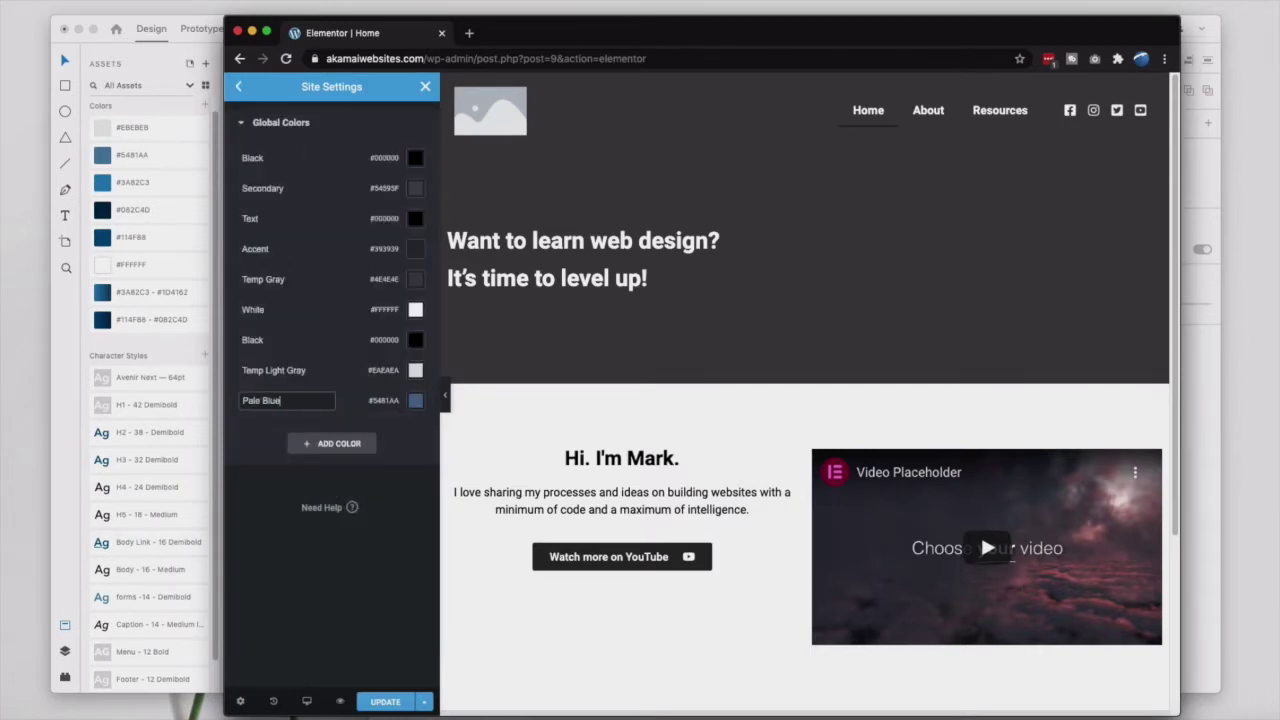
left_click(331, 443)
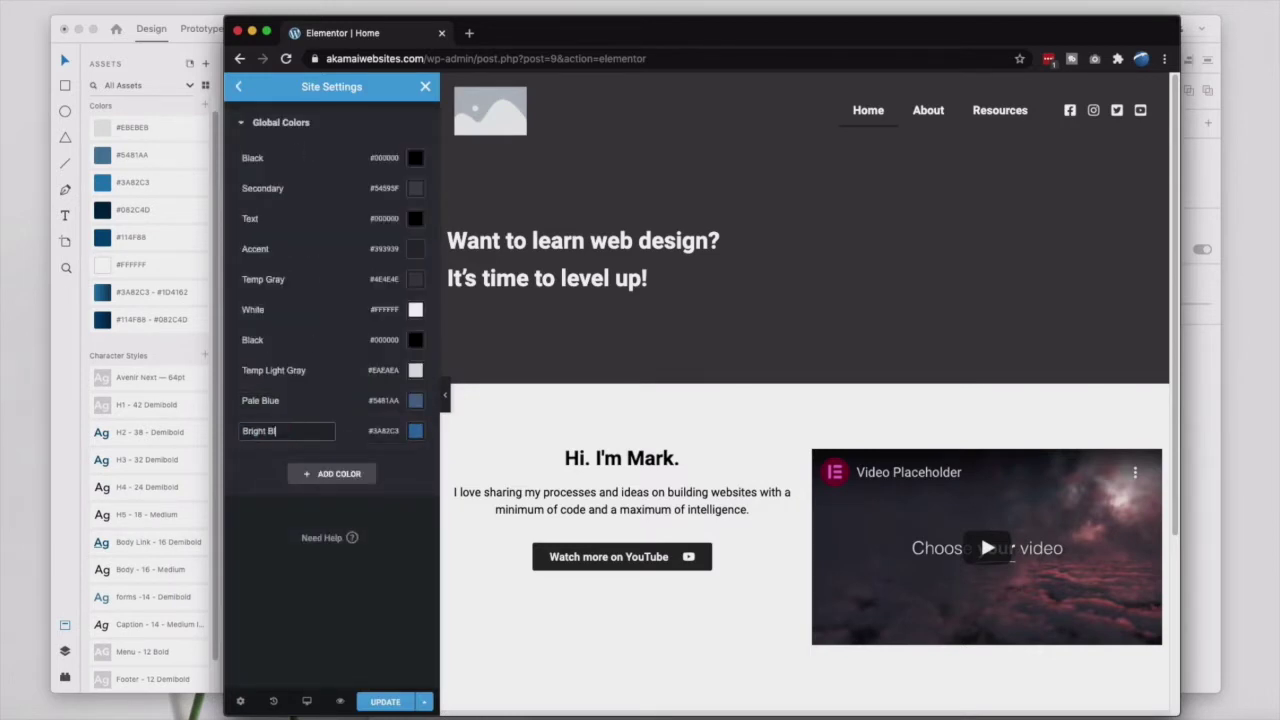
left_click(331, 474)
double_click(254, 680)
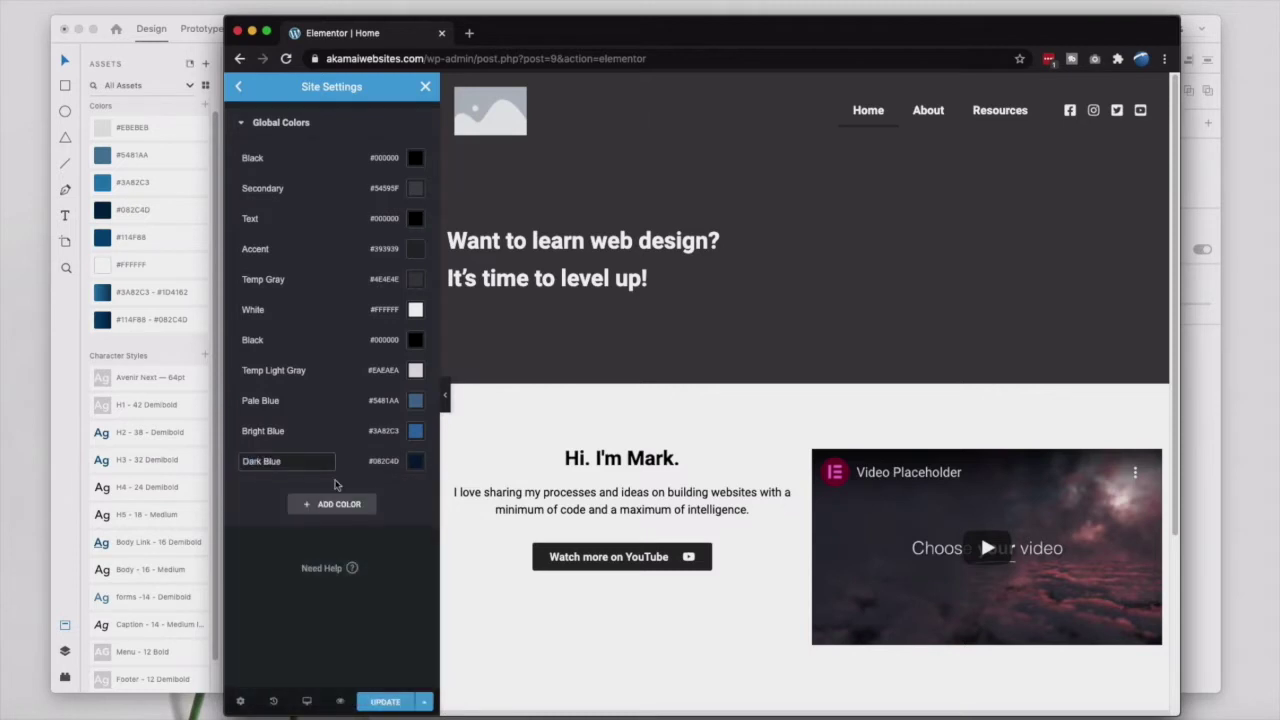
left_click(331, 506)
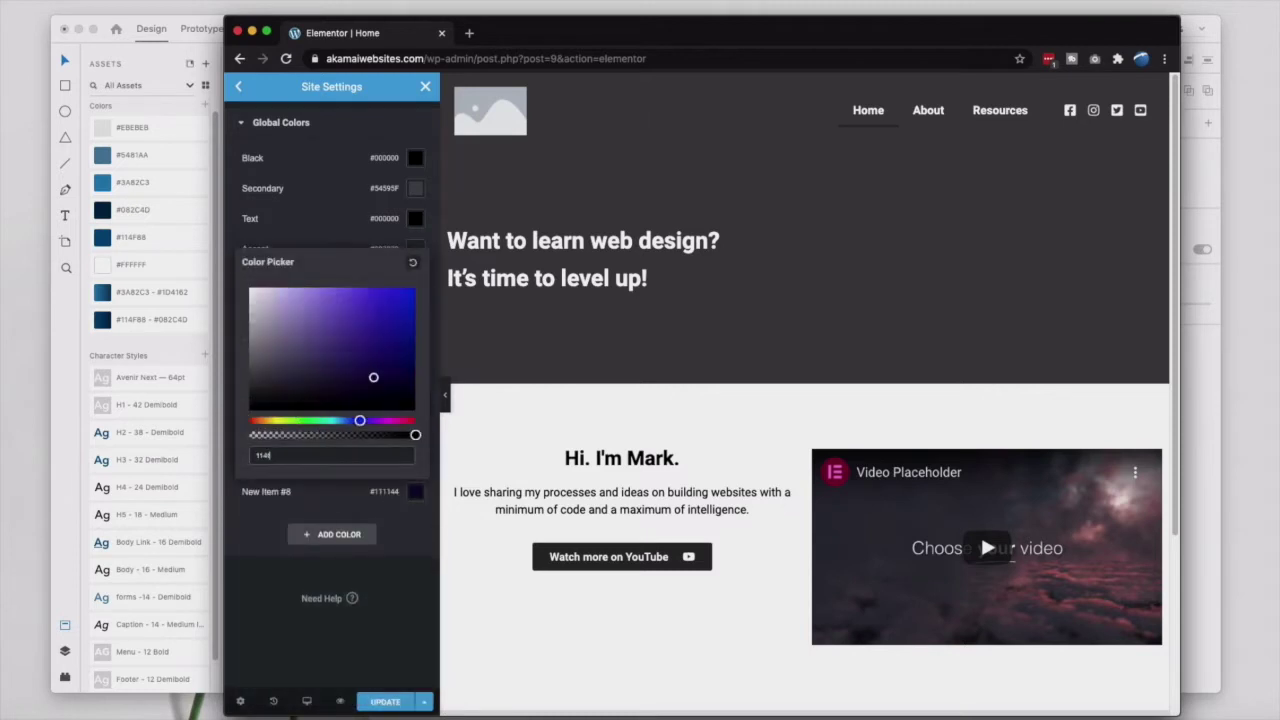
type("D")
type("eep Blue")
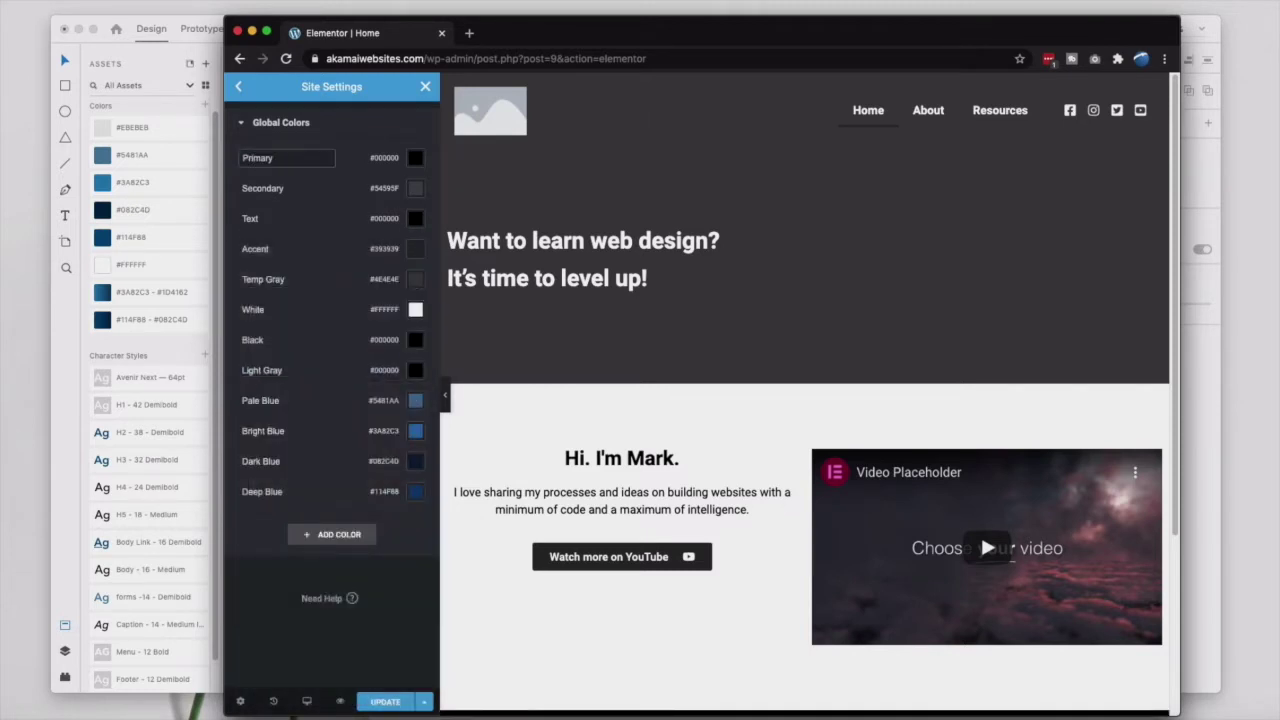
key("Return")
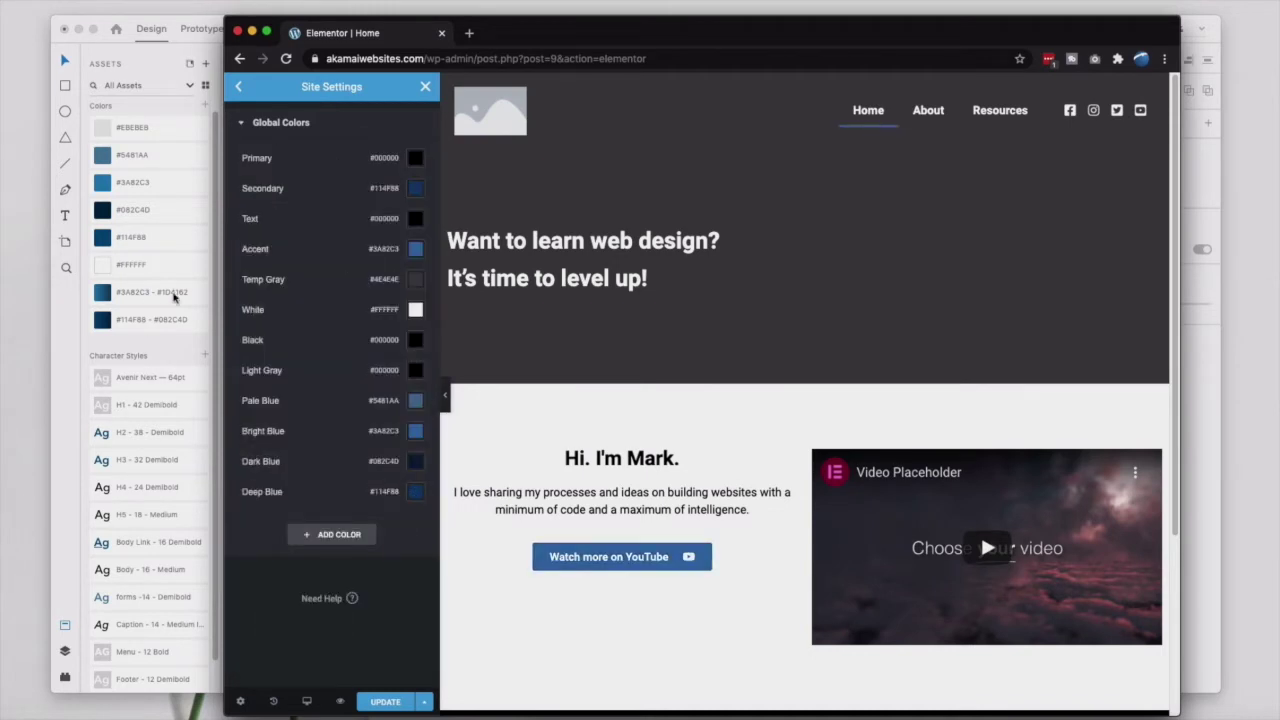
scroll(744, 427, "down", 5)
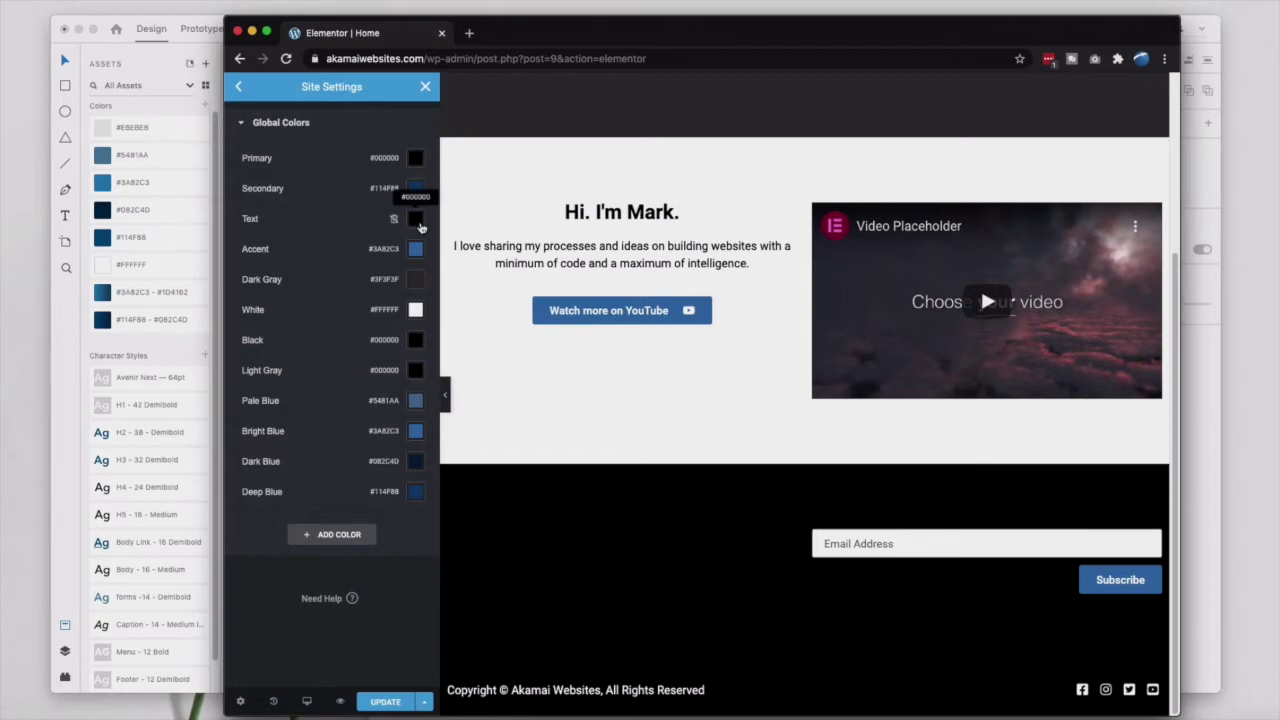
scroll(586, 255, "up", 3)
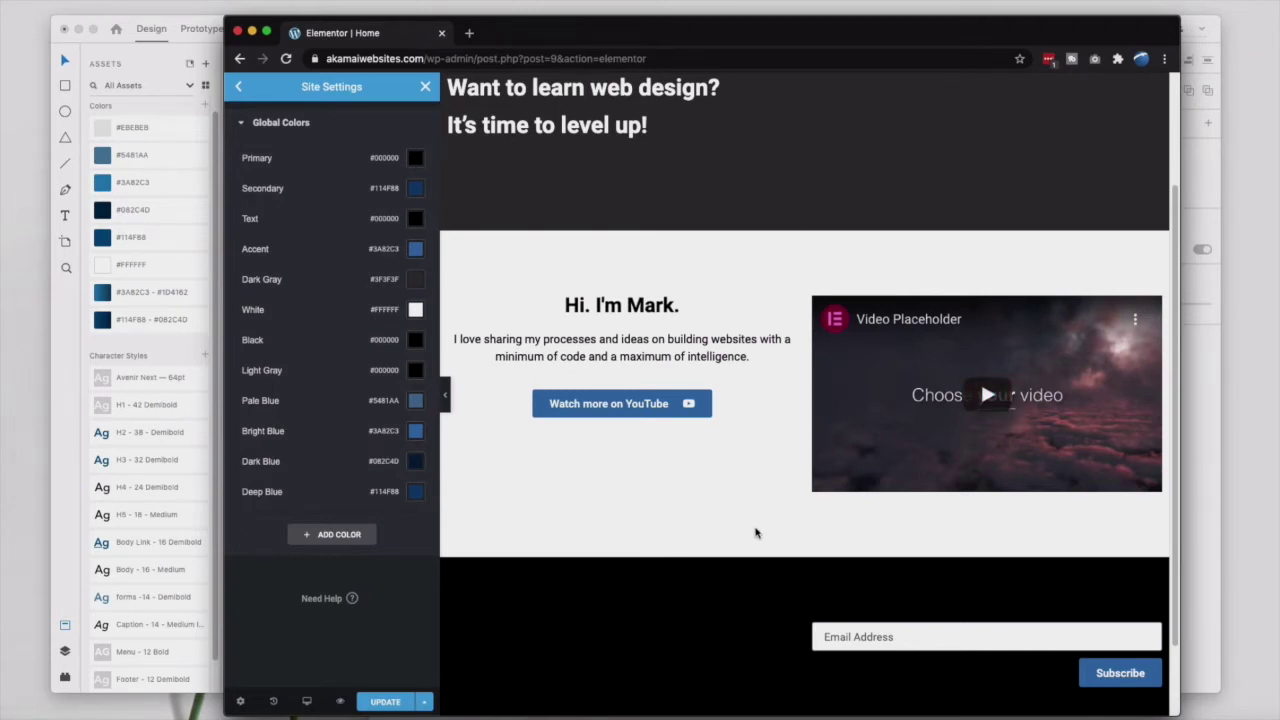
- Open Global Fonts and browse the font families for the Primary font
left_click(239, 87)
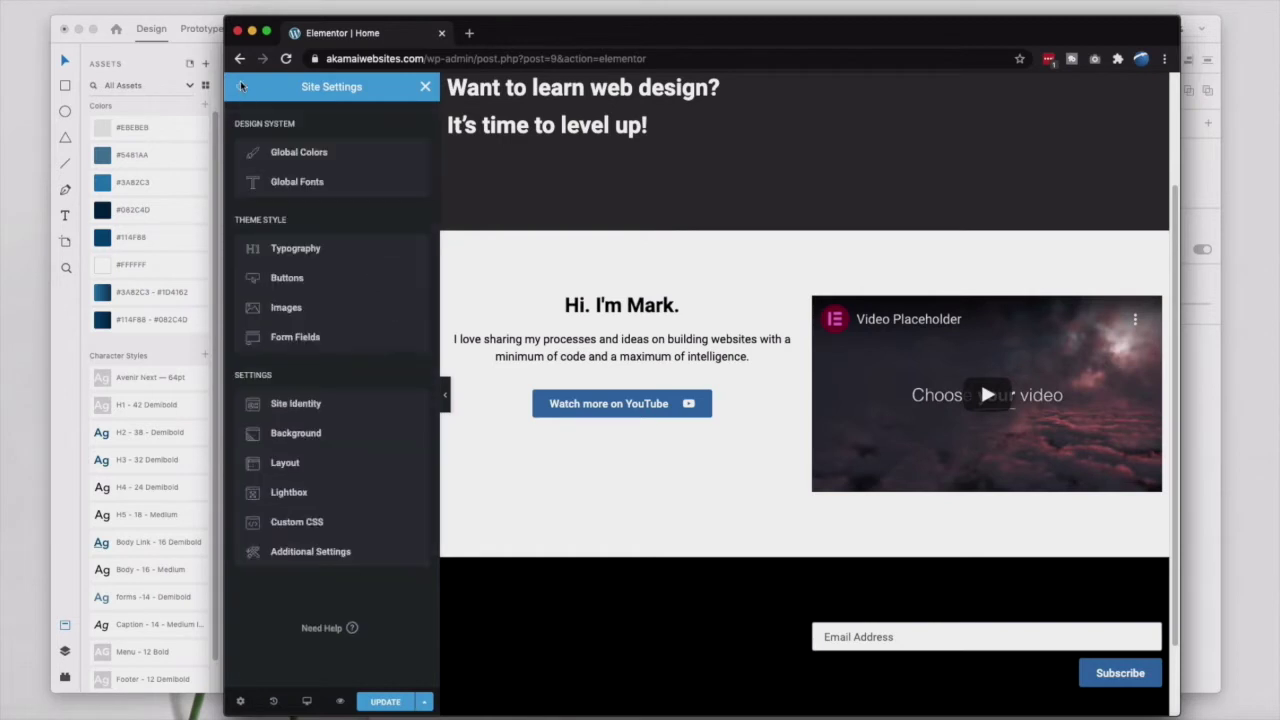
left_click(298, 183)
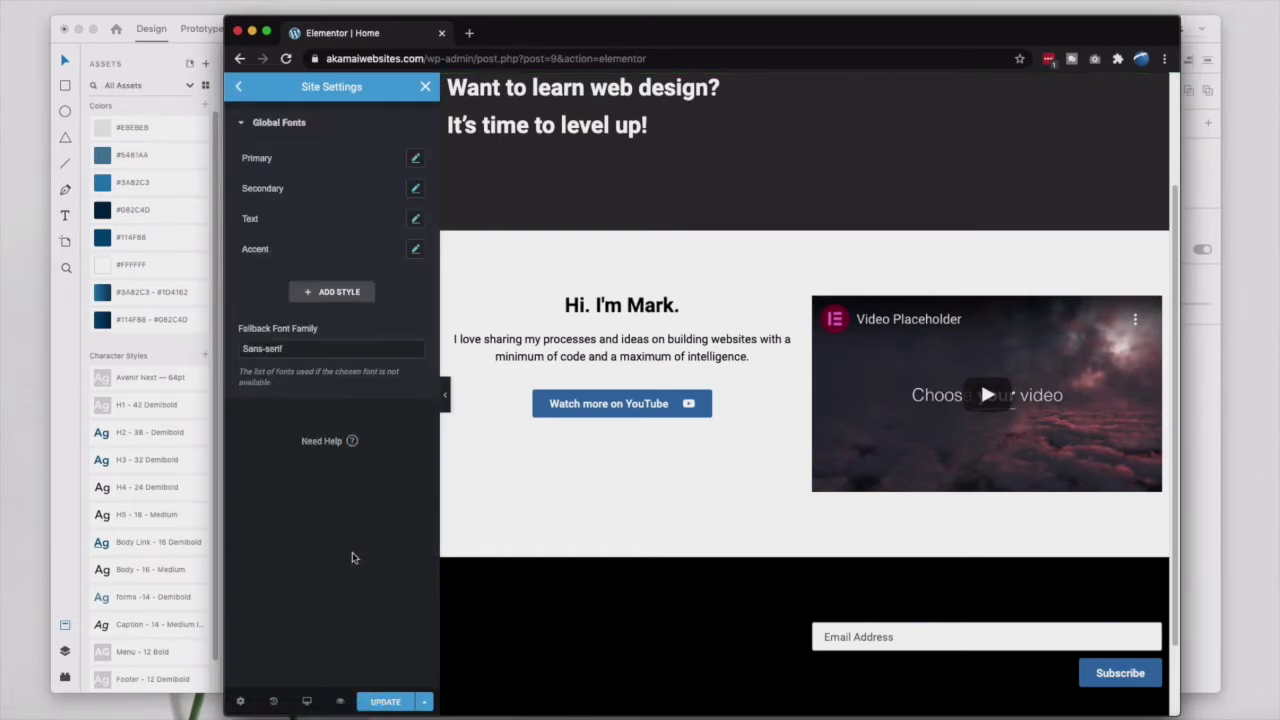
left_click(415, 158)
left_click(390, 220)
scroll(370, 320, "down", 5)
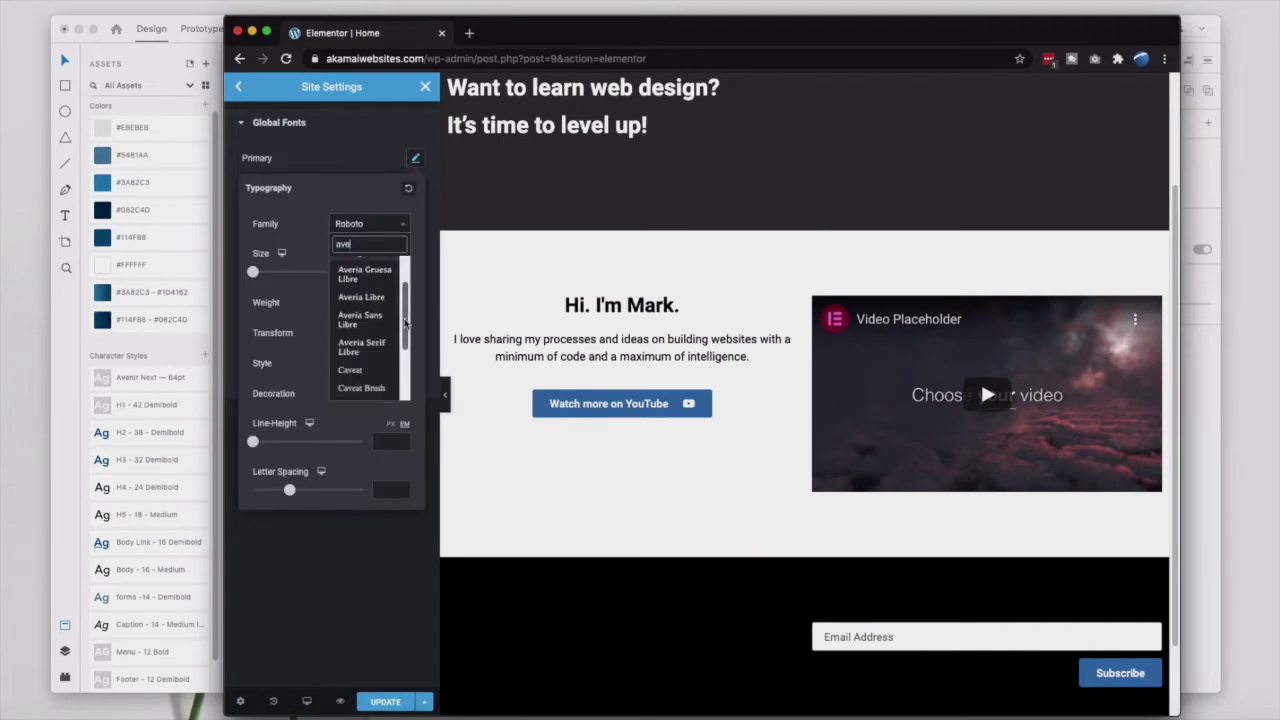
key("super+t")
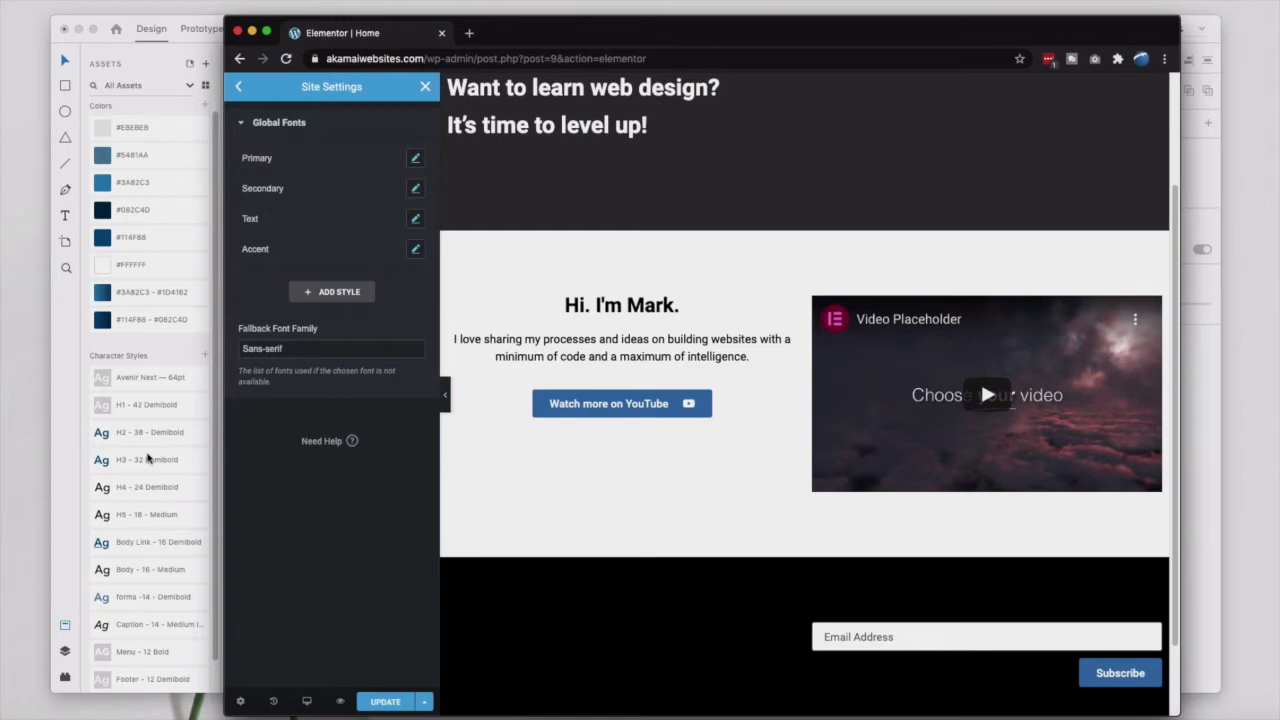
- Set the Primary font to size 38, weight 600, and label it Primary - Nunito 42 600
left_click(414, 158)
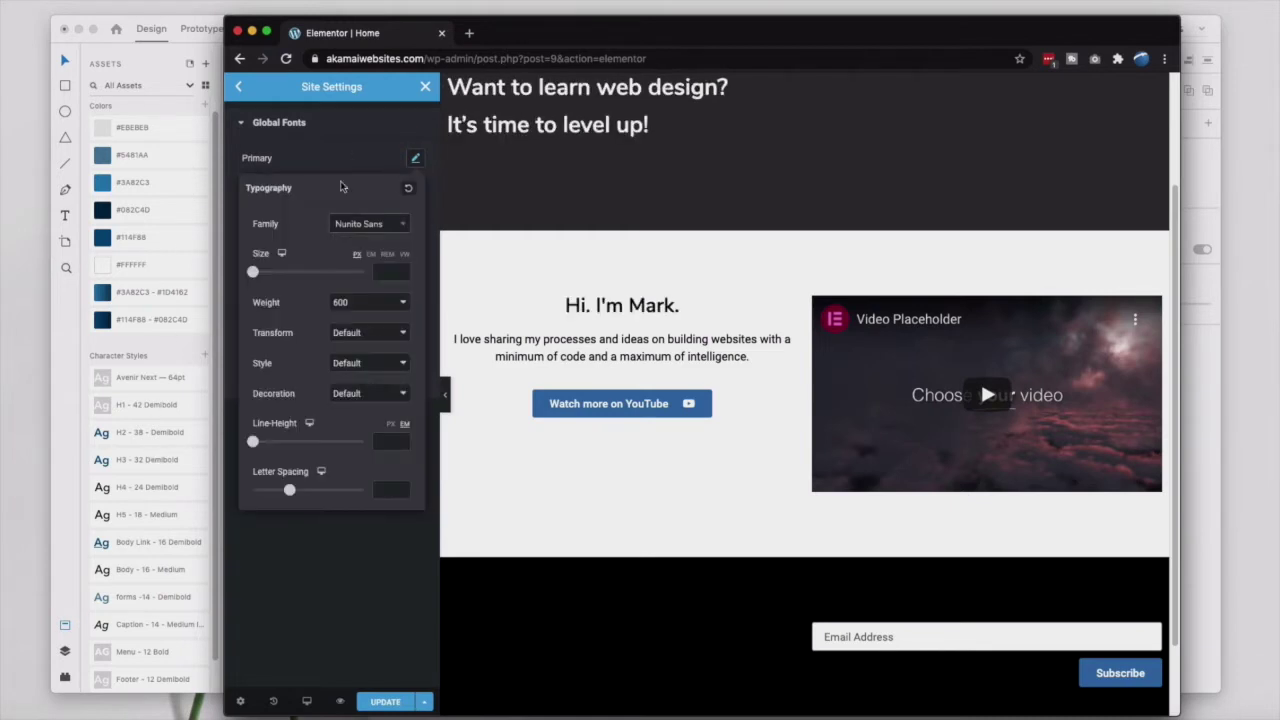
left_click(368, 302)
left_click(360, 278)
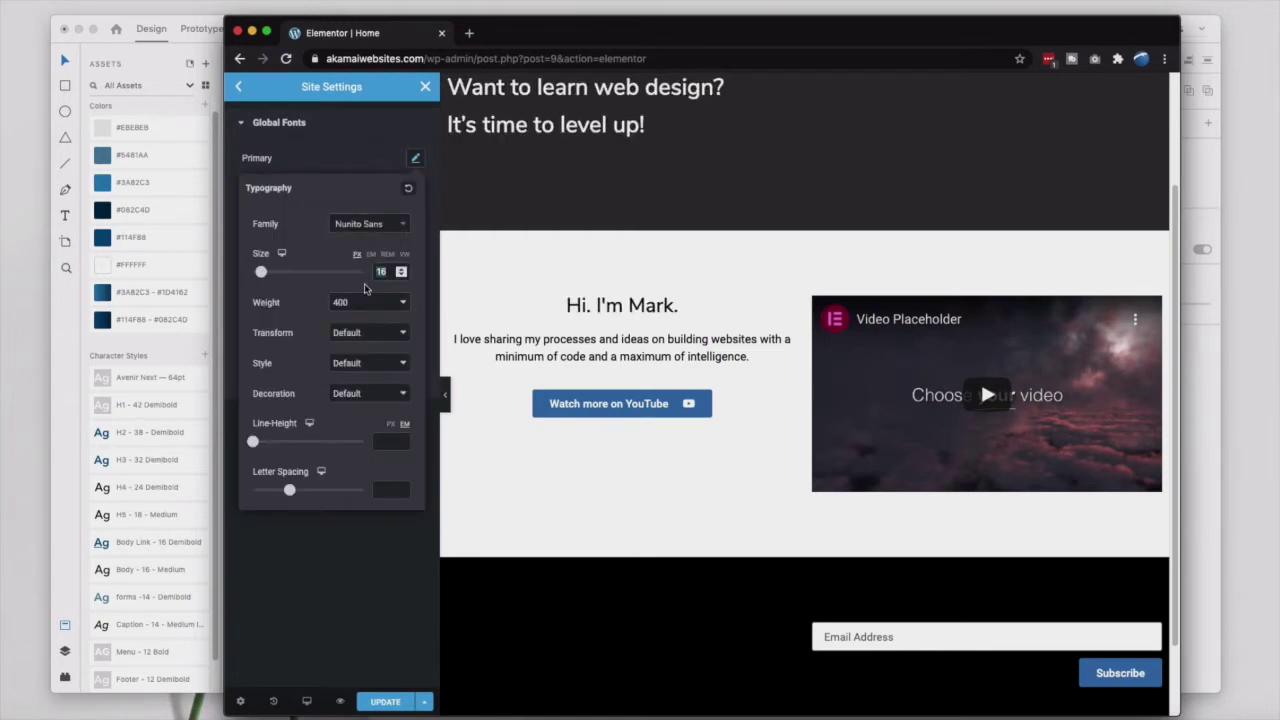
type("38")
left_click(368, 302)
left_click(360, 323)
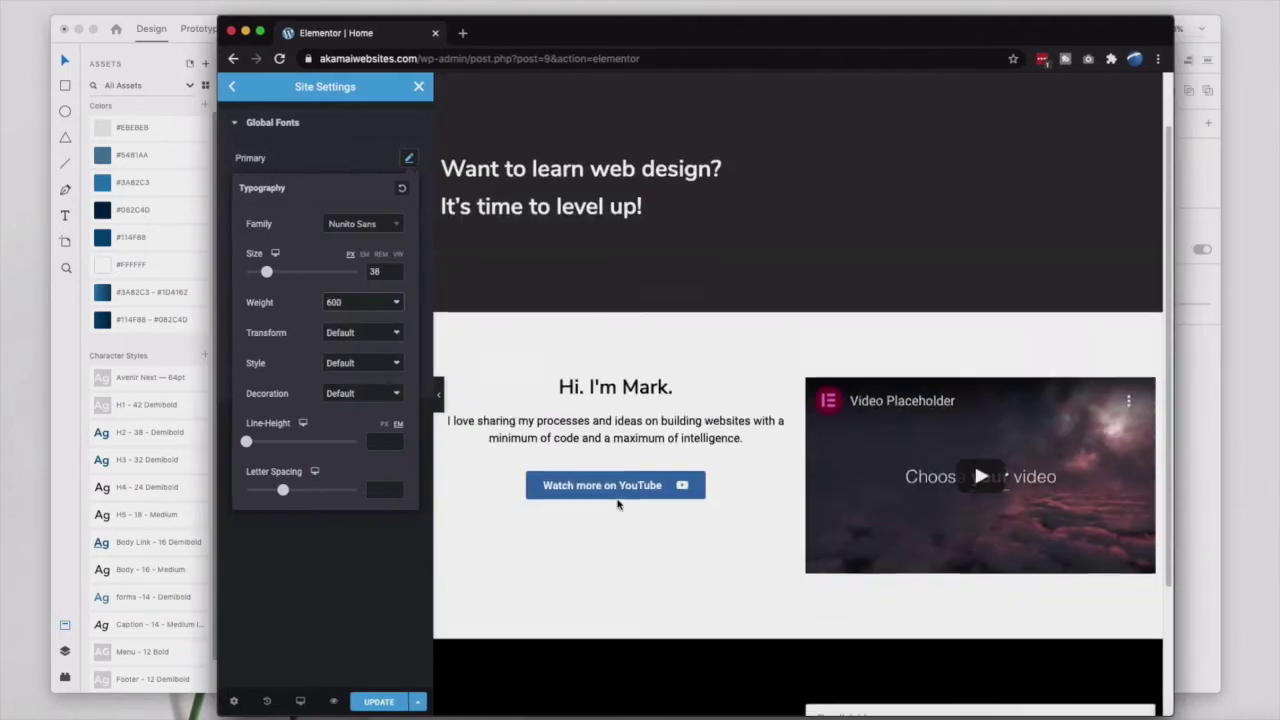
left_click(290, 160)
type("Nunito 42 600")
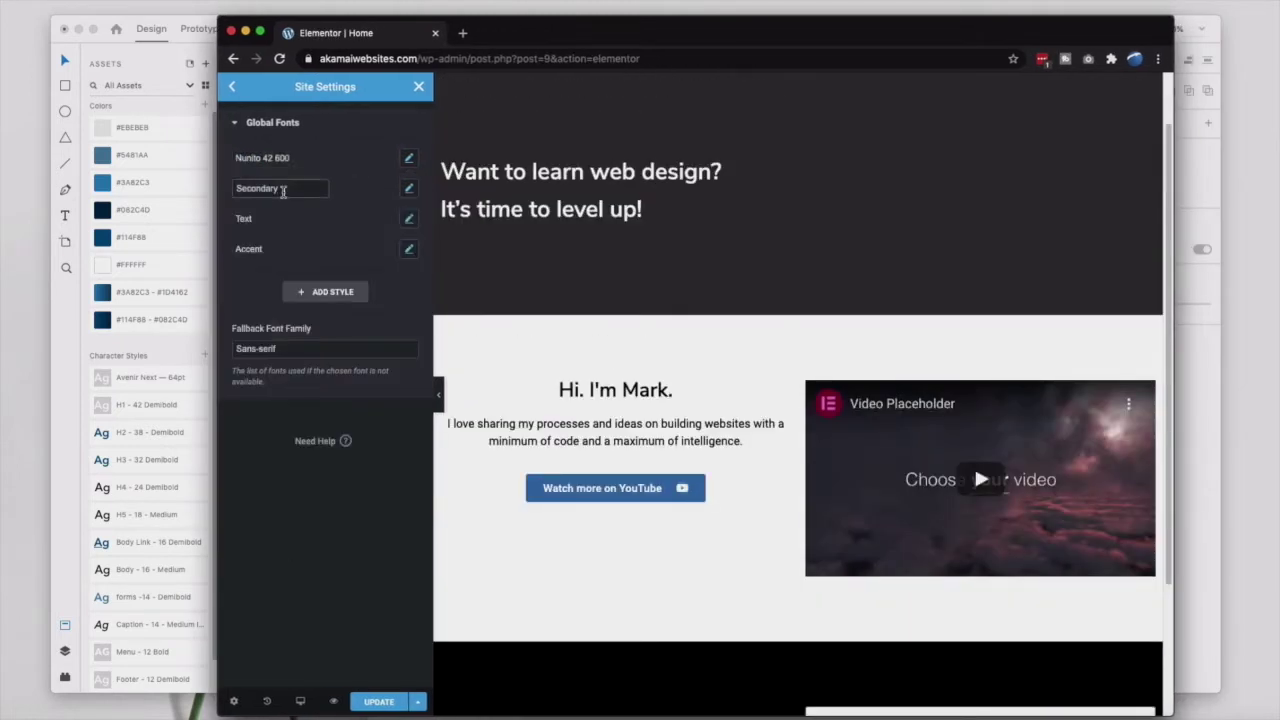
type("Primary -")
- Set the Secondary font size to 18 and the Text font to Nunito Sans with -0.2 letter spacing
left_click(408, 188)
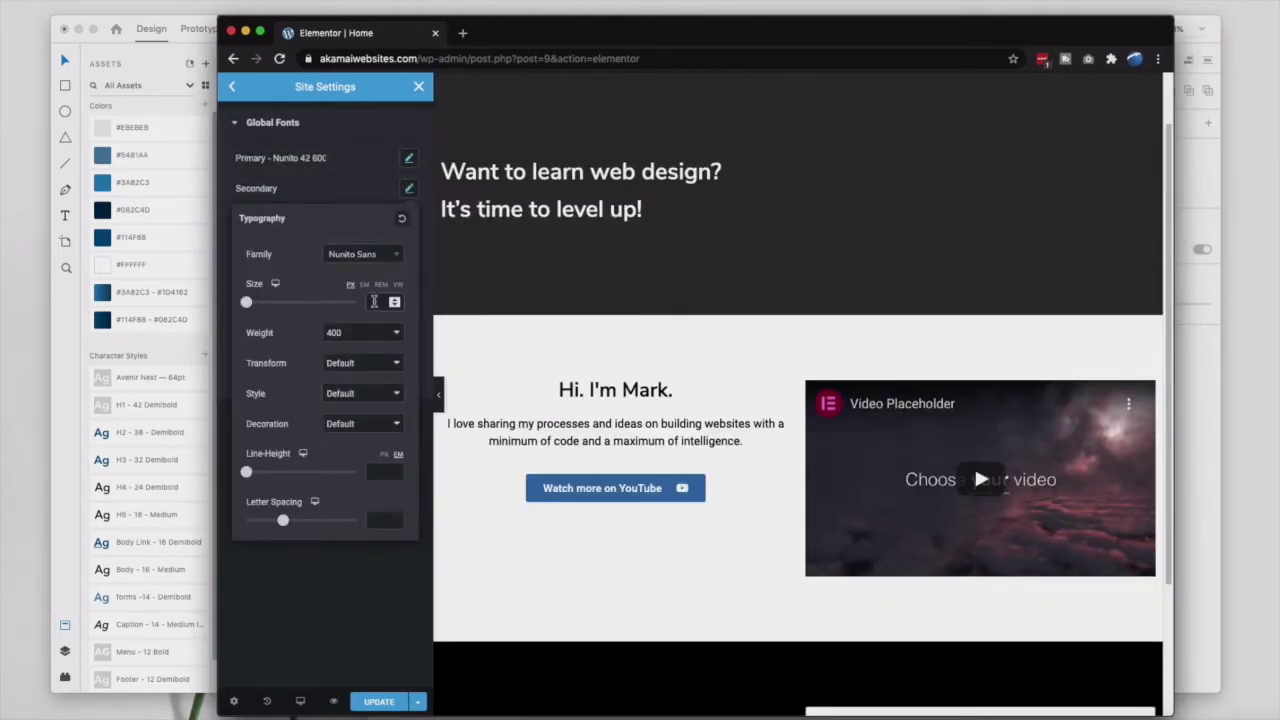
type("18")
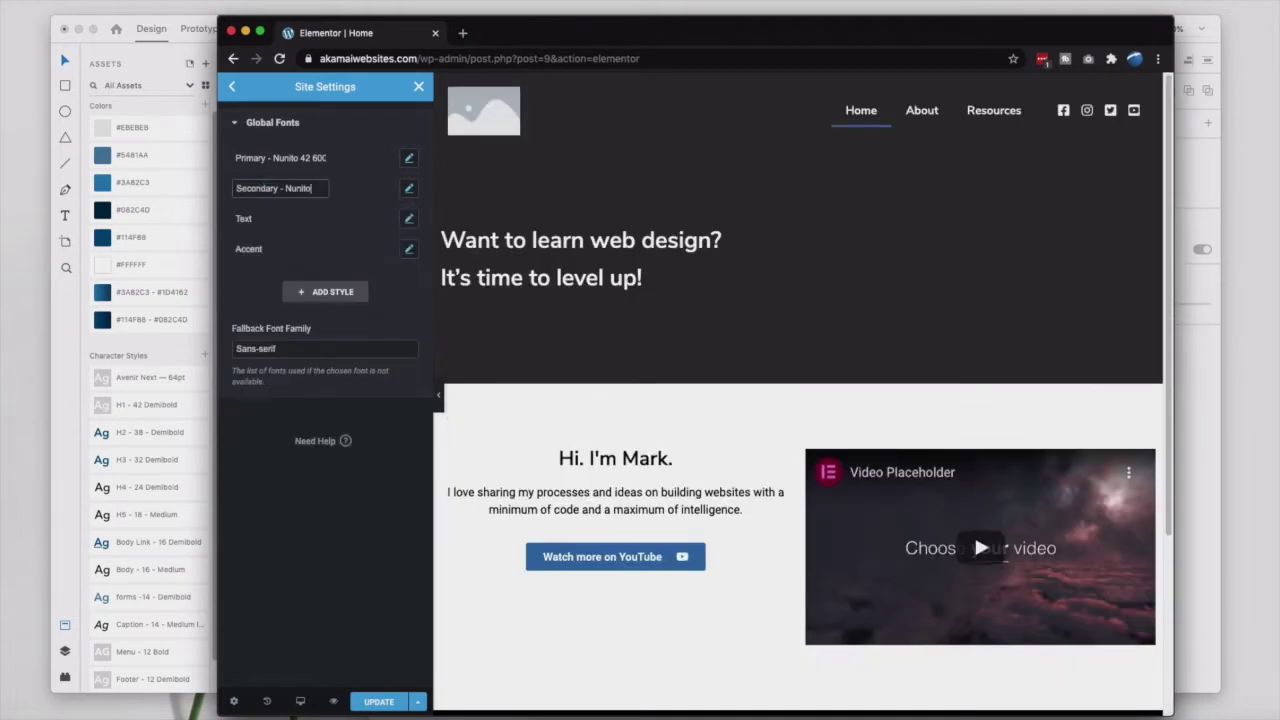
left_click(408, 218)
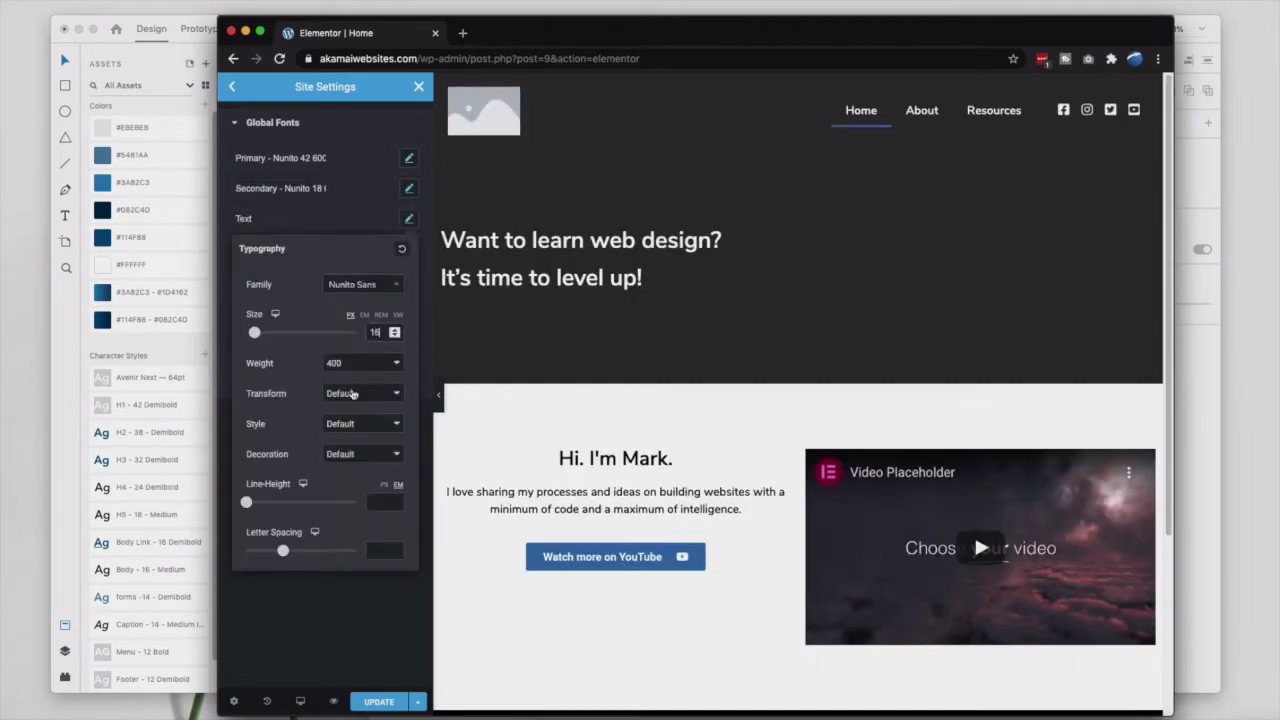
left_click(362, 363)
left_click(340, 362)
left_click(380, 550)
type("-0.2")
- Rename the Text and Accent fonts to 'Body Text - 16 400' and 'Accent - 16 600'
double_click(245, 219)
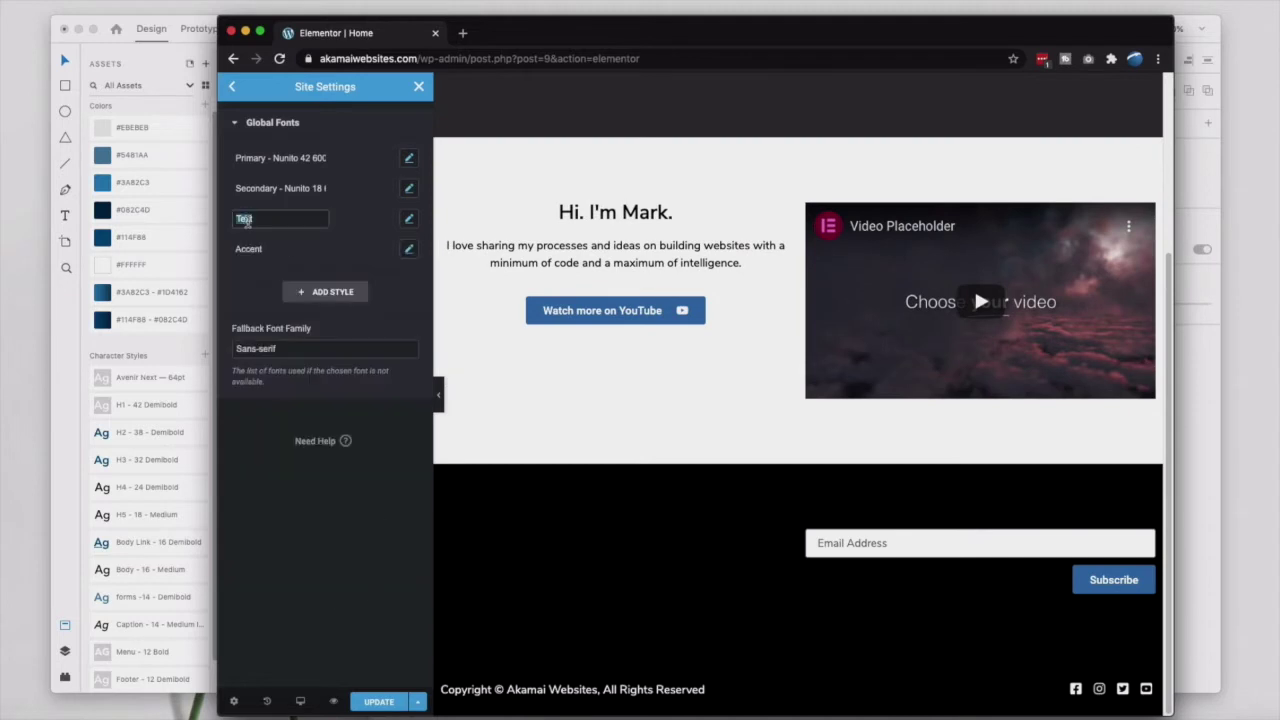
type("Body Text - 16")
key("Return")
left_click(408, 248)
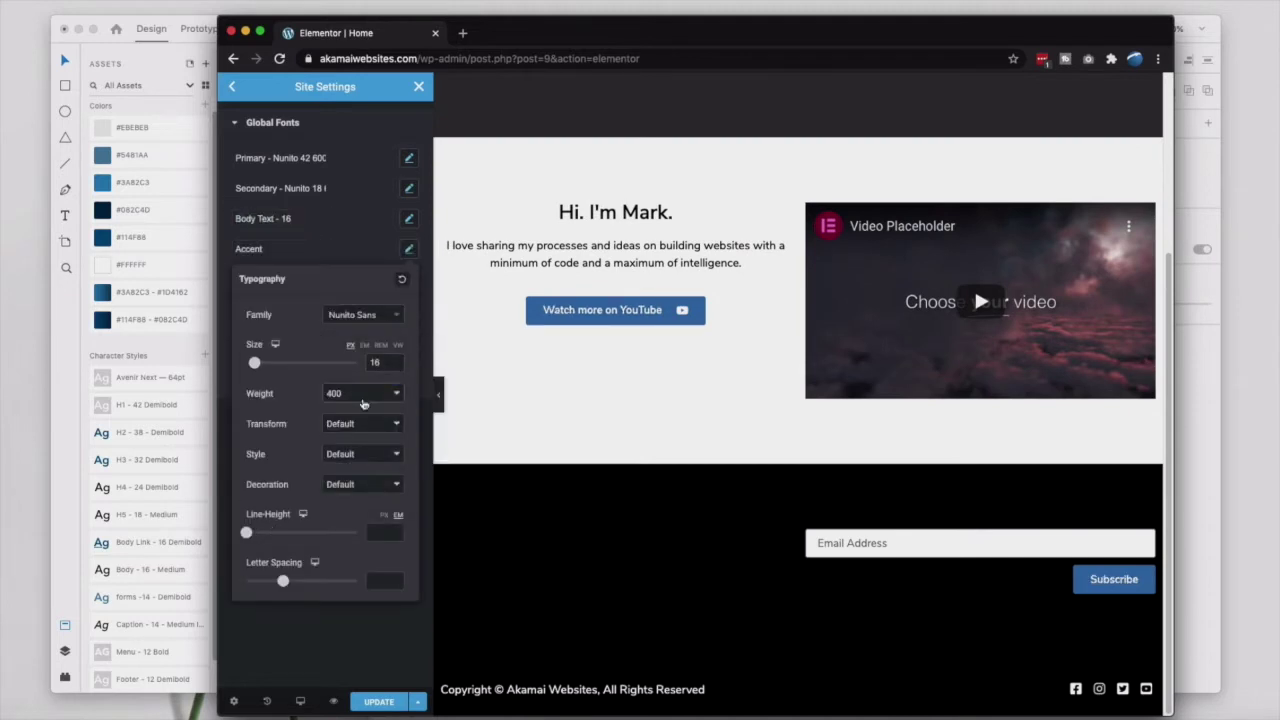
double_click(248, 249)
type("Accent - 16 600")
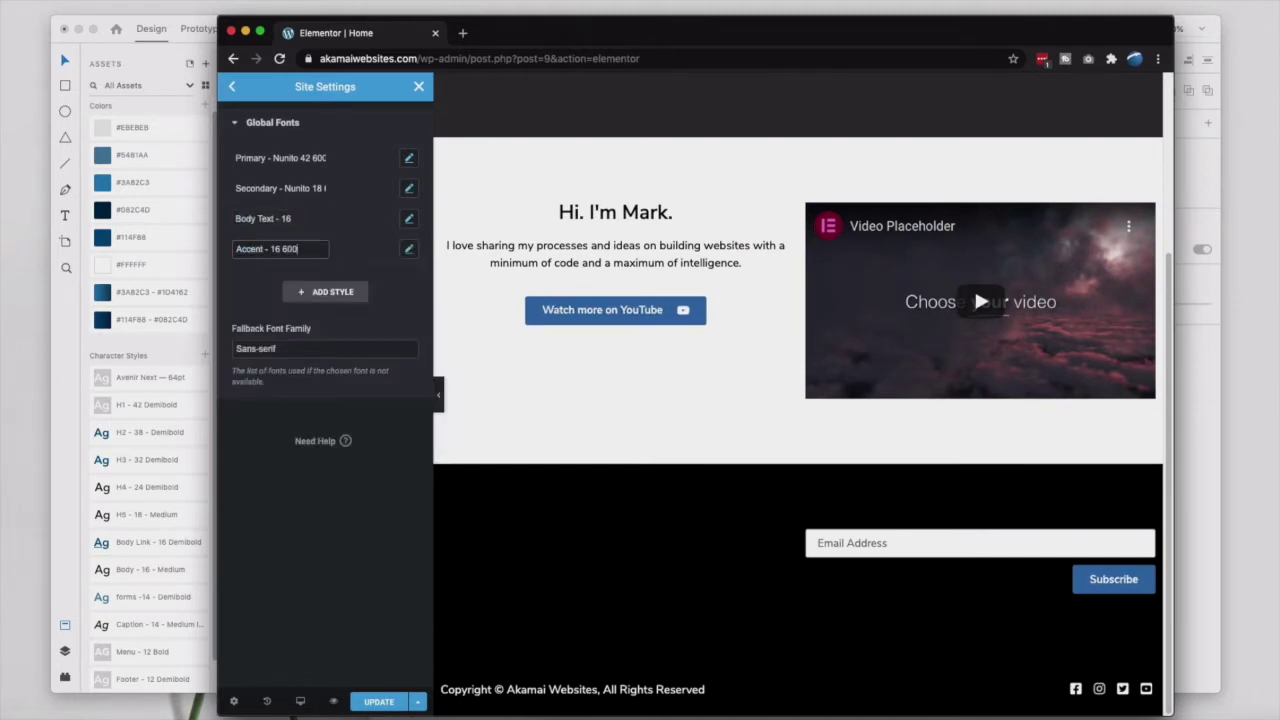
key("Return")
double_click(262, 218)
type("400")
left_click(325, 291)
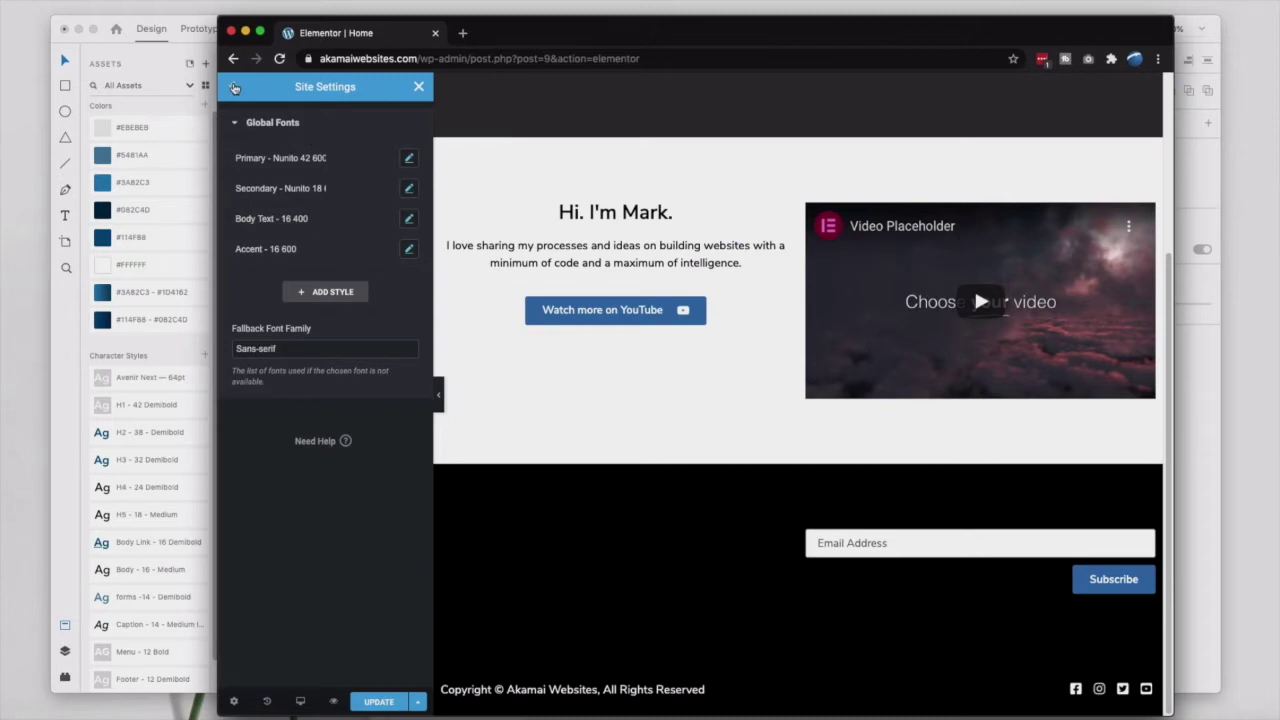
- Check the link colour globals under Theme Style > Typography, then save the site settings with UPDATE
left_click(233, 87)
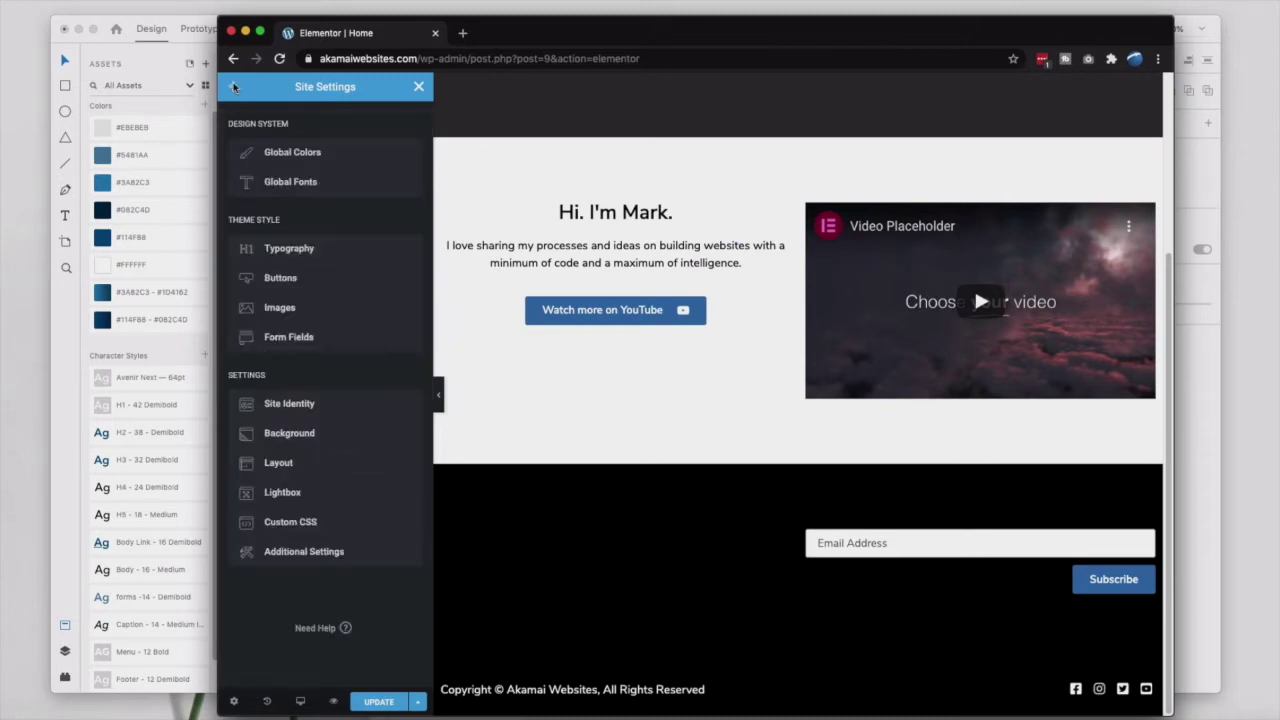
left_click(289, 249)
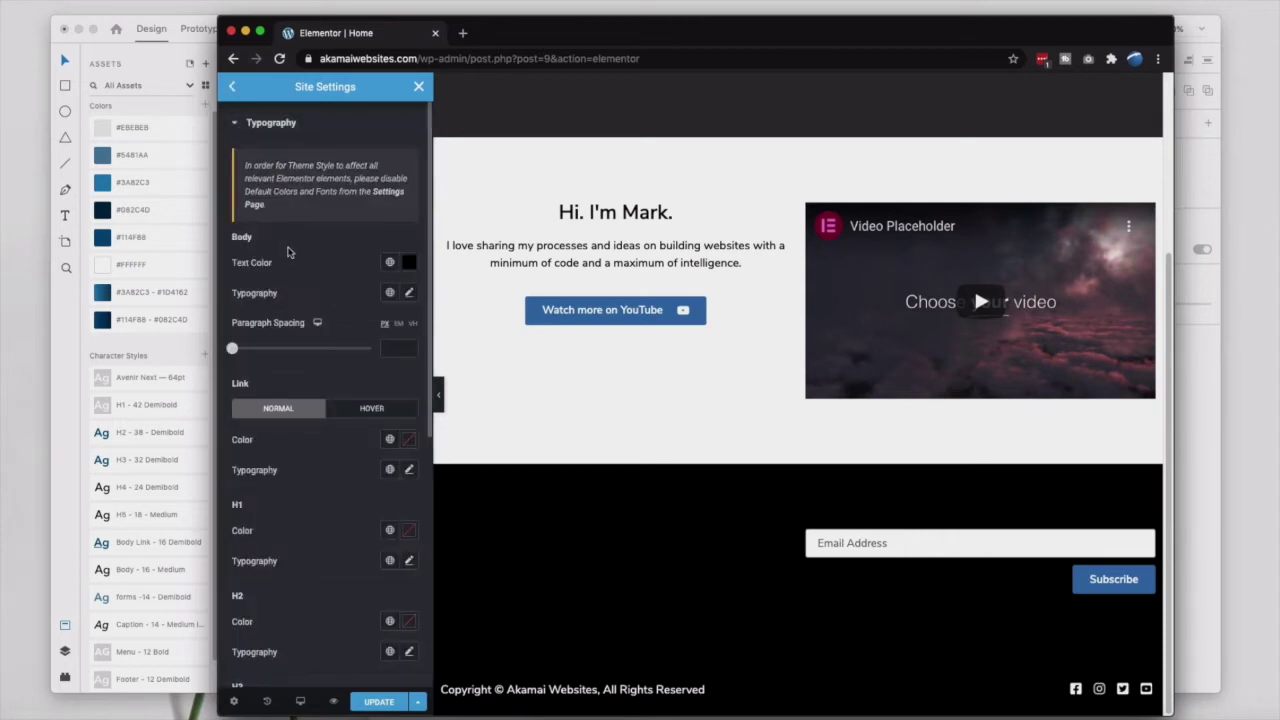
scroll(363, 318, "down", 3)
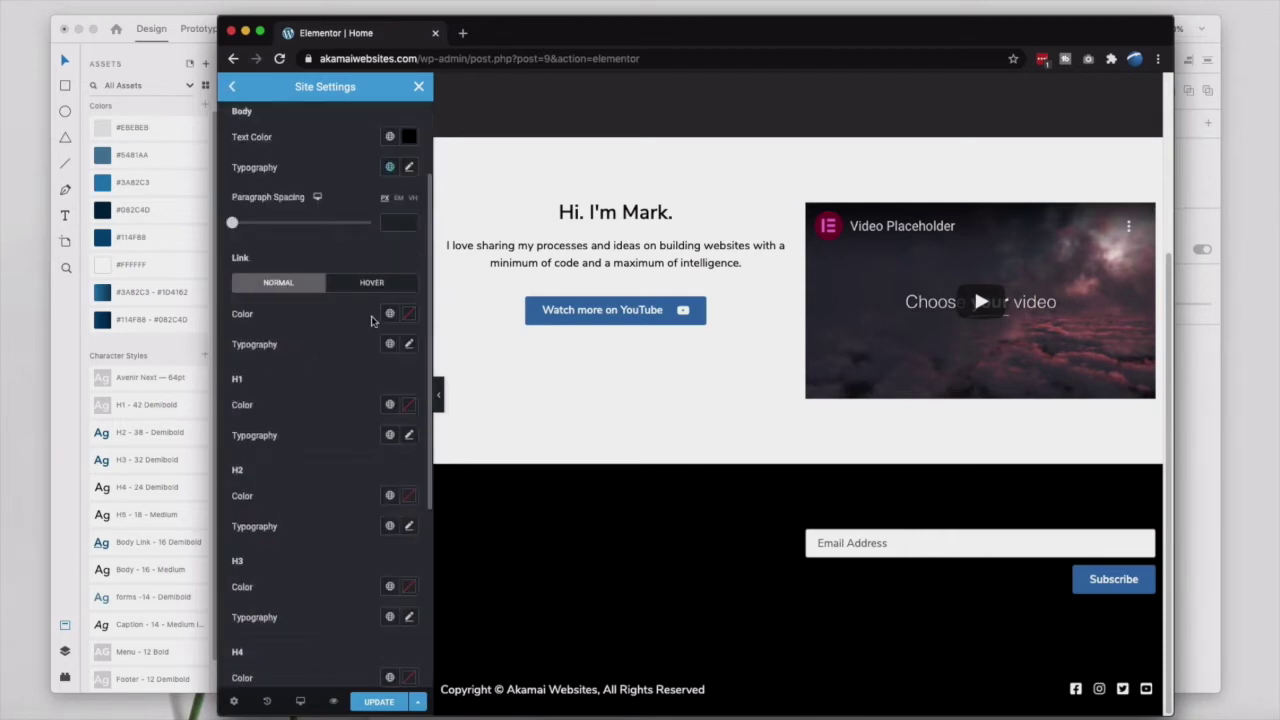
left_click(390, 314)
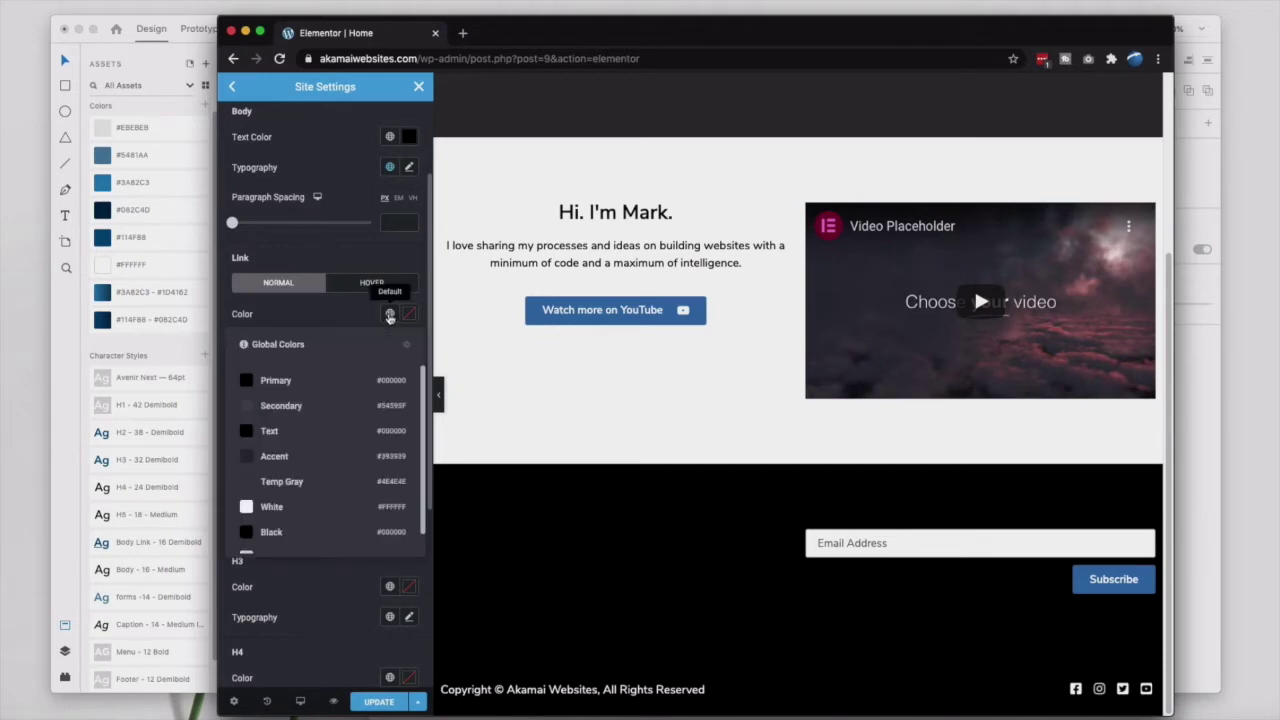
scroll(343, 428, "down", 1)
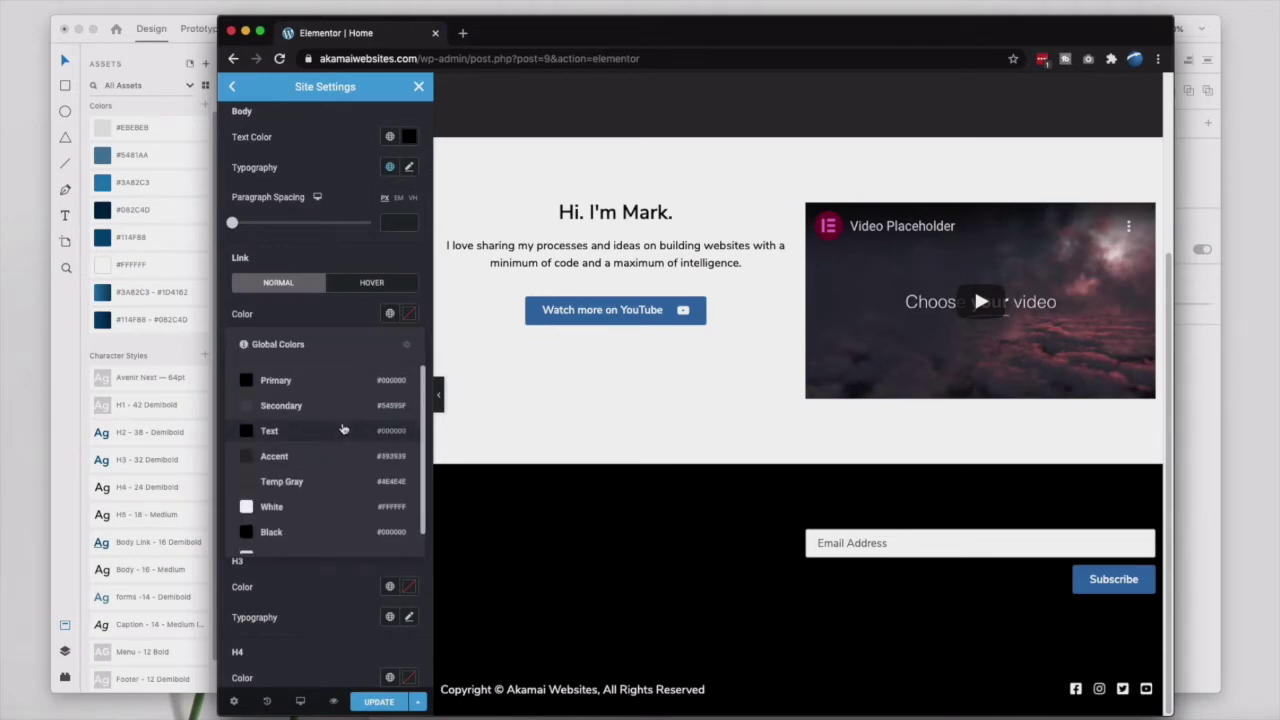
left_click(344, 318)
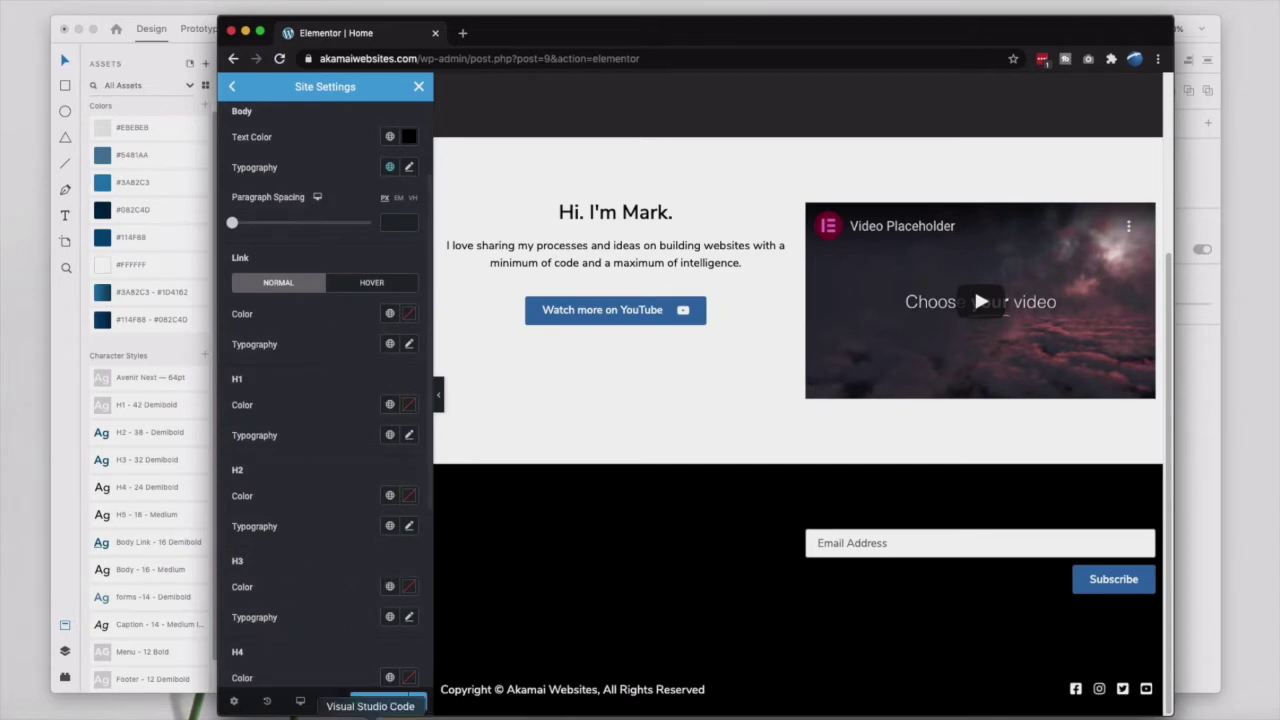
left_click(379, 701)
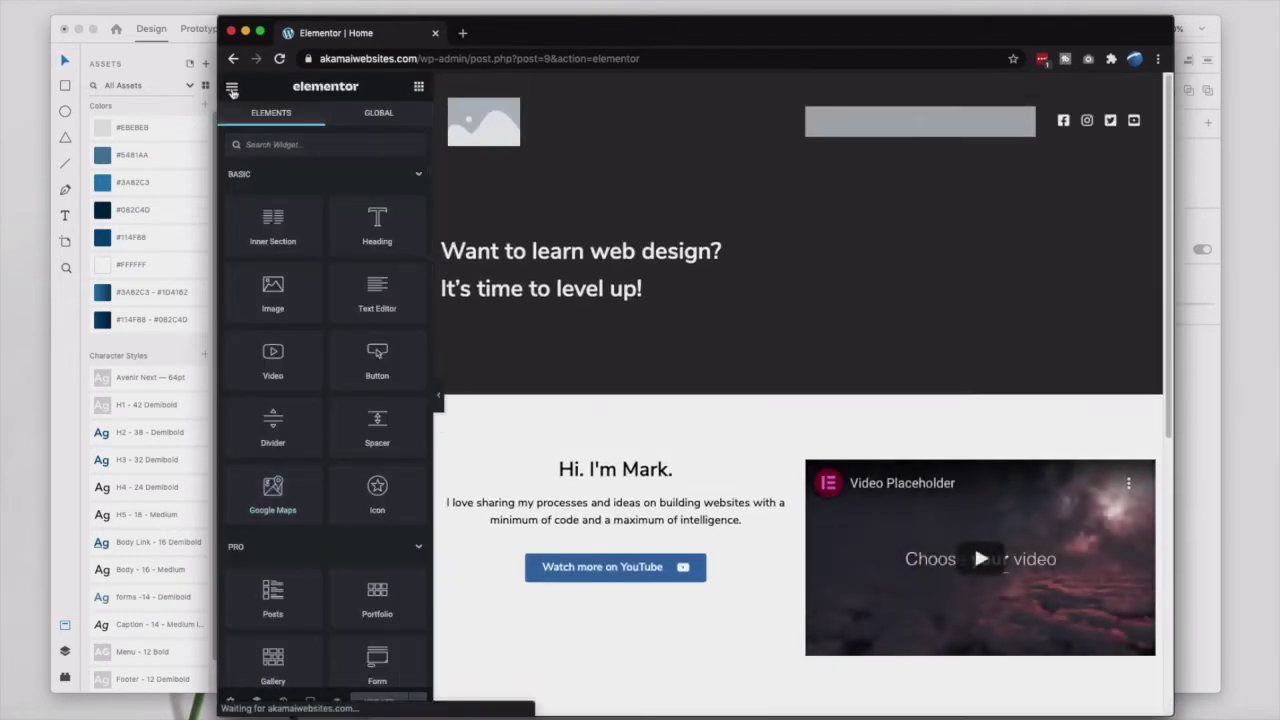
- In Site Settings' theme typography, give normal links a blue global colour
left_click(232, 87)
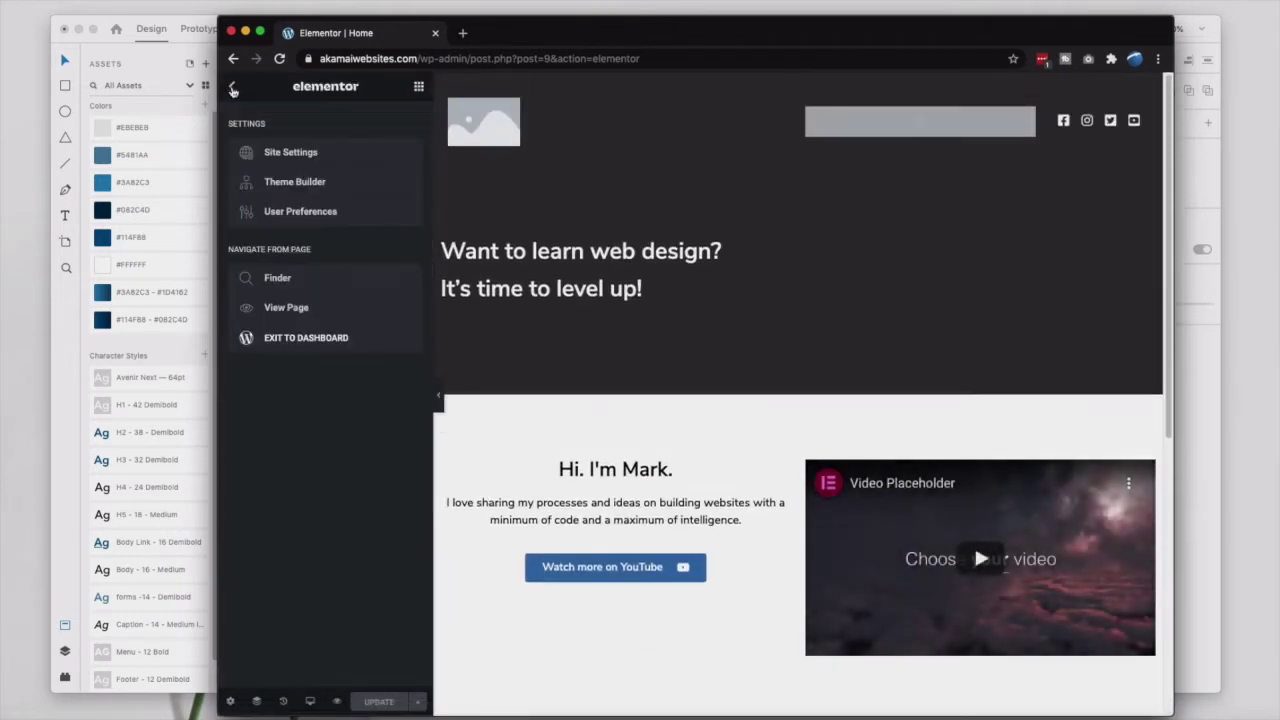
left_click(268, 152)
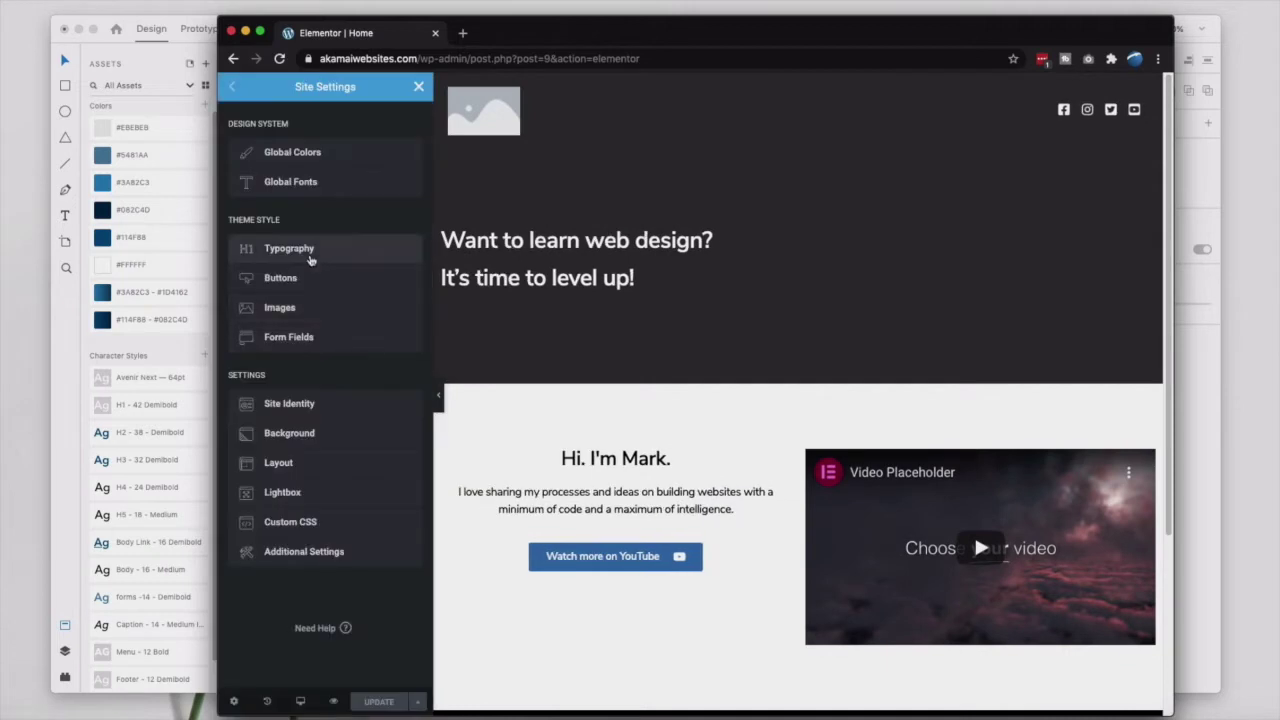
left_click(311, 252)
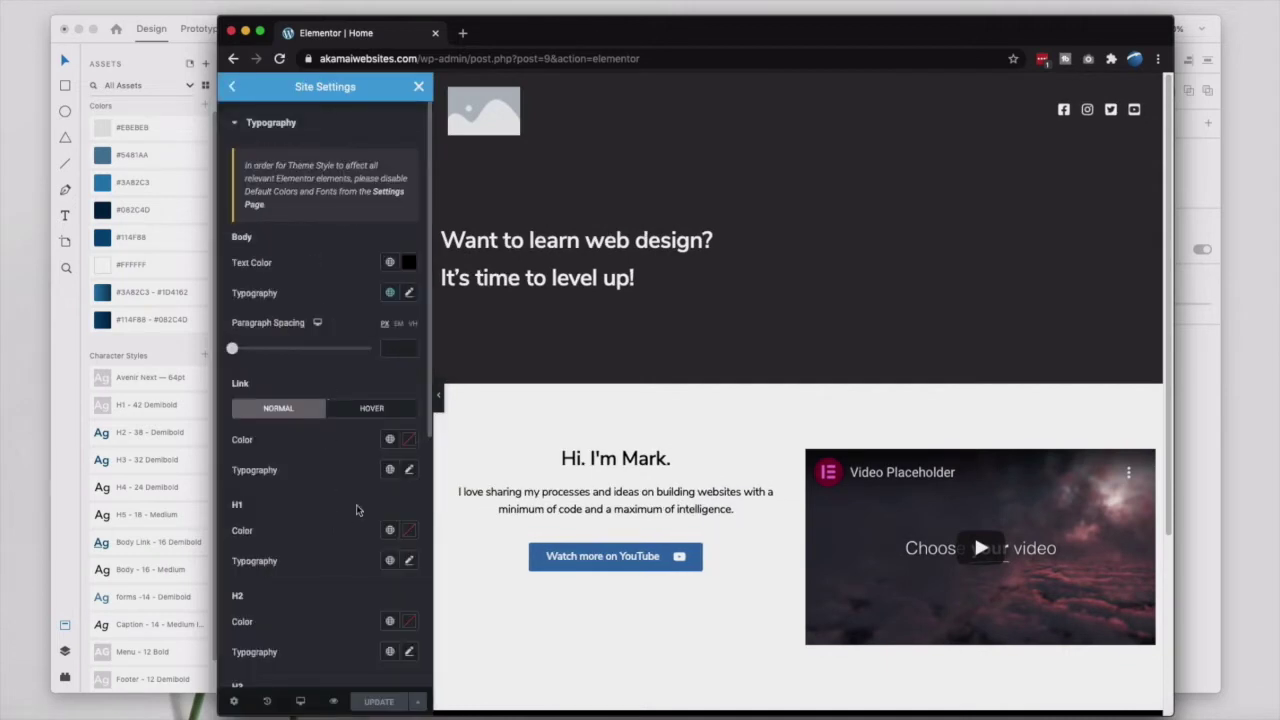
left_click(390, 440)
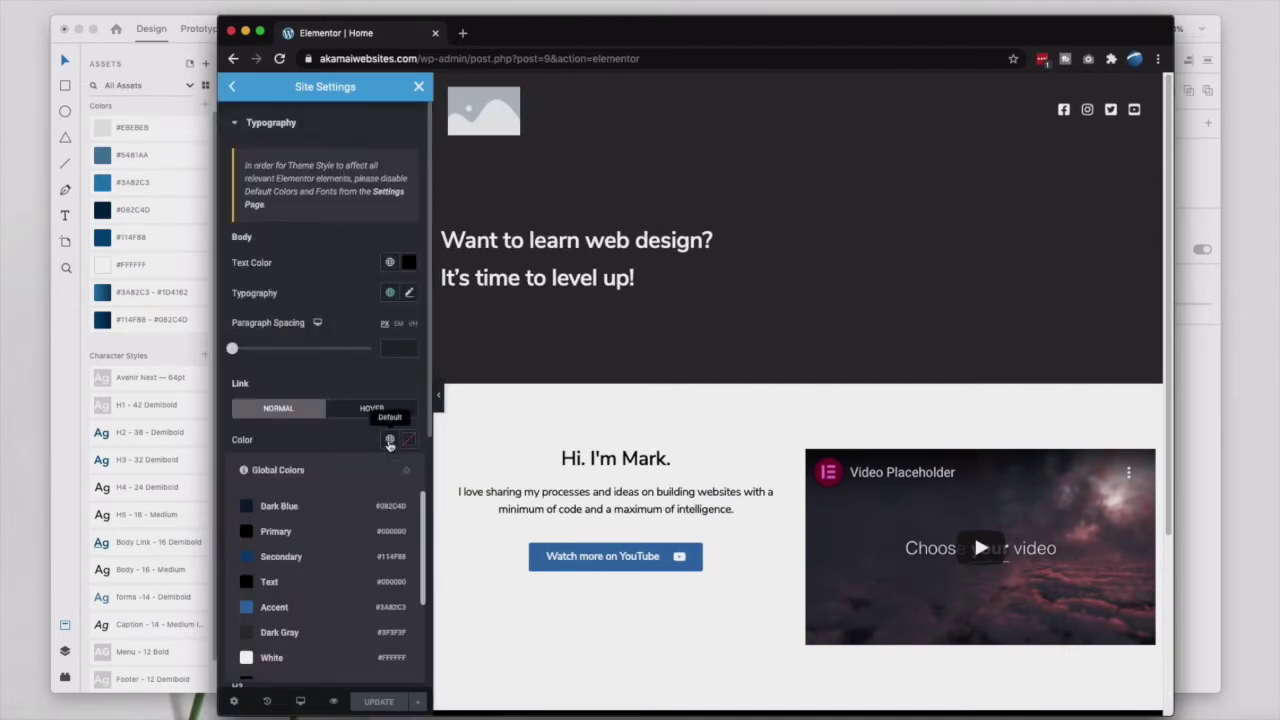
left_click(326, 541)
scroll(757, 509, "down", 3)
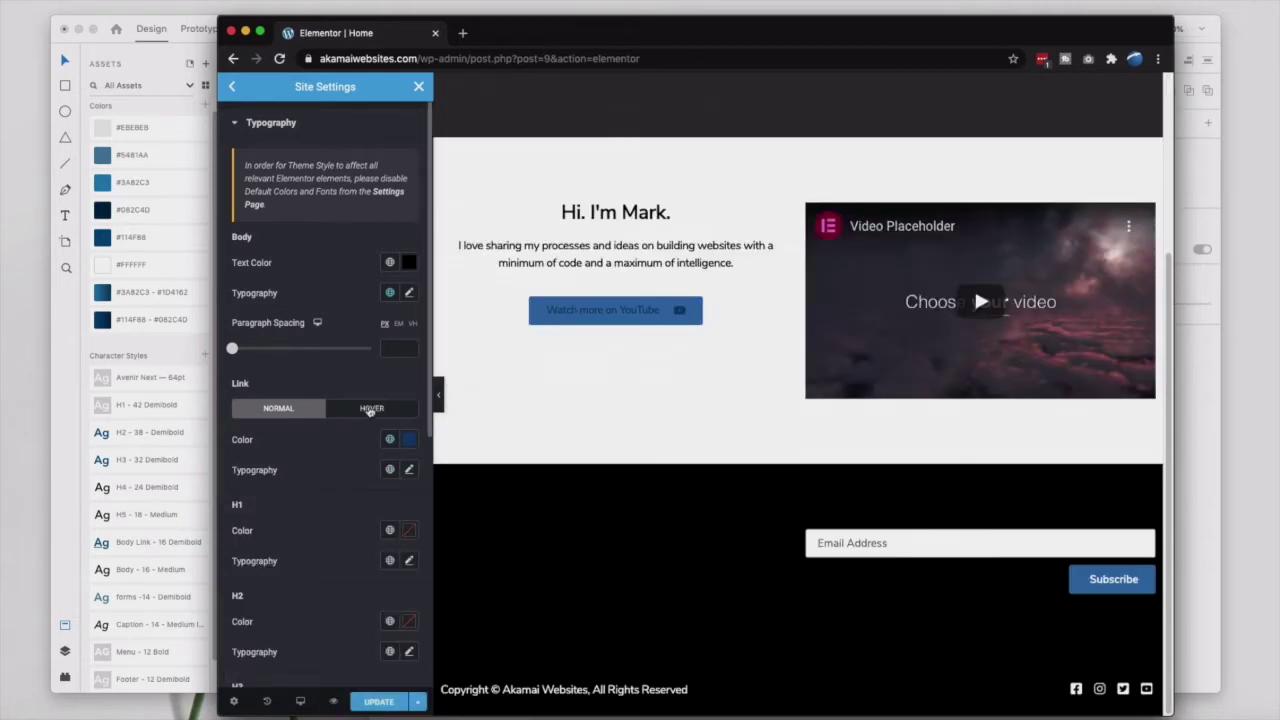
- Assign a global font to link text for the hover and normal states
left_click(371, 408)
left_click(390, 469)
left_click(363, 449)
left_click(390, 469)
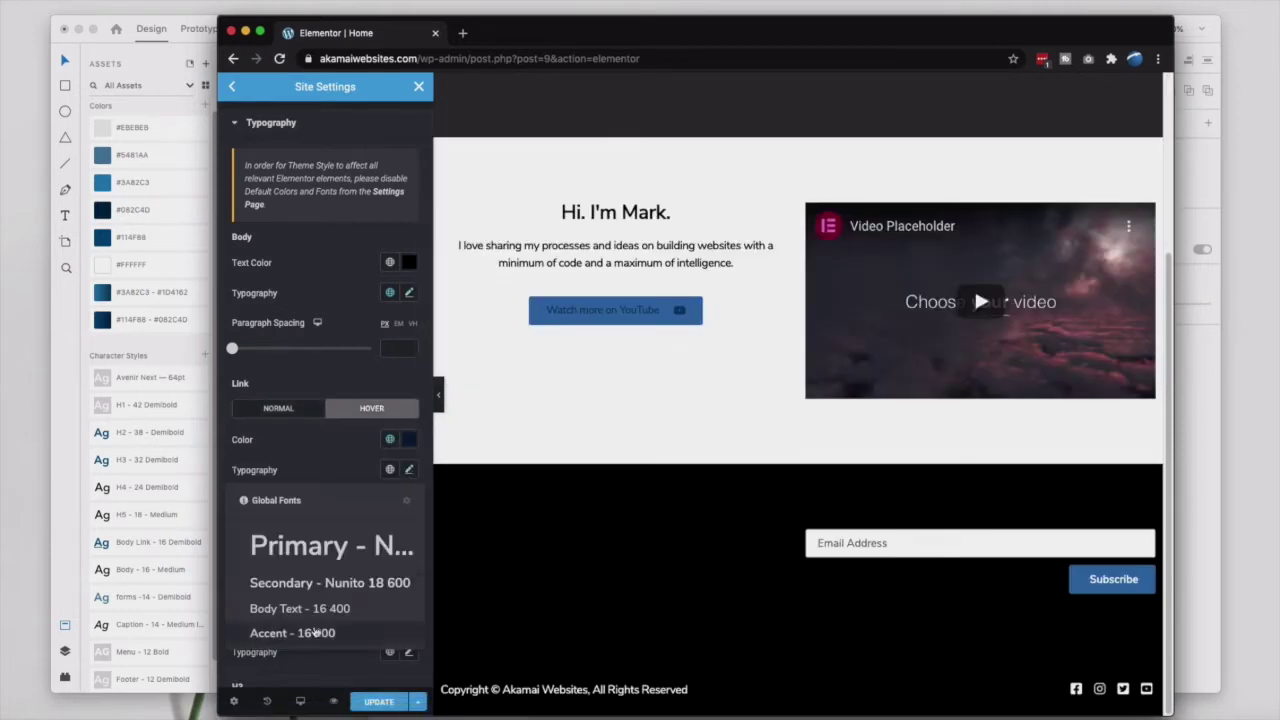
left_click(290, 543)
left_click(390, 469)
left_click(278, 408)
scroll(320, 450, "down", 2)
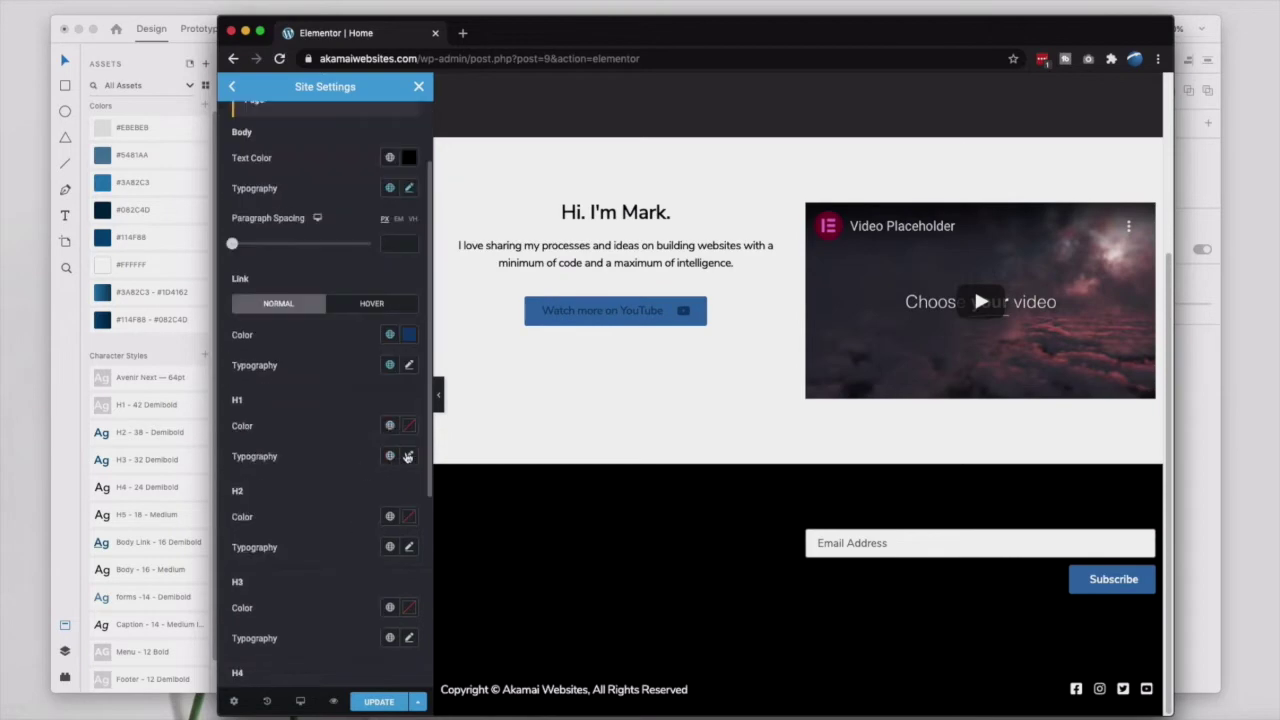
- Set the H1 font weight and save H1 typography as a new global font
left_click(408, 456)
left_click(363, 609)
left_click(360, 557)
left_click(405, 466)
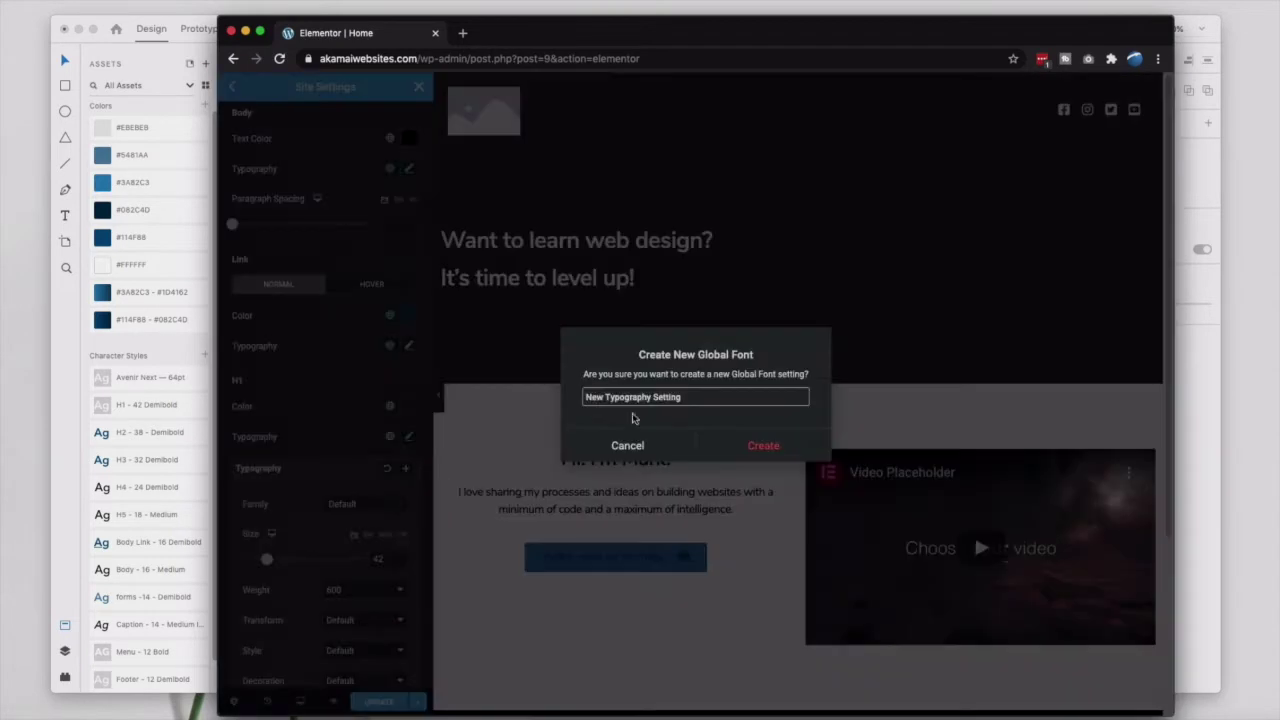
key("Escape")
left_click(410, 528)
scroll(330, 450, "down", 3)
- Set the H3 weight and save H5 typography as a global font named 'H5'
left_click(408, 377)
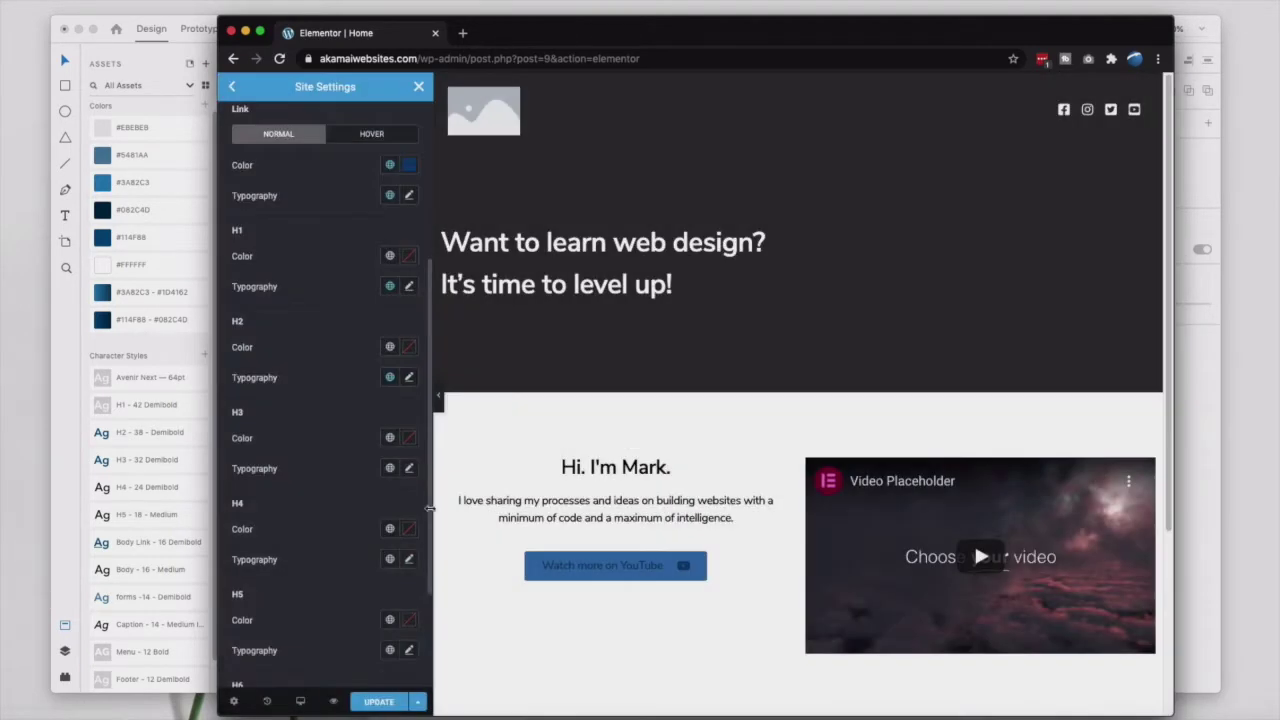
left_click(408, 468)
left_click(365, 621)
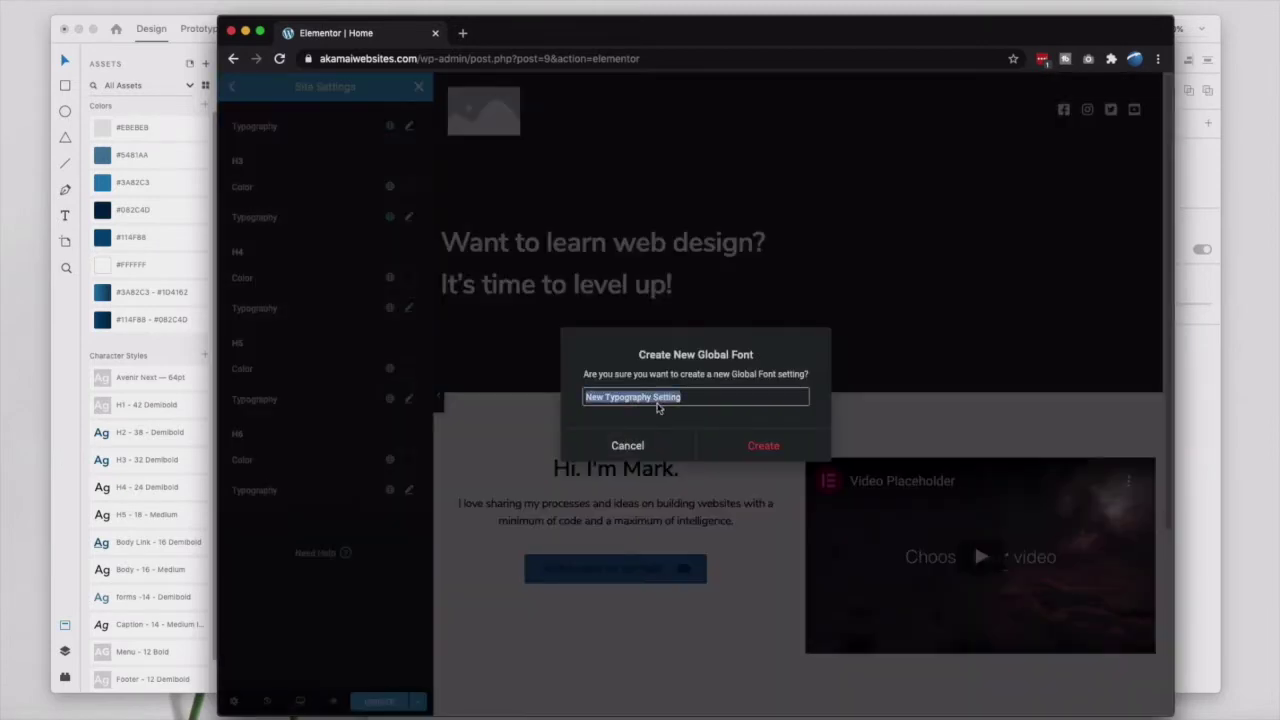
key("Escape")
left_click(408, 399)
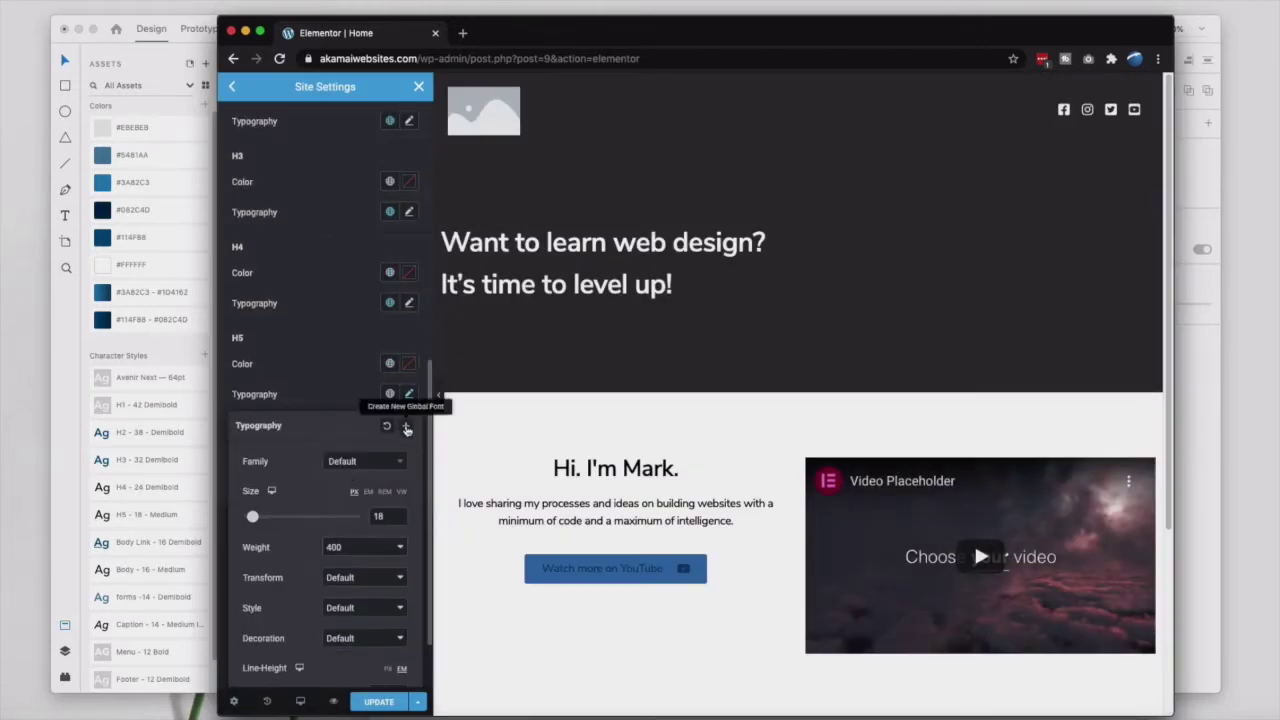
left_click(390, 399)
type("H5")
left_click(762, 446)
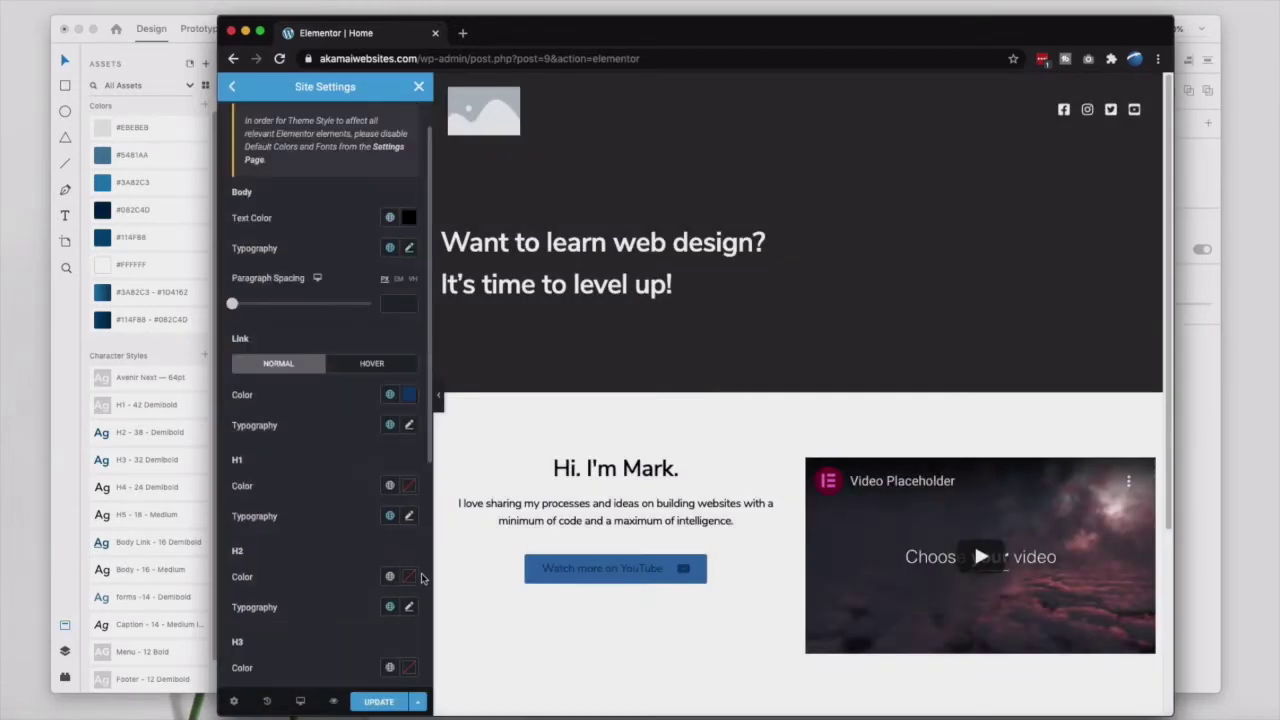
scroll(274, 550, "down", 5)
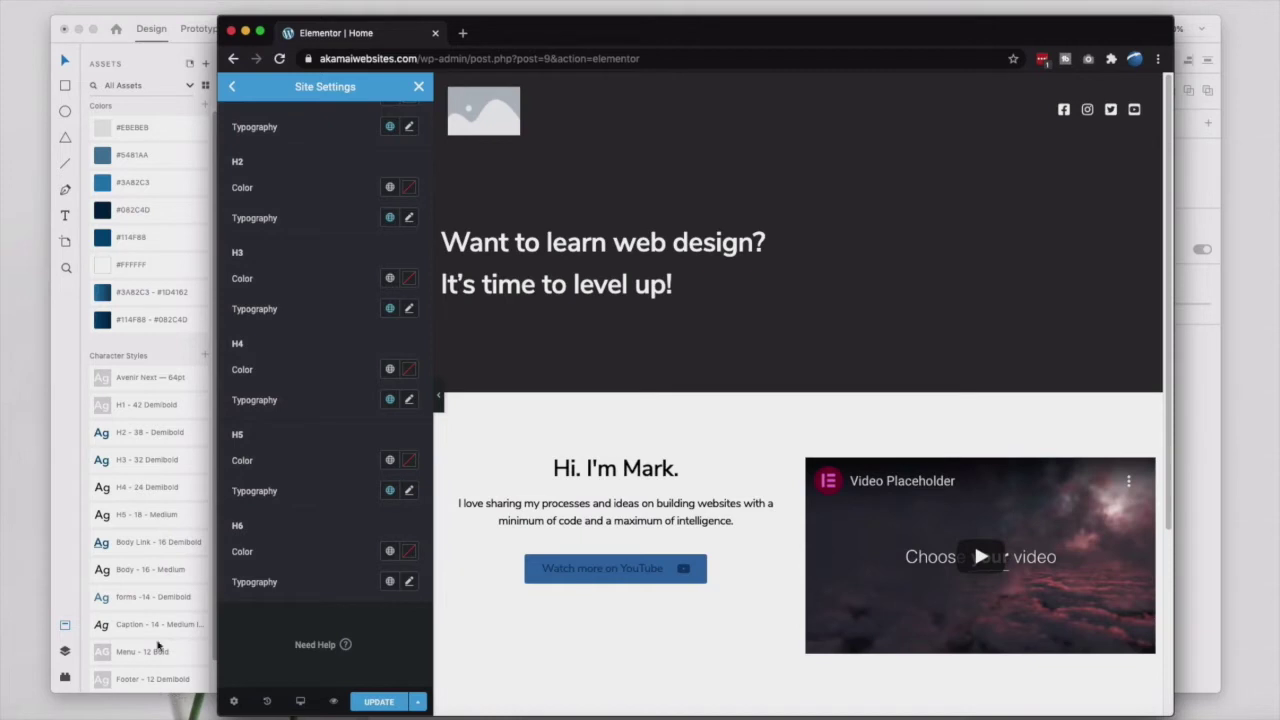
scroll(157, 645, "down", 1)
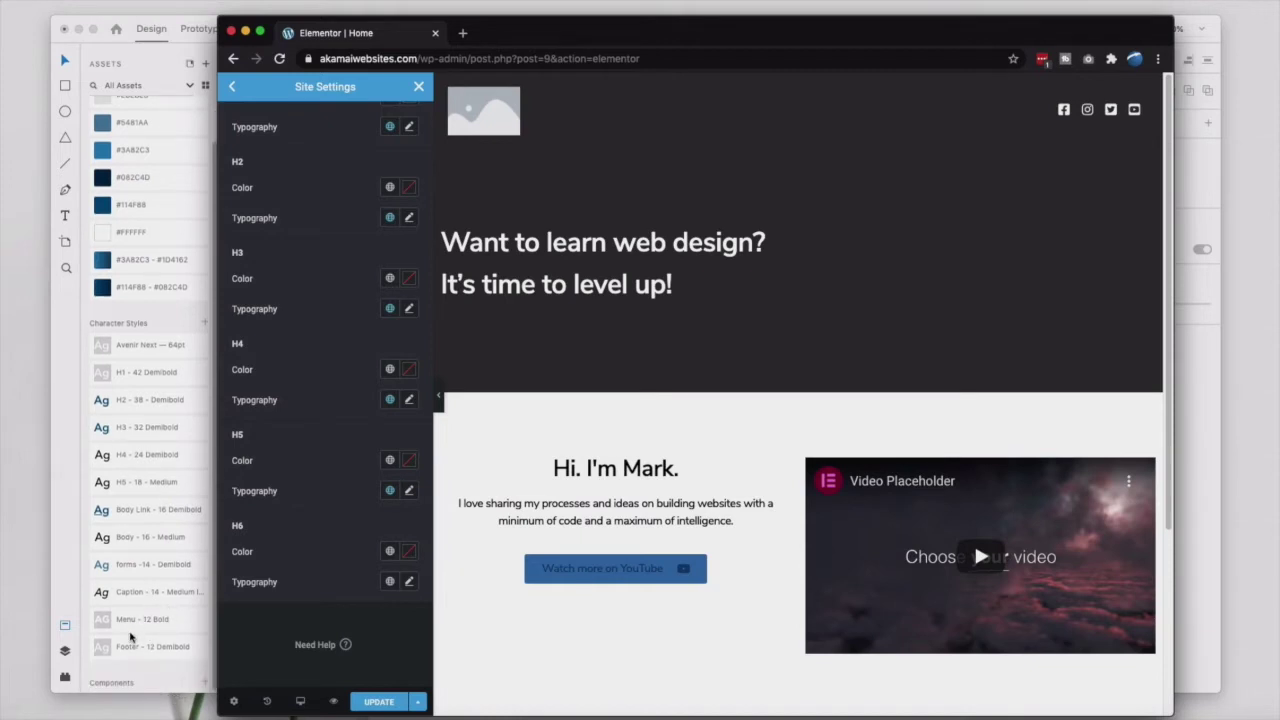
scroll(318, 306, "up", 5)
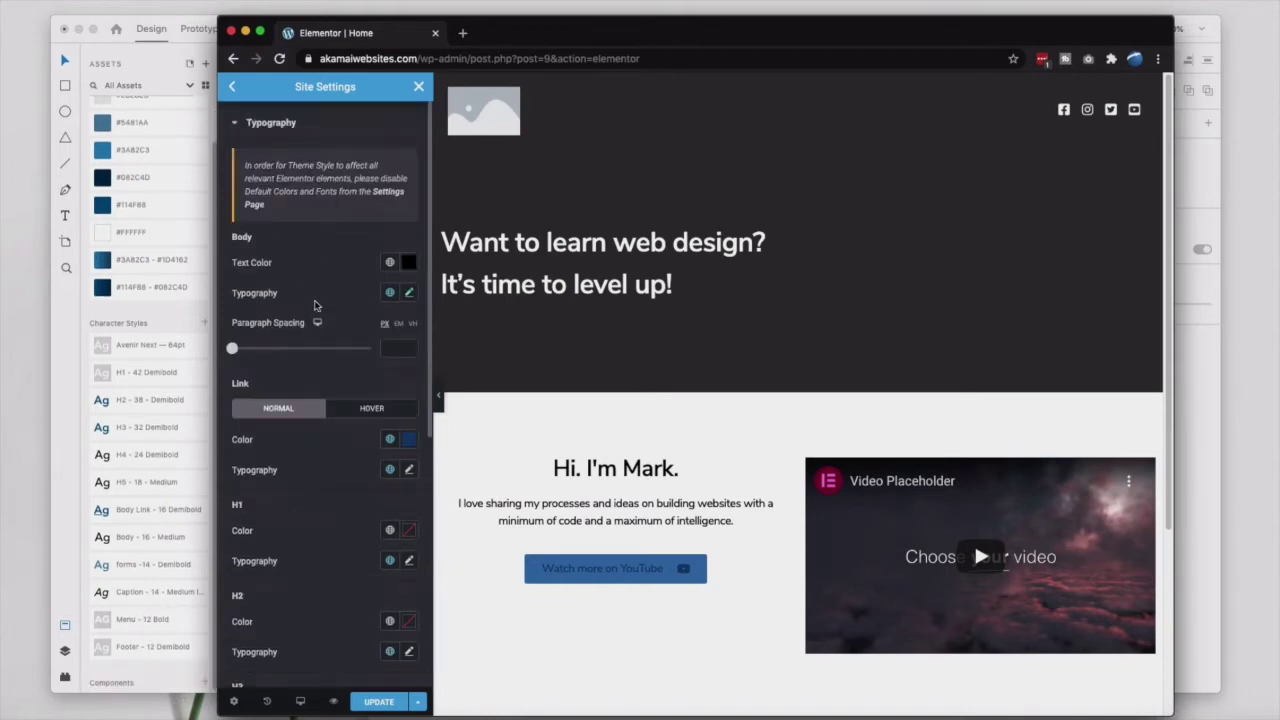
- Add a new global font style with the Nunito Sans family
left_click(231, 86)
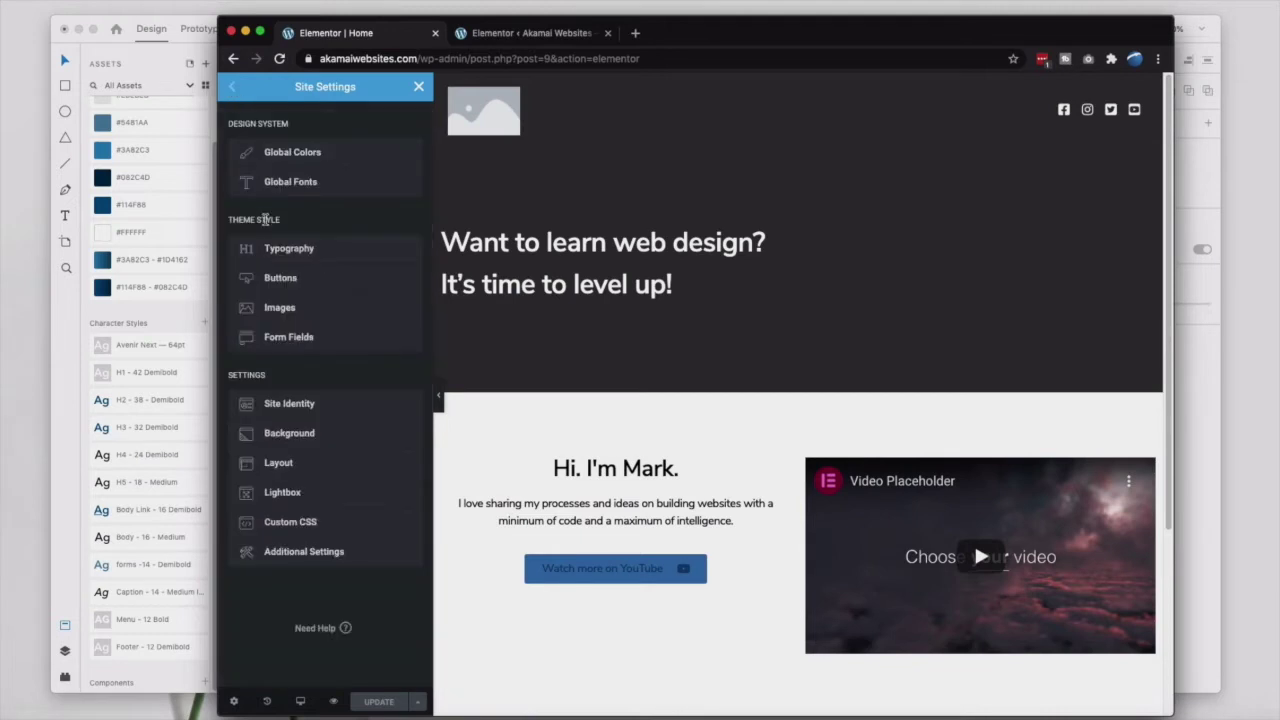
left_click(287, 184)
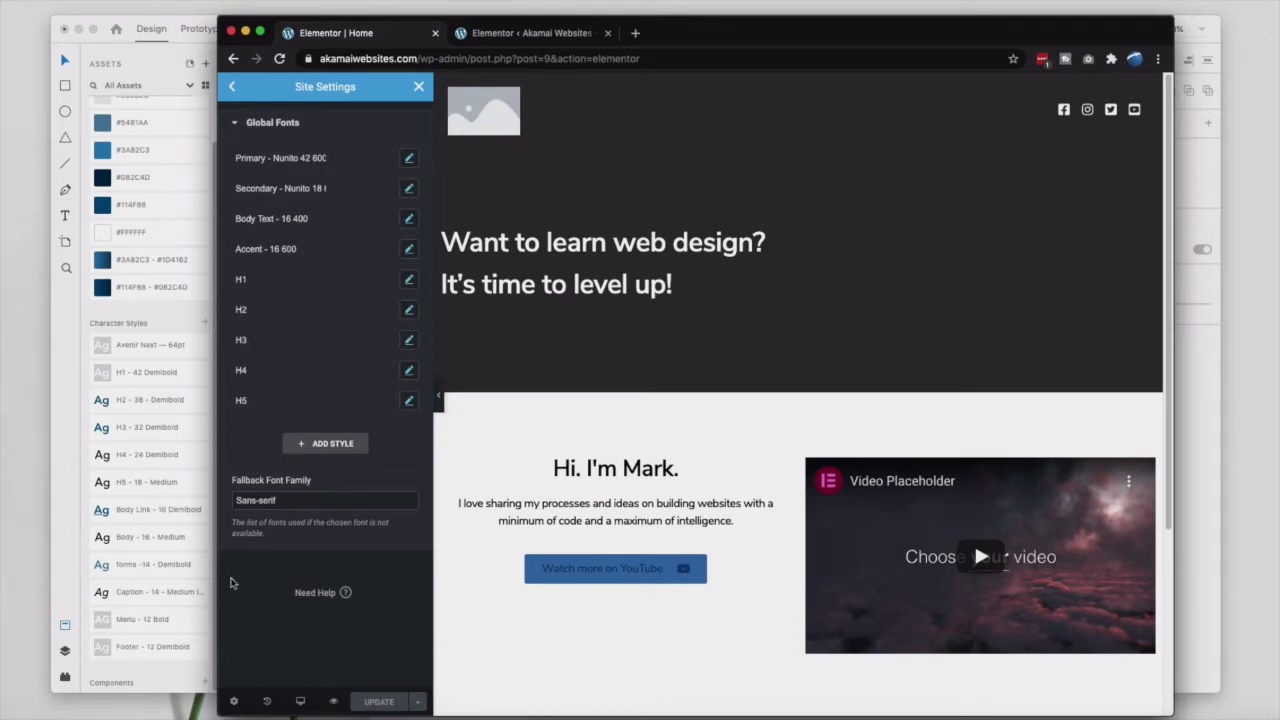
left_click(325, 443)
left_click(408, 430)
left_click(362, 496)
left_click(371, 545)
- Set weights and text transform for the new styles, including Footer, and save the global fonts
scroll(371, 545, "down", 3)
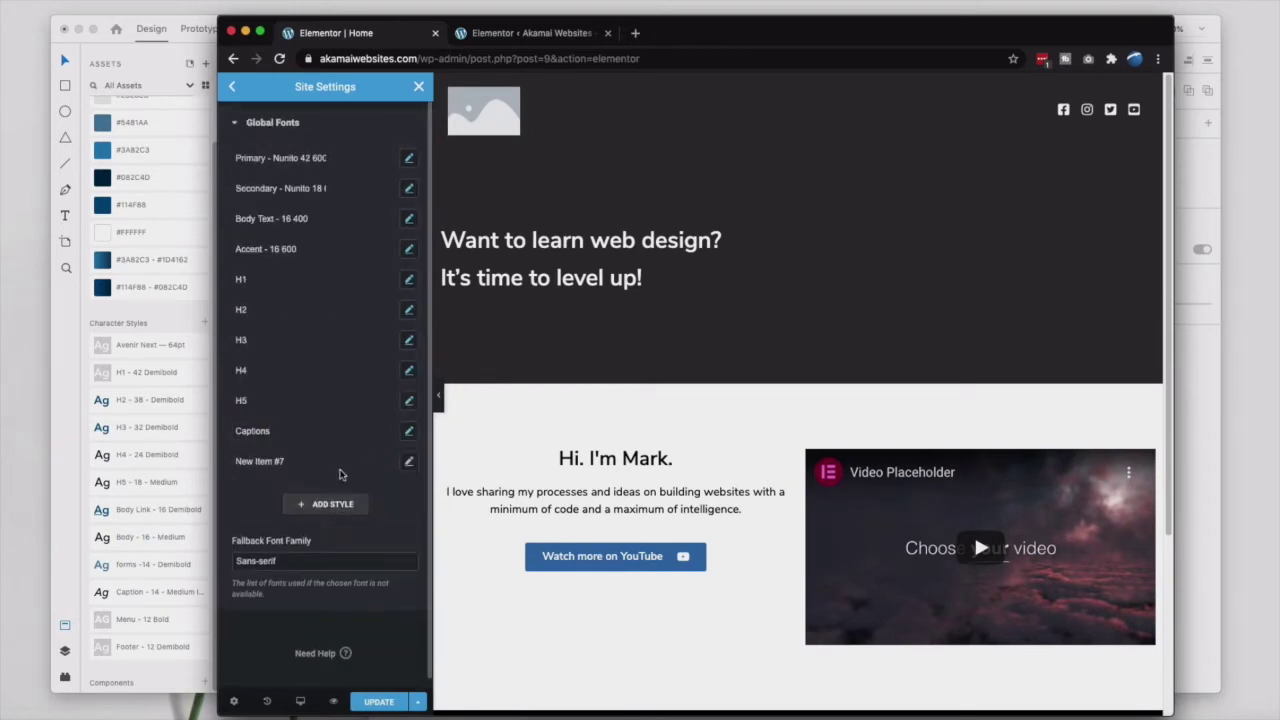
left_click(408, 461)
left_click(352, 605)
left_click(351, 560)
scroll(351, 560, "down", 3)
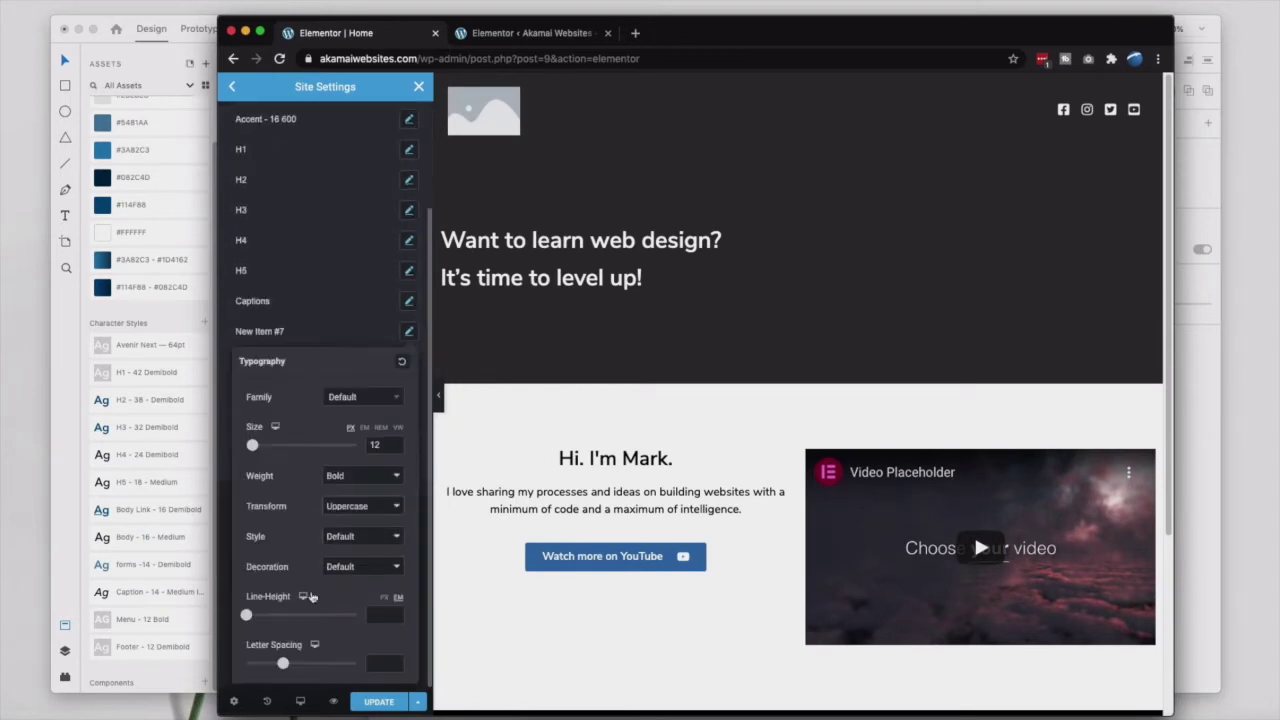
left_click(360, 500)
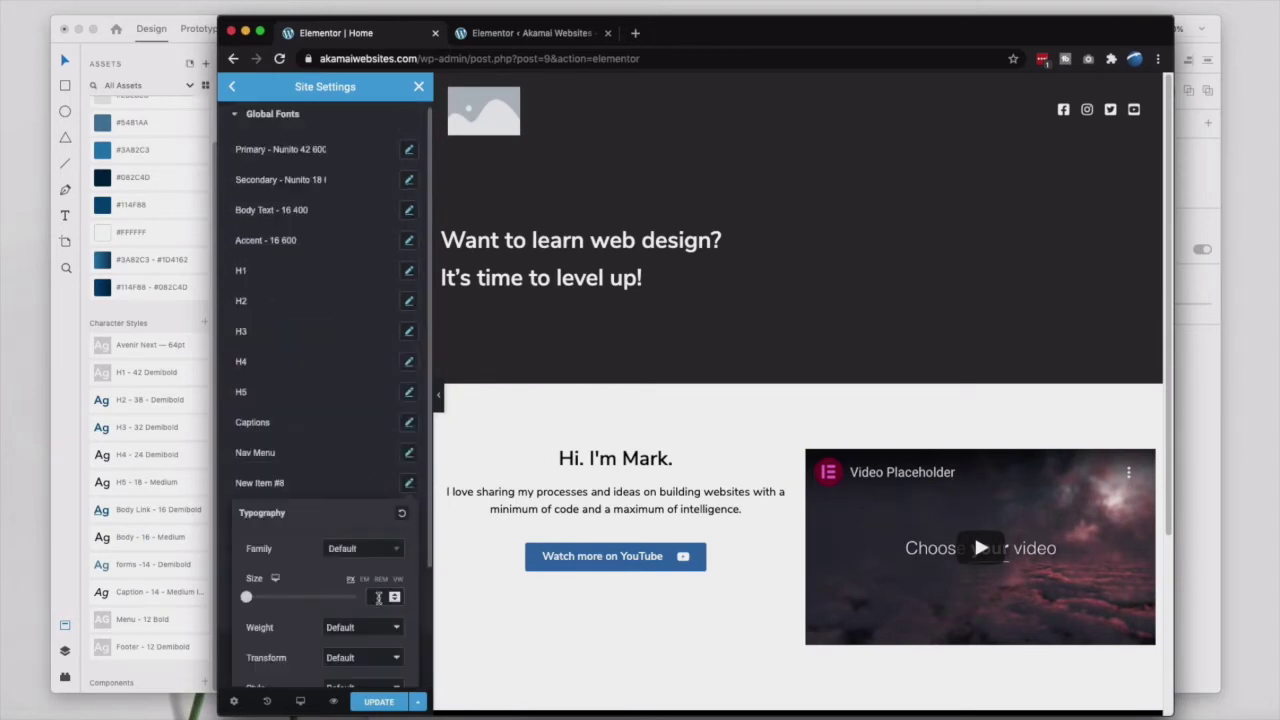
left_click(362, 627)
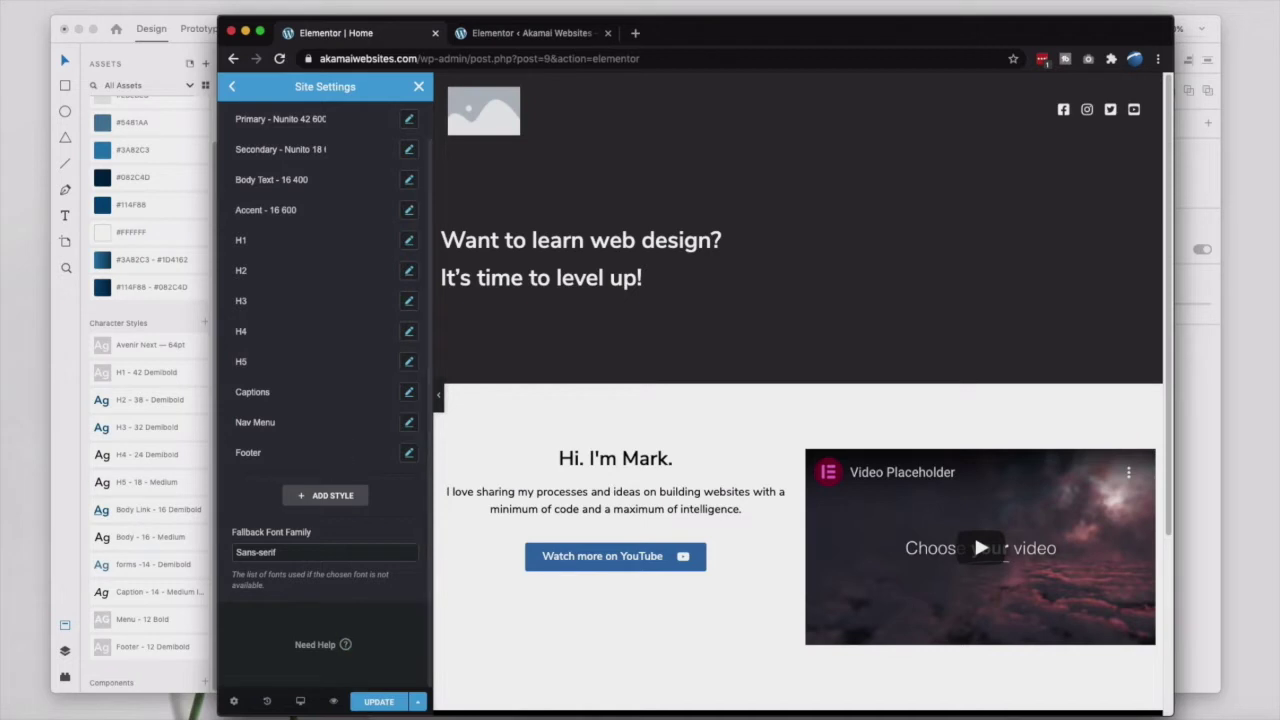
left_click(378, 701)
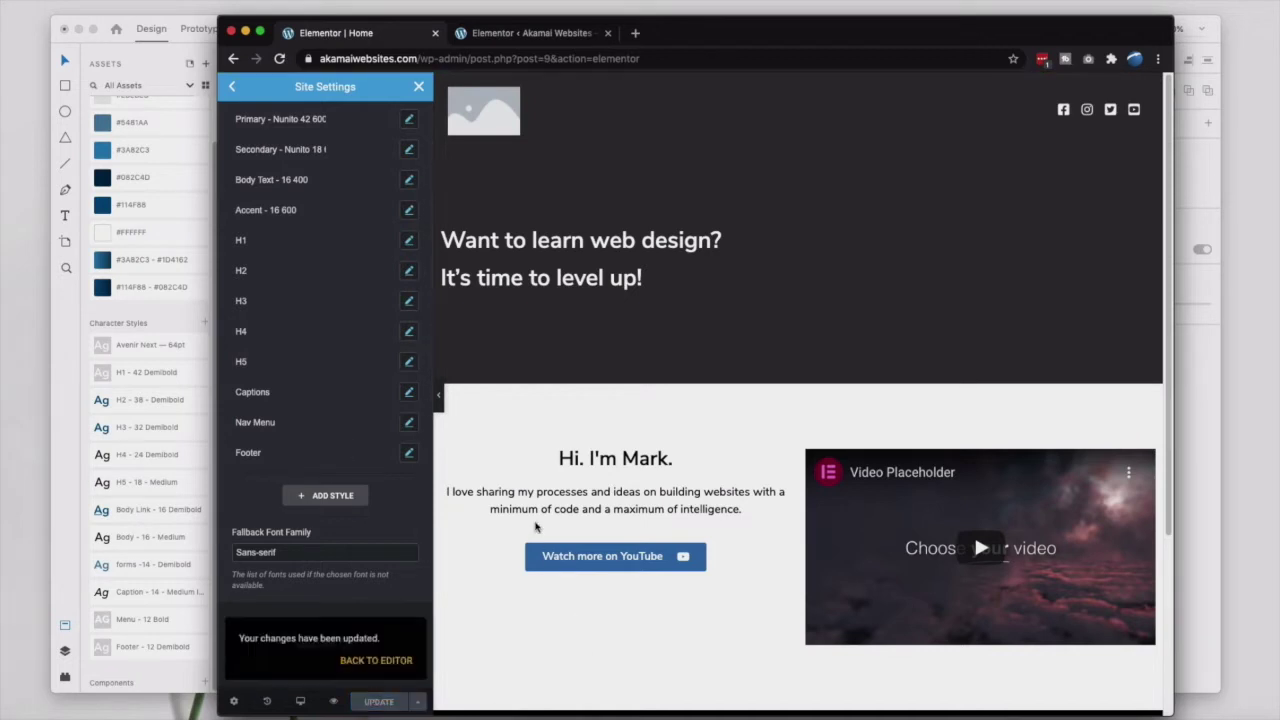
left_click(235, 88)
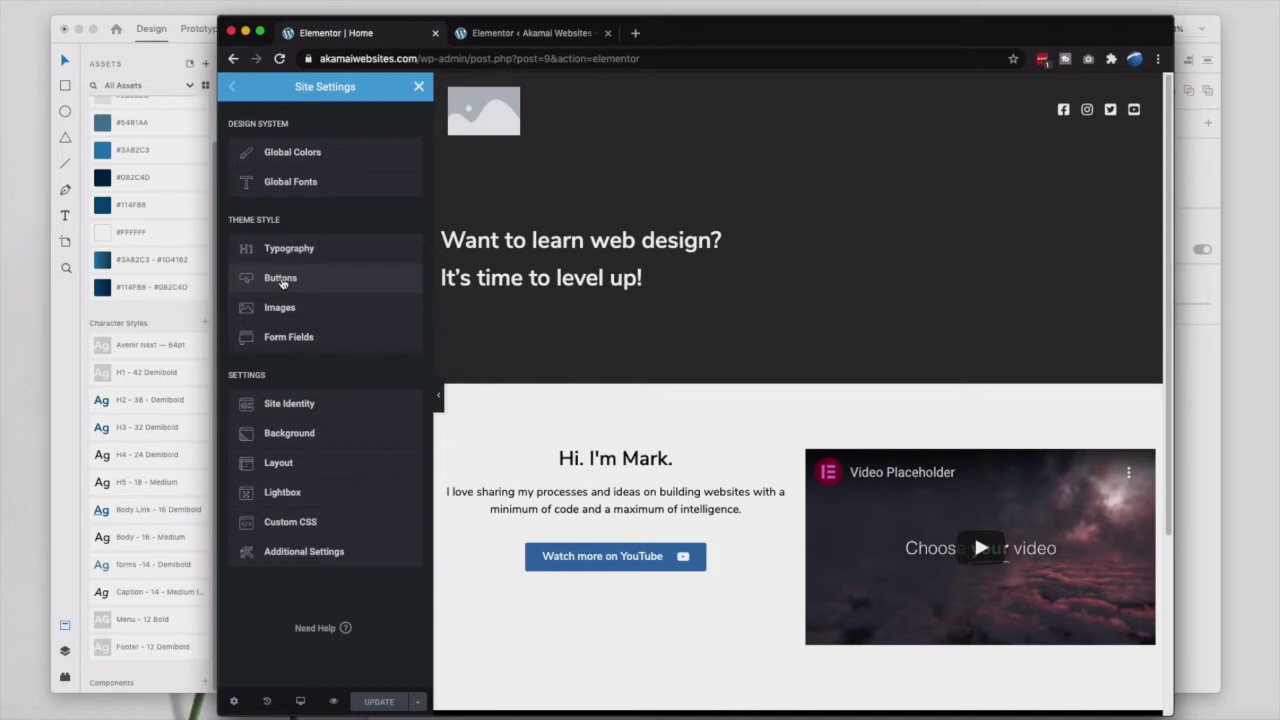
- Give site buttons a Dark Blue global background, matching the mockup's YouTube button
left_click(282, 280)
key("super+Tab")
left_click(640, 286)
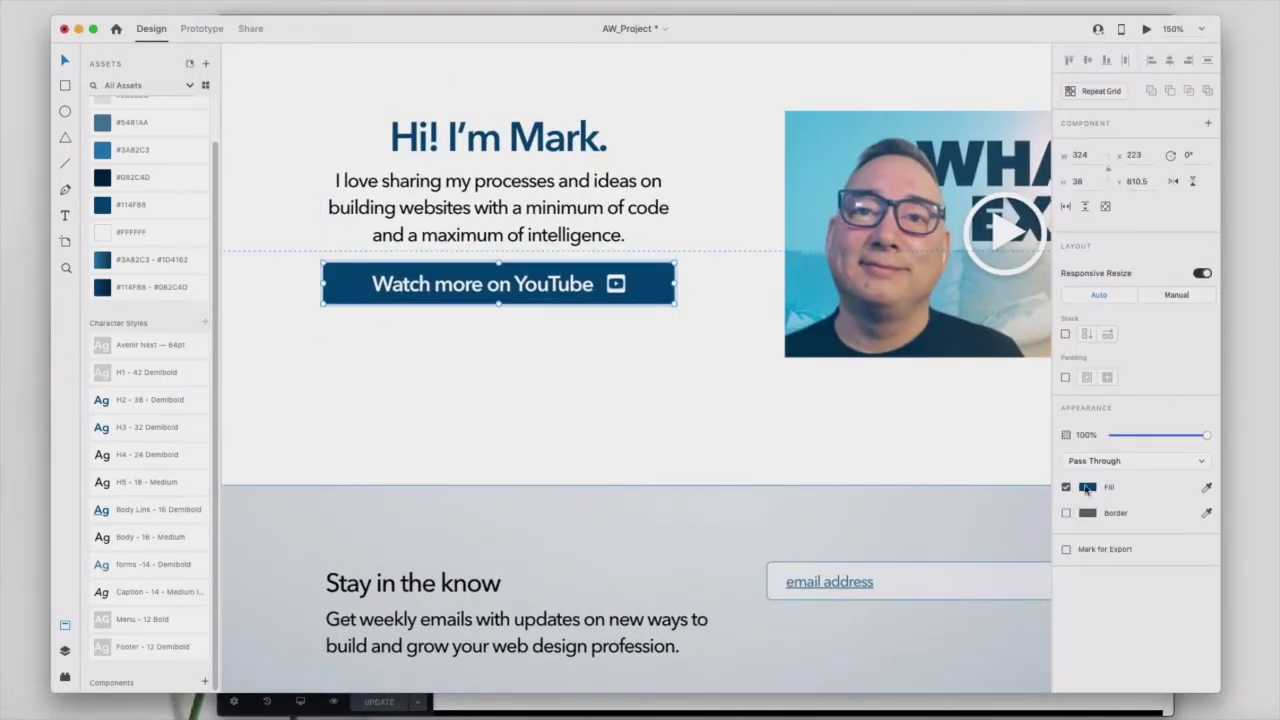
key("super+Tab")
left_click(390, 364)
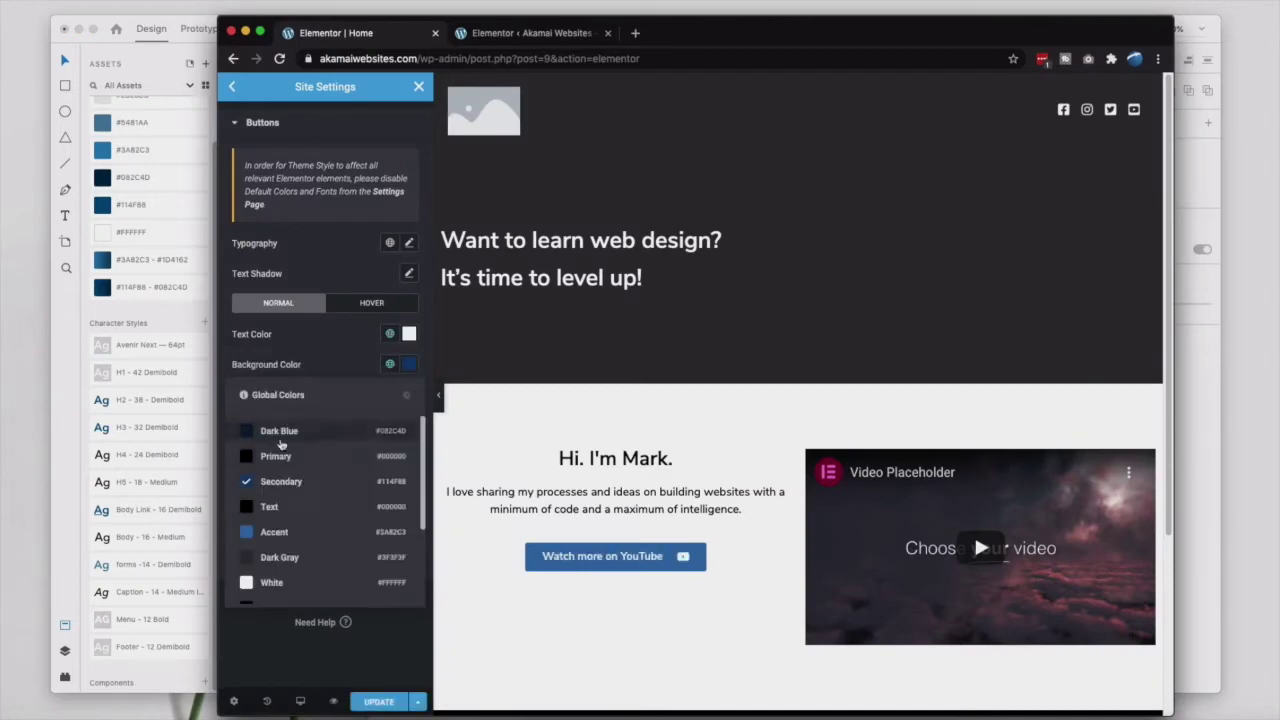
left_click(281, 444)
left_click(357, 372)
- Make the button hover text colour the global White
key("super+Tab")
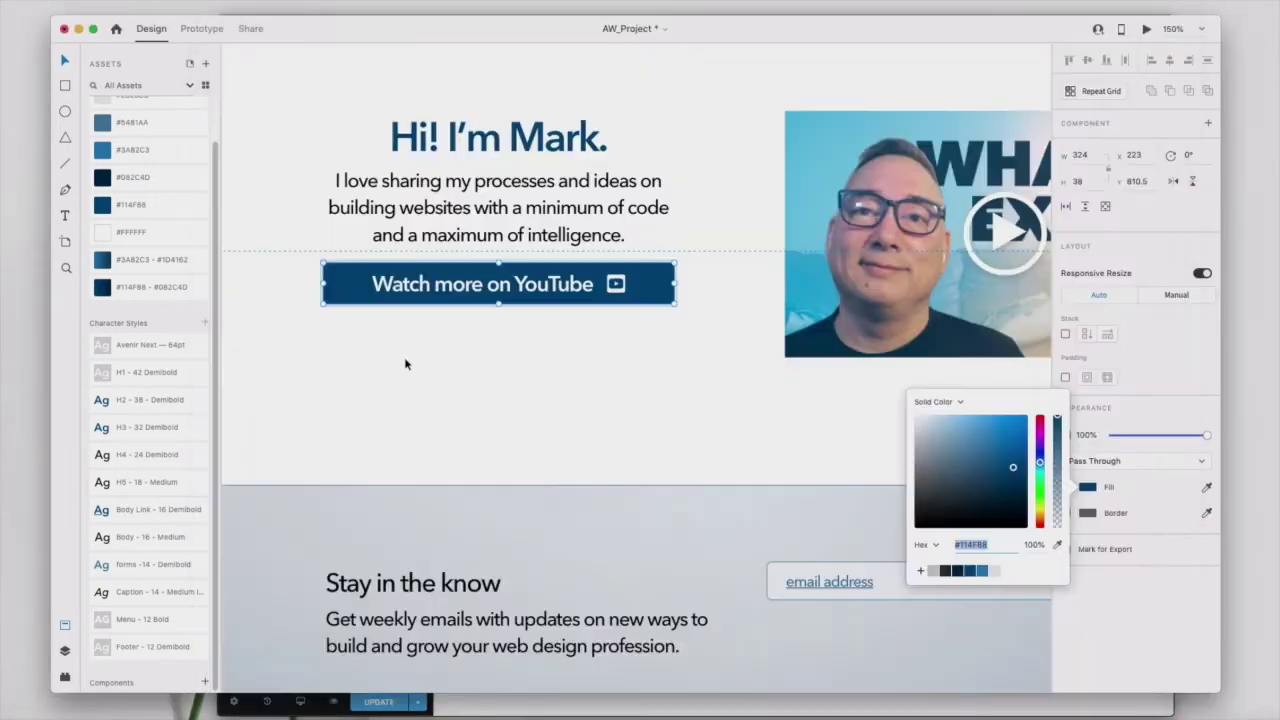
key("super+Tab")
left_click(371, 302)
left_click(390, 333)
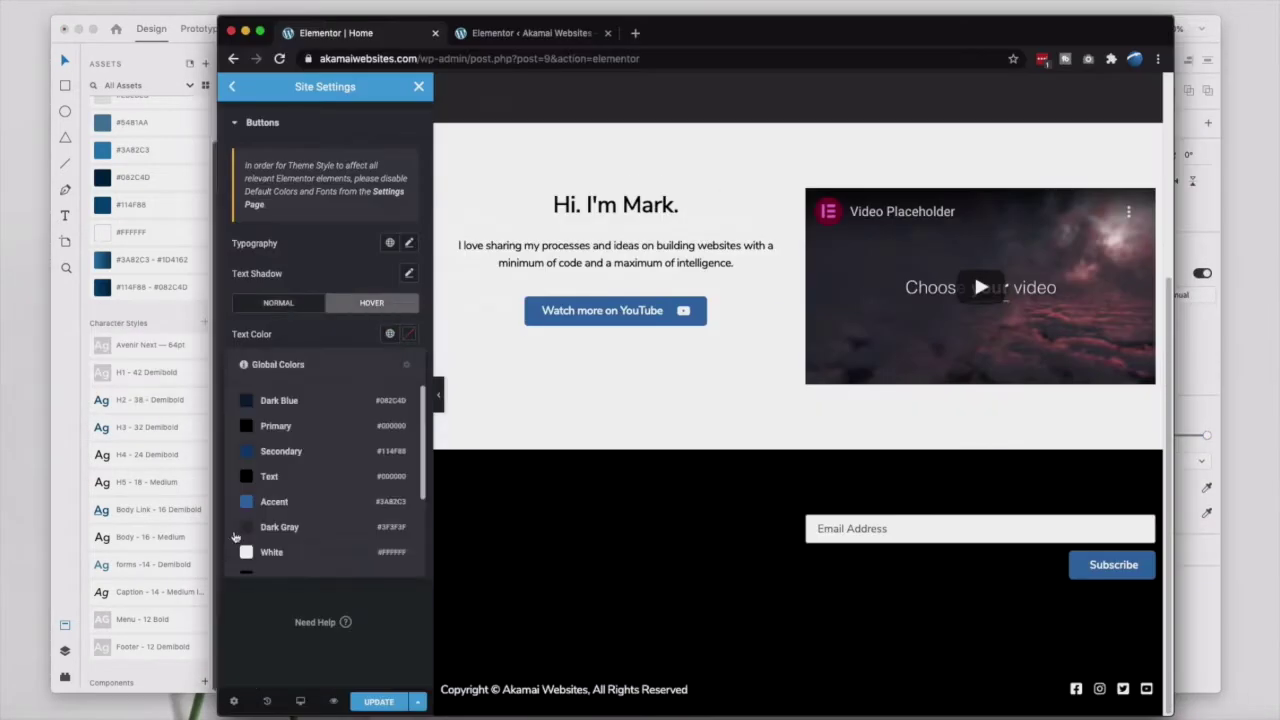
left_click(250, 551)
key("super+Tab")
key("super+Tab")
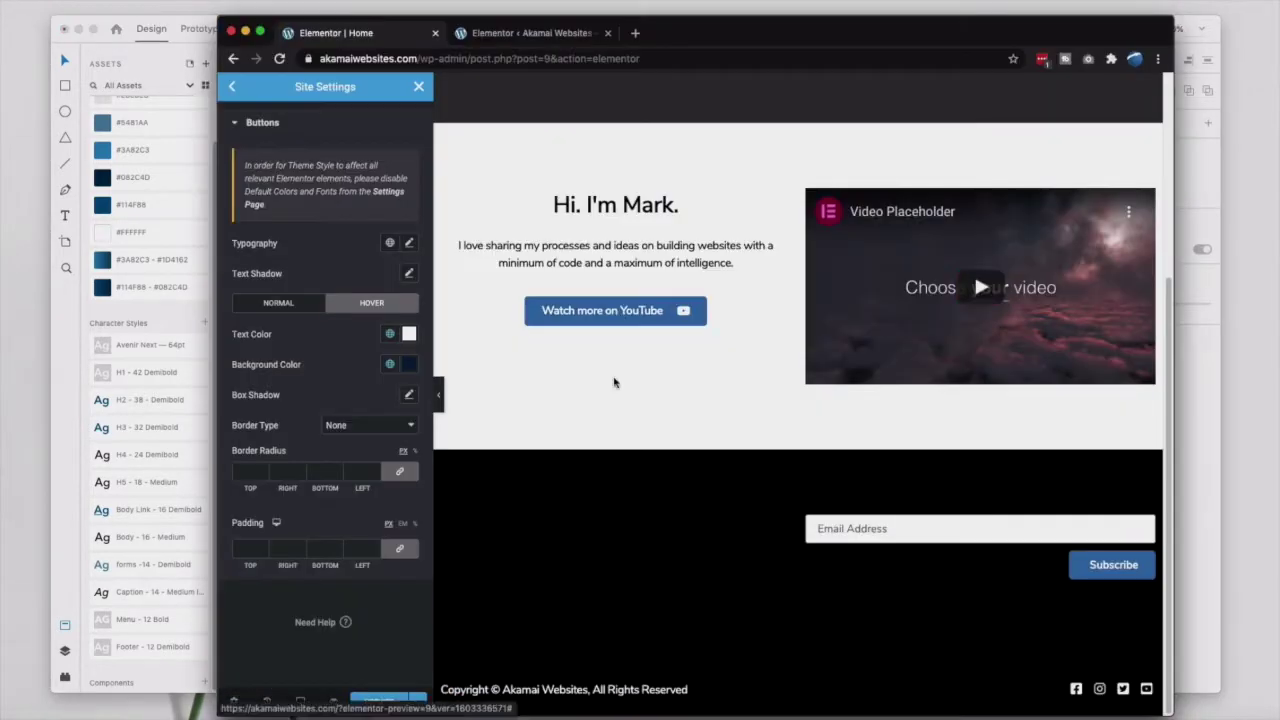
scroll(614, 382, "up", 3)
- Set button typography to Body Text, save, and open Form Fields styling
left_click(390, 243)
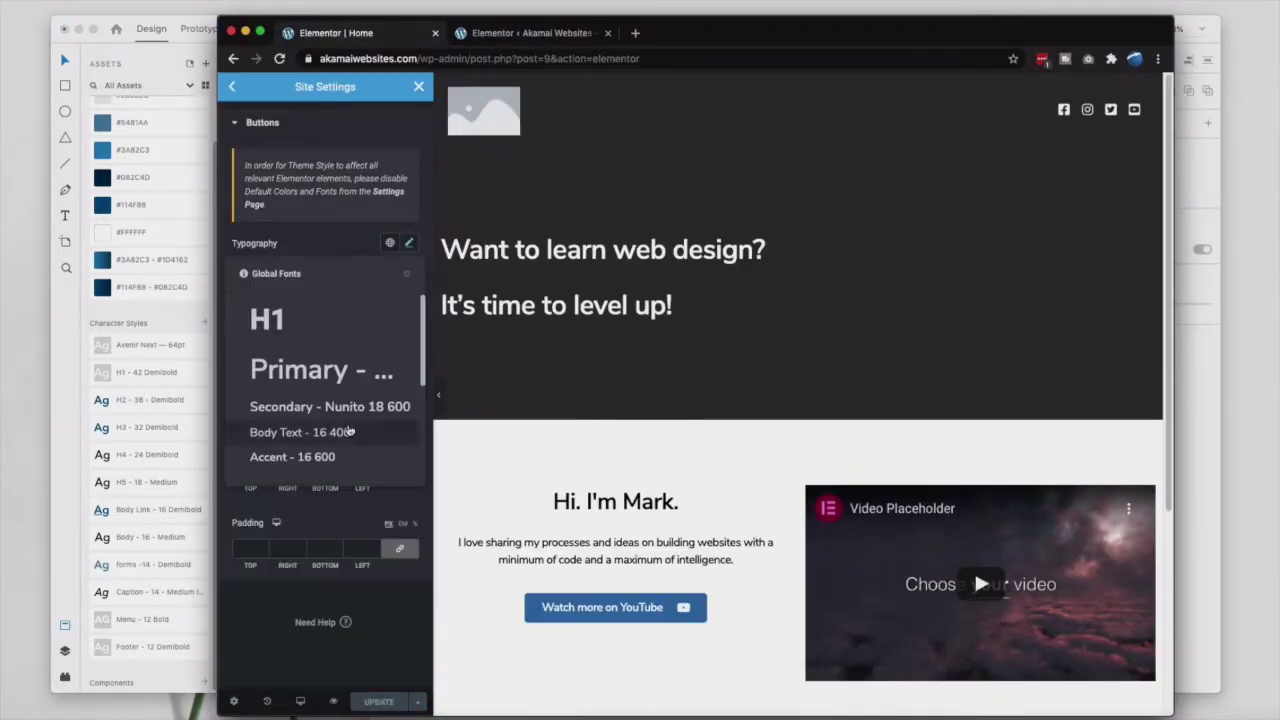
left_click(330, 431)
left_click(379, 701)
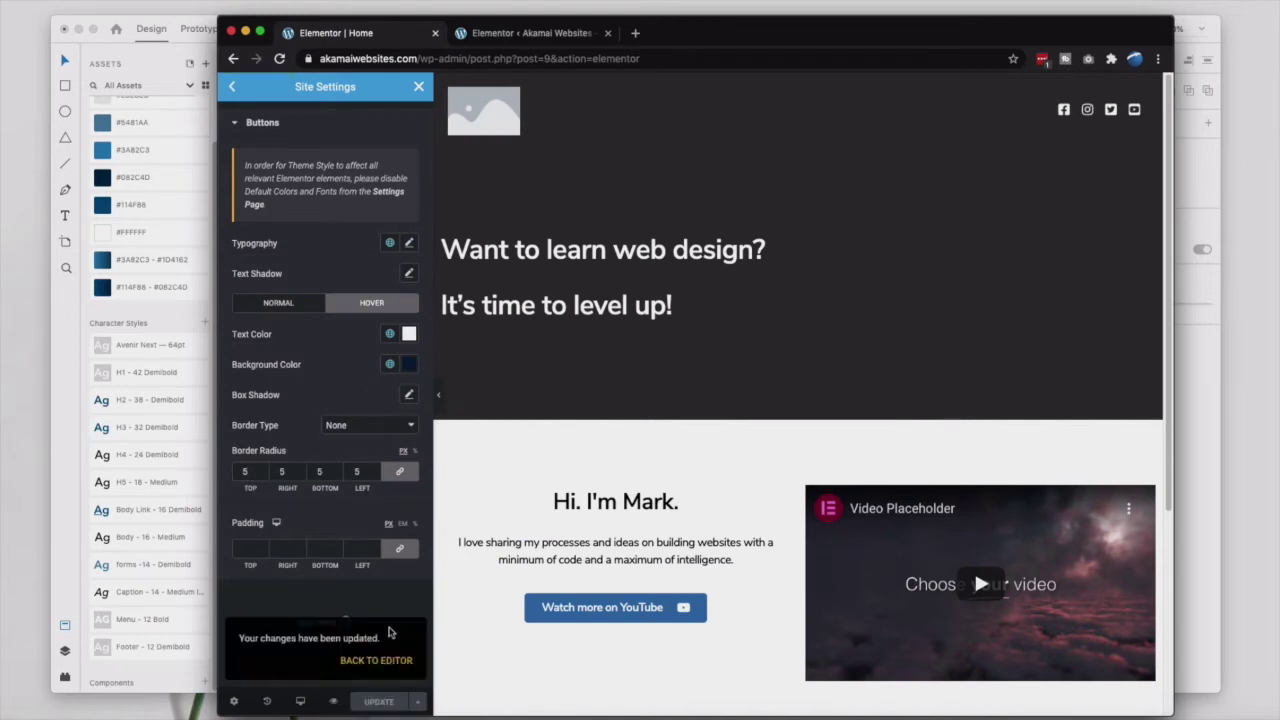
left_click(232, 86)
left_click(297, 340)
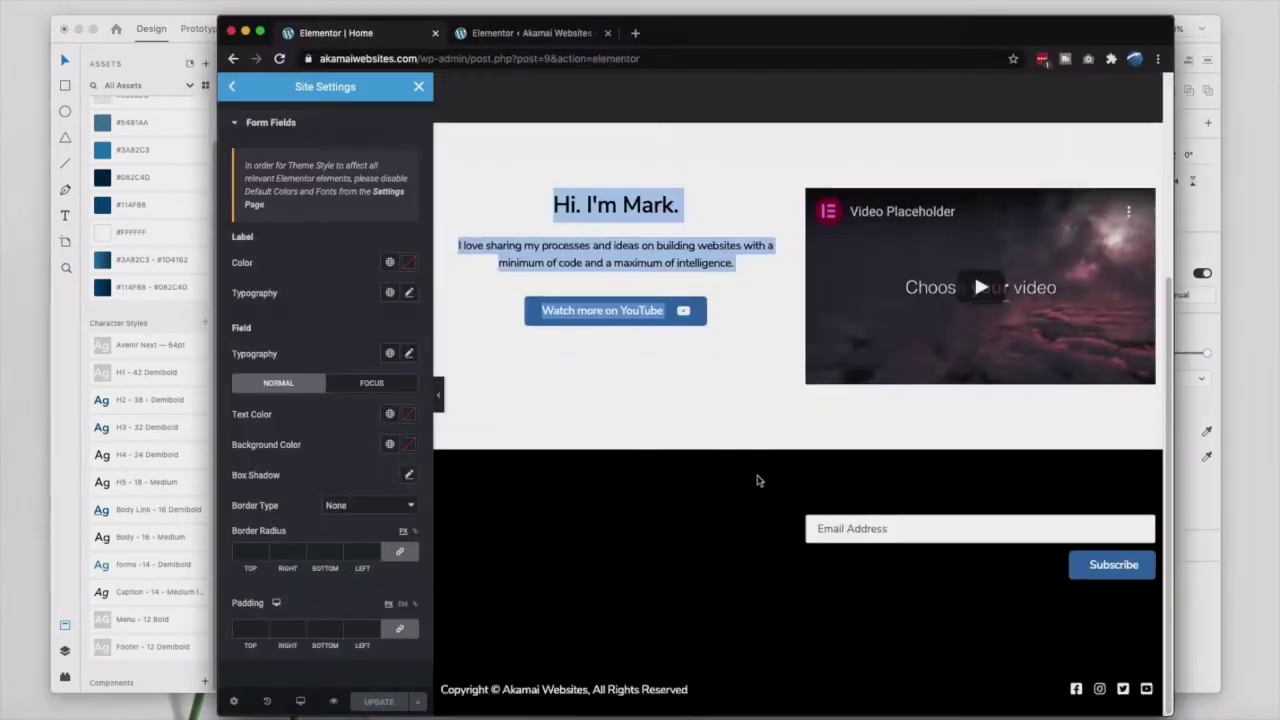
- Set the form field text colour to a global blue and return to Site Settings
left_click(408, 353)
left_click(344, 354)
left_click(390, 413)
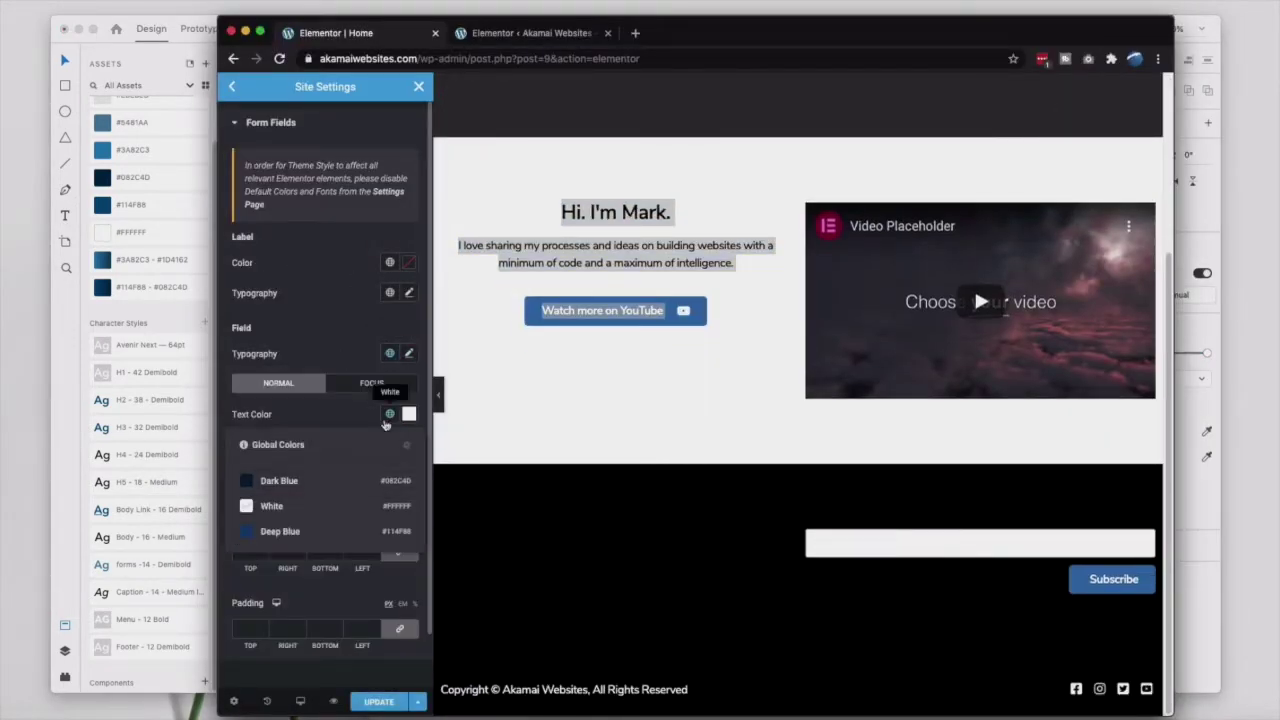
left_click(330, 478)
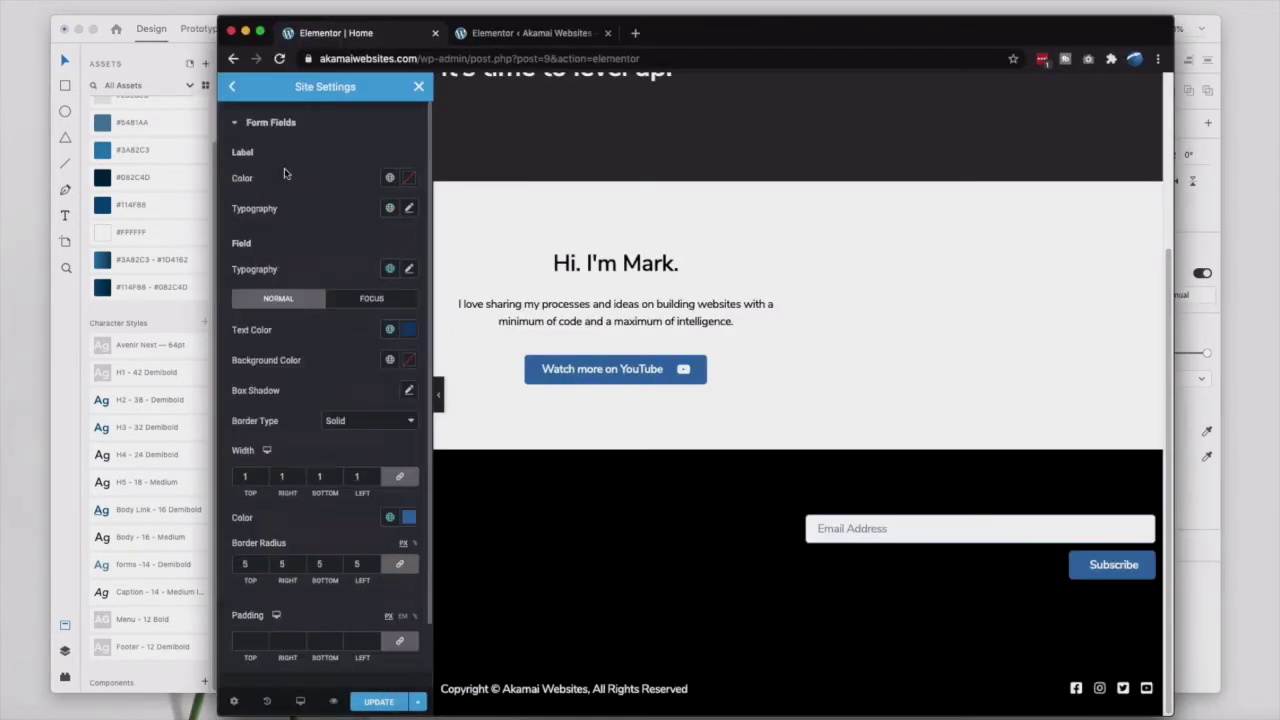
left_click(233, 87)
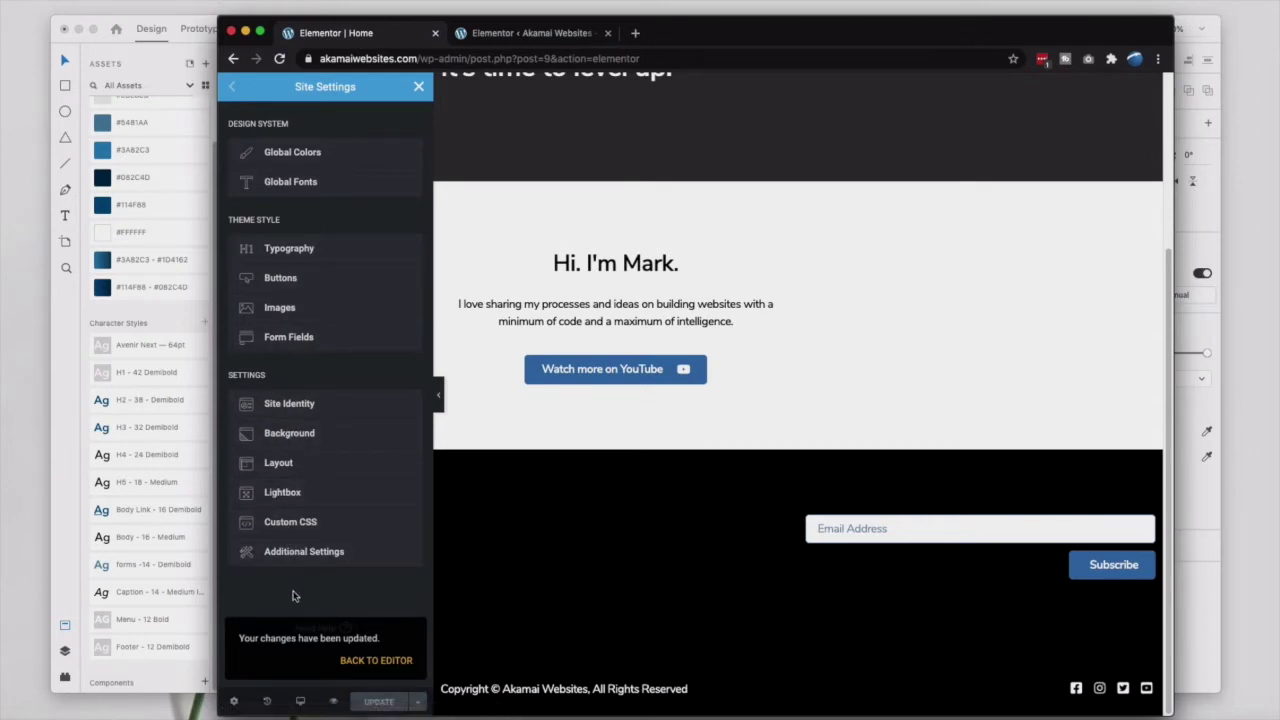
- Close Site Settings and bring up the Adobe XD mockup
left_click(418, 88)
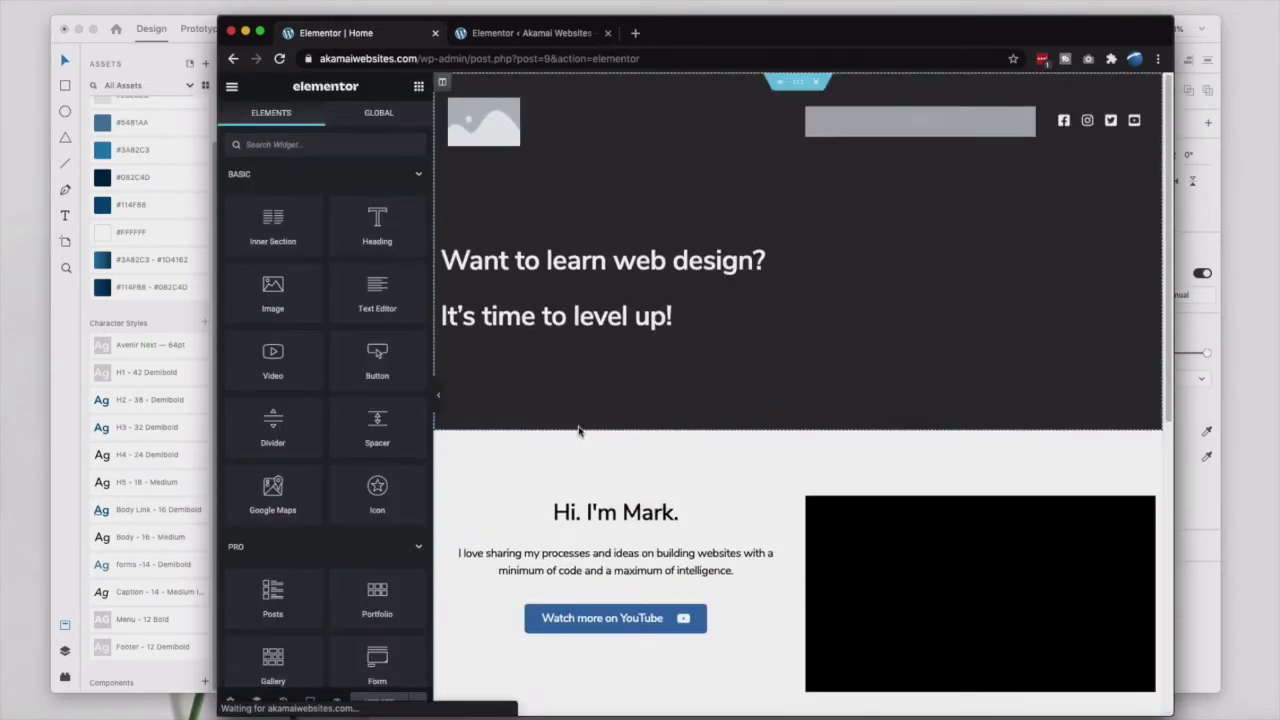
left_click(75, 321)
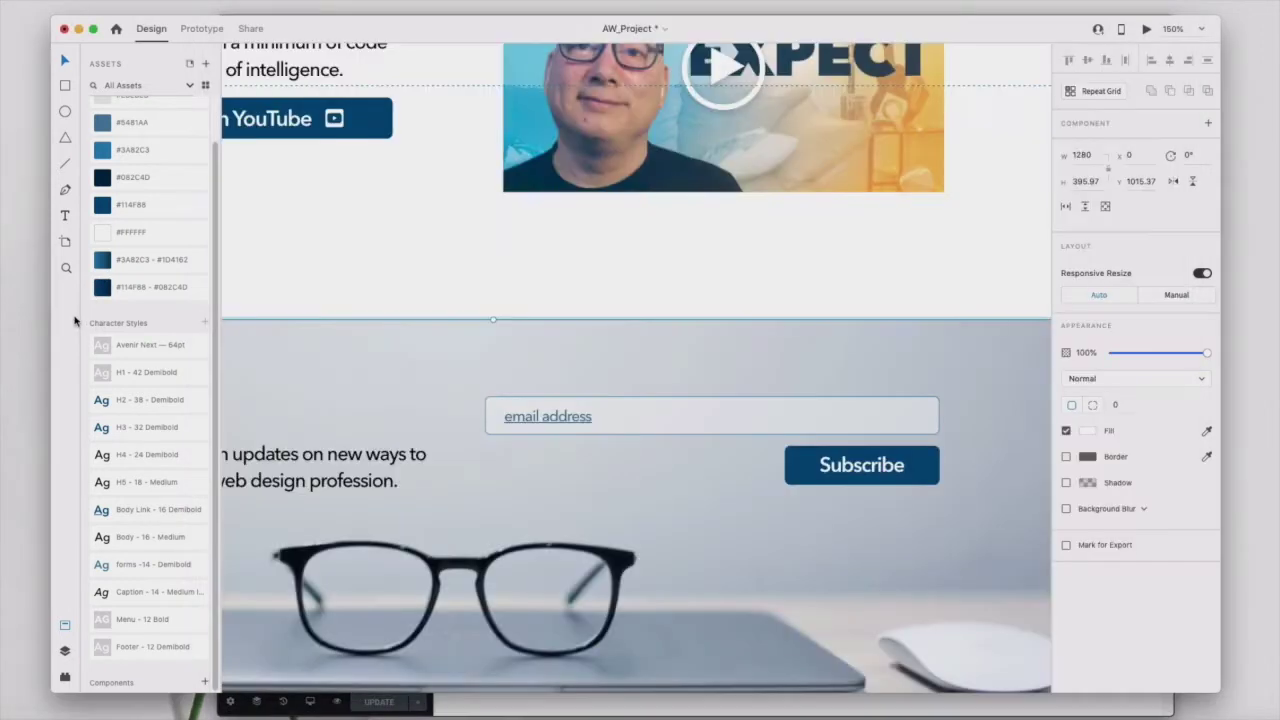
scroll(587, 368, "up", 1)
scroll(587, 368, "down", 5)
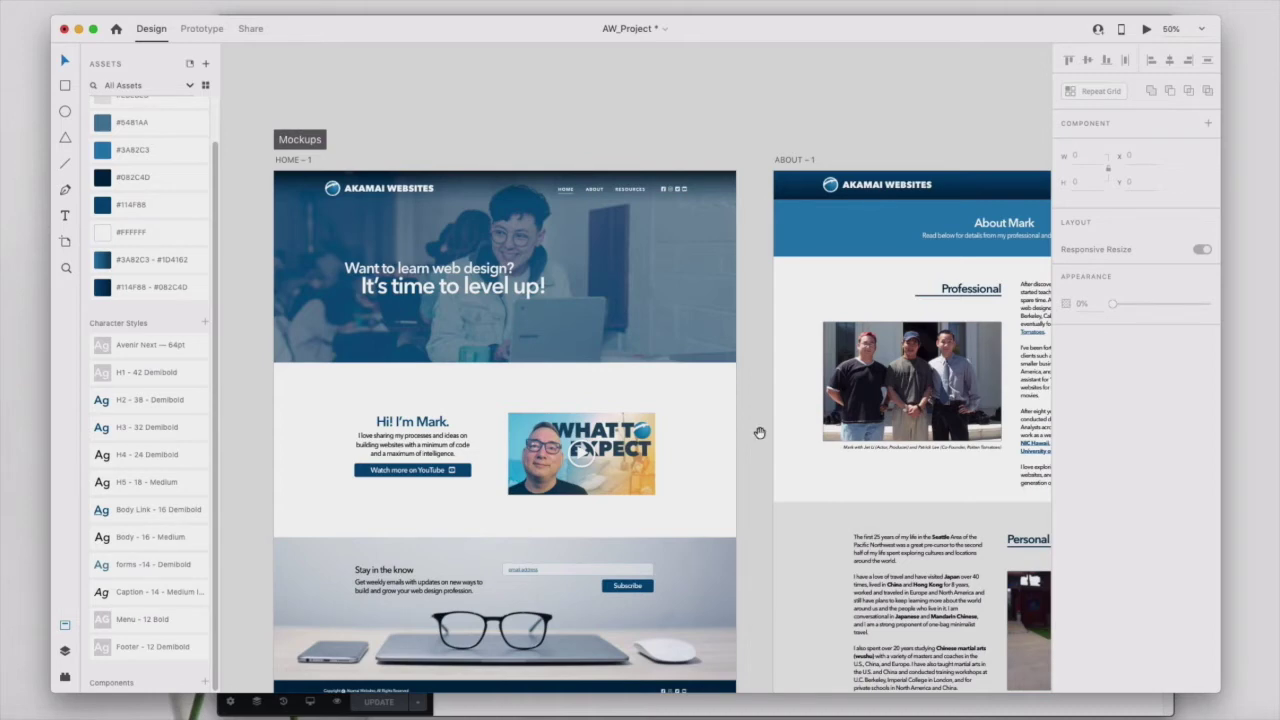
scroll(759, 432, "down", 4)
scroll(669, 260, "up", 3)
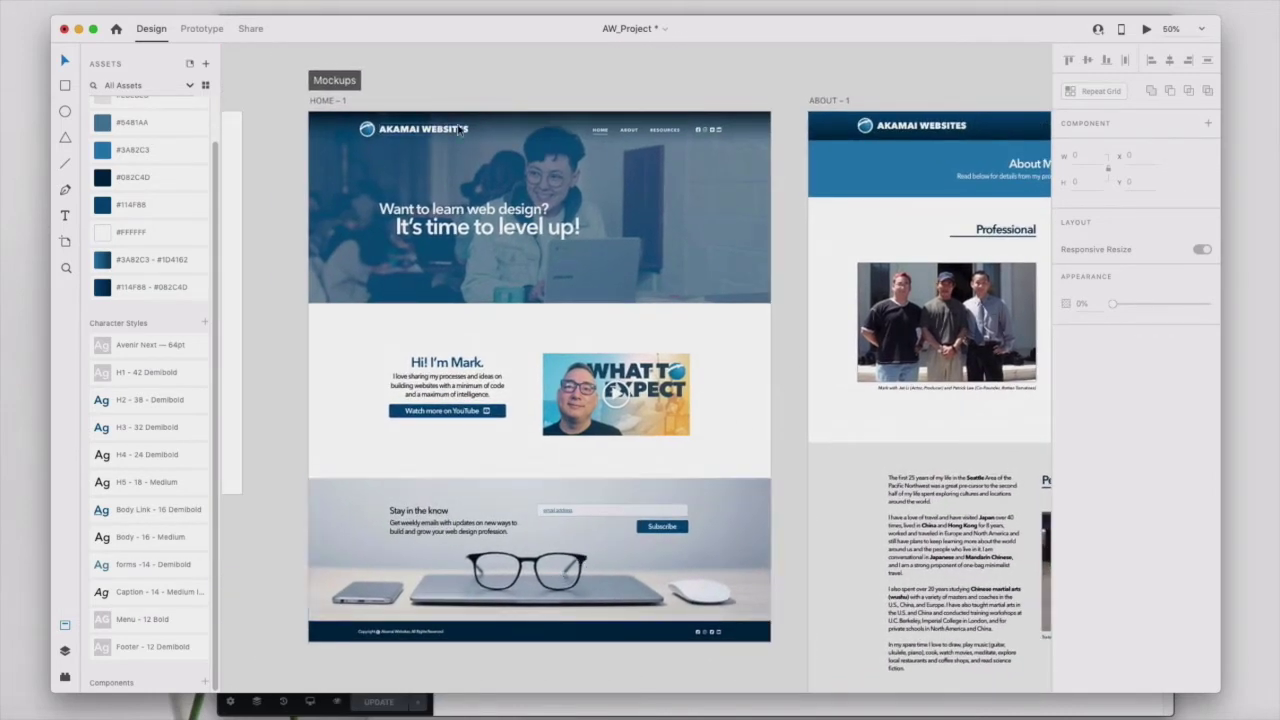
scroll(778, 344, "right", 5)
scroll(414, 280, "down", 10)
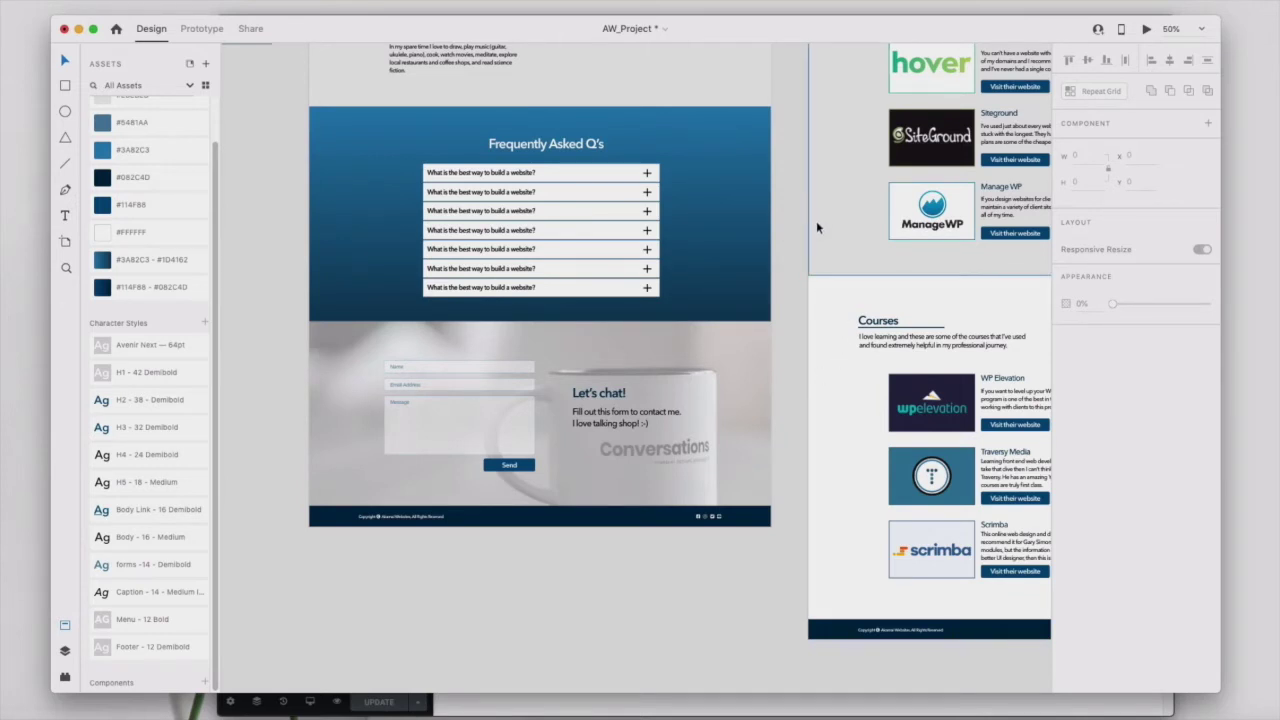
- Pan across the Courses, Software, Services, Professional and Personal sections of the mockup
left_click_drag(871, 214, 677, 134)
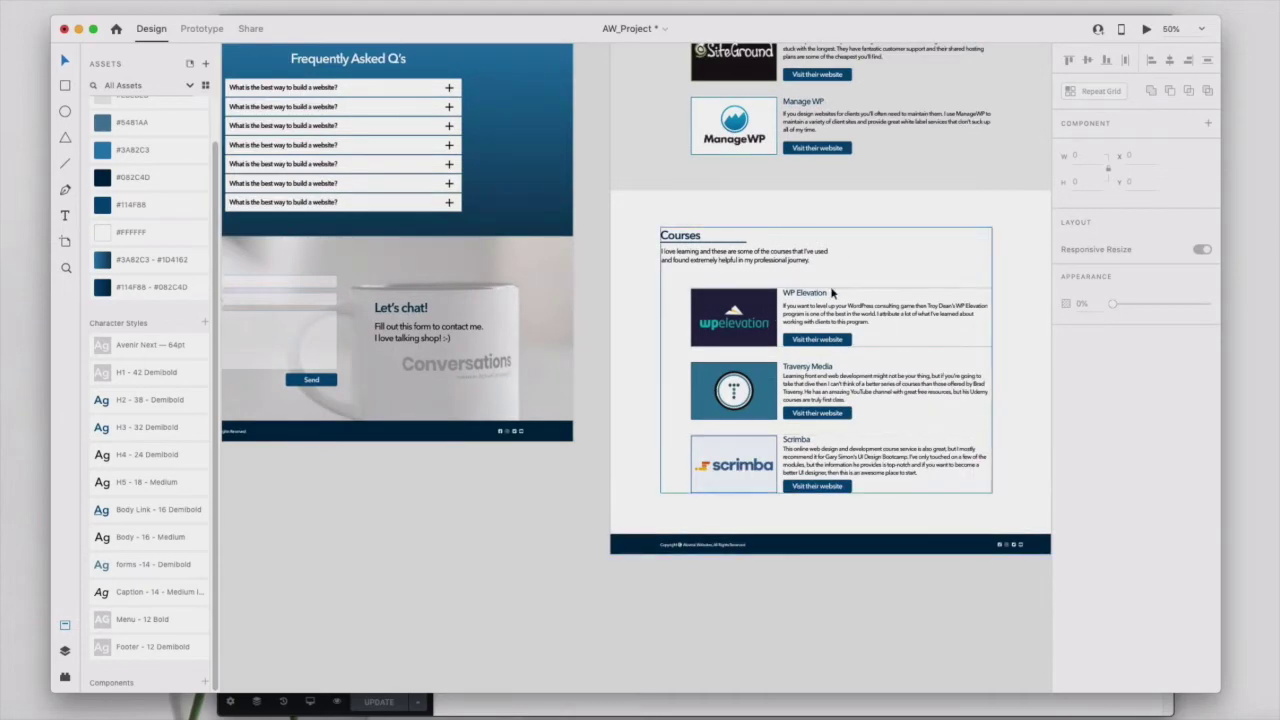
left_click(858, 443)
left_click_drag(871, 211, 850, 435)
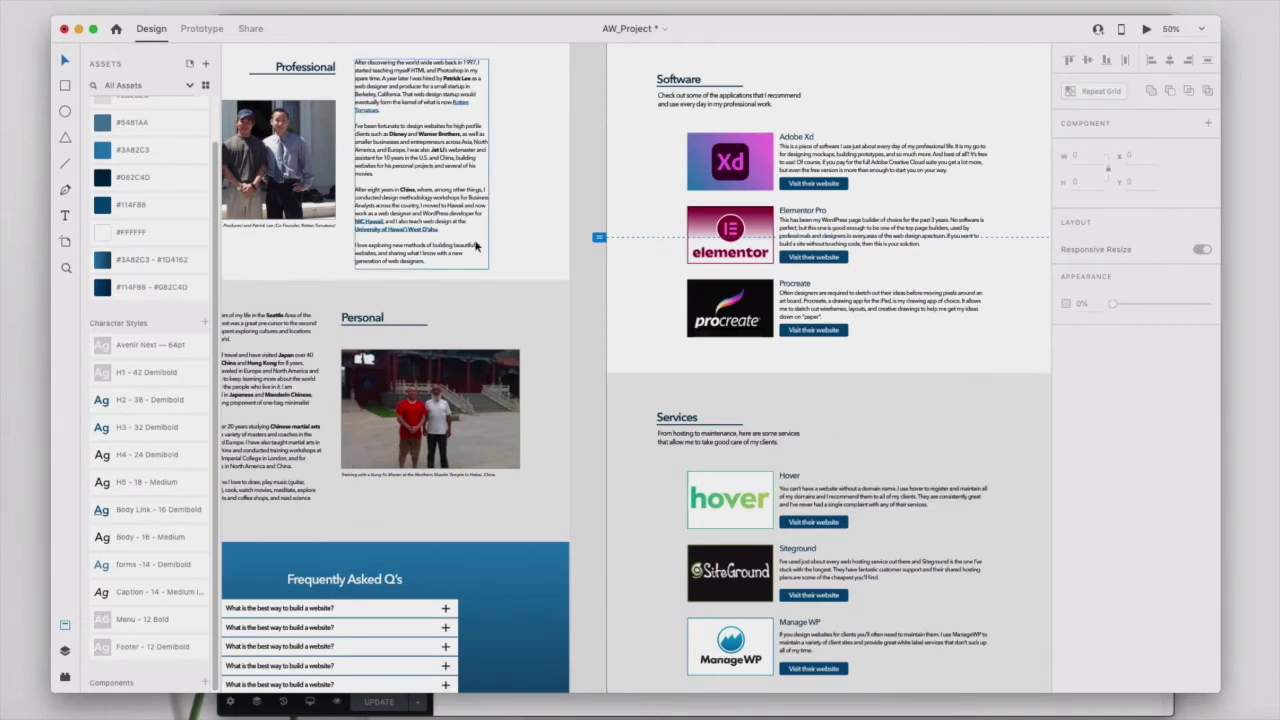
left_click_drag(415, 272, 820, 332)
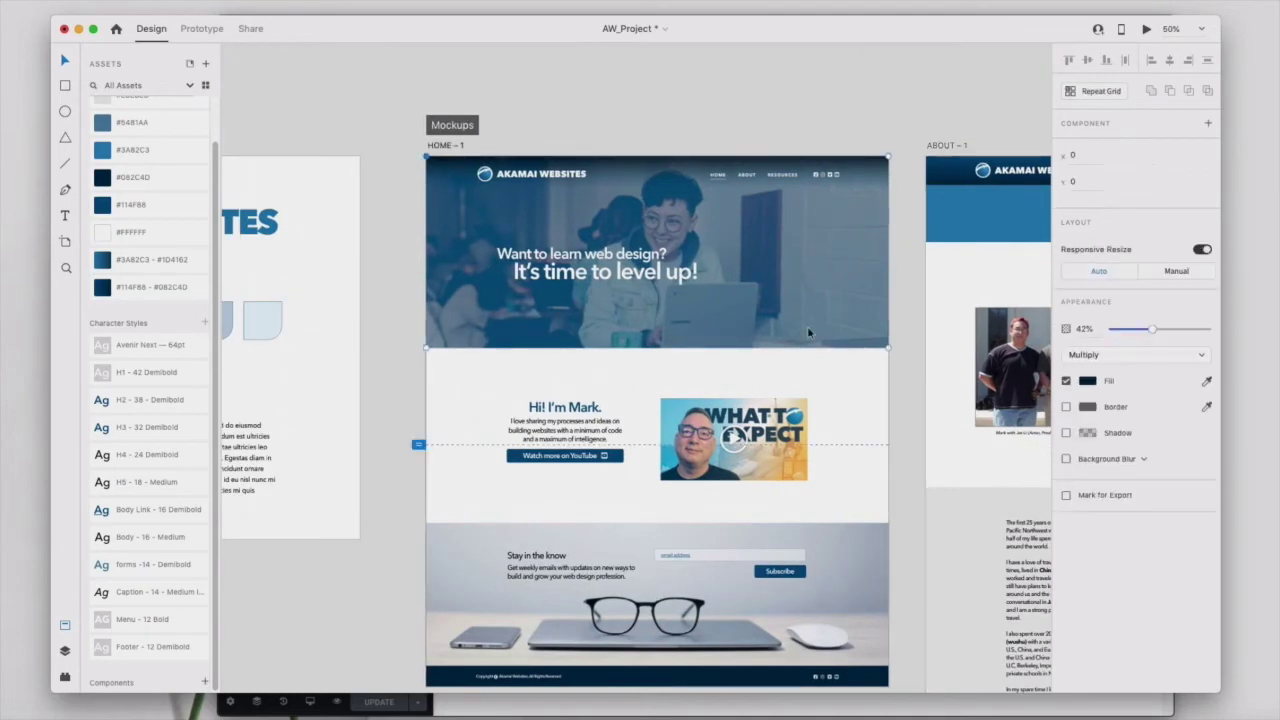
- Show the Layers panel and select the ManageWP and Elementor logo images
key("super+y")
left_click(474, 570)
scroll(700, 400, "right", 5)
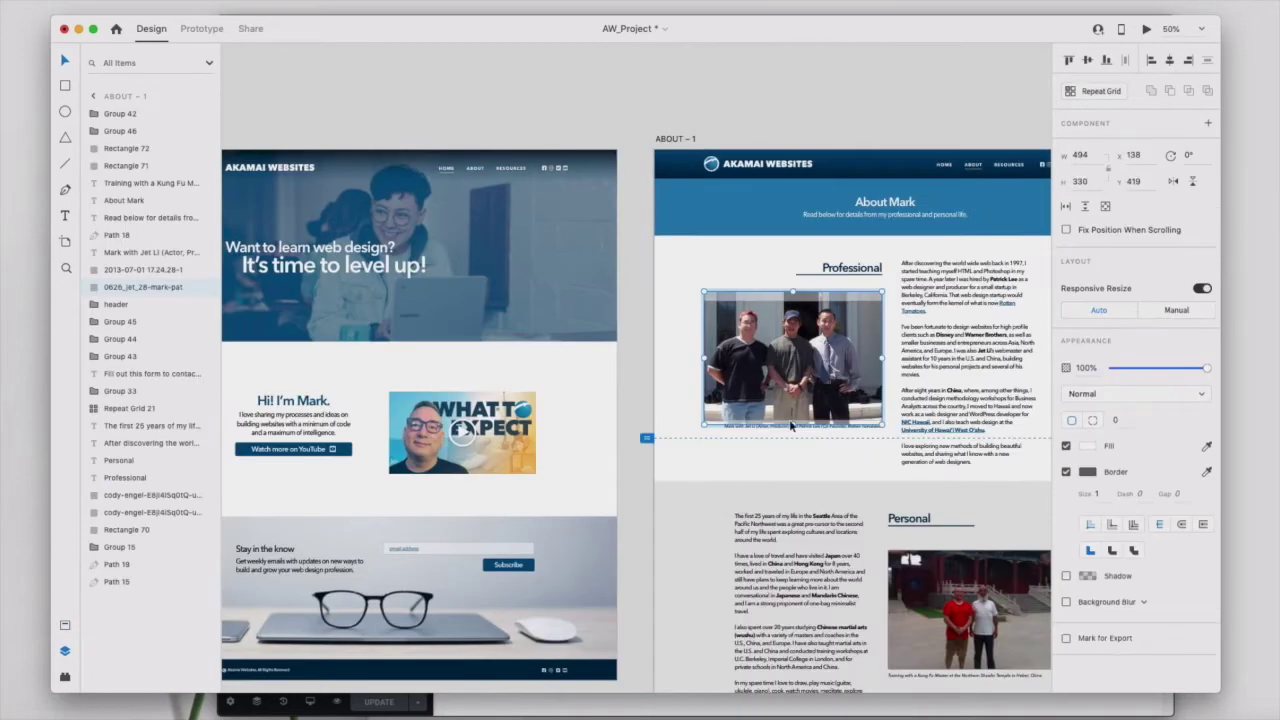
scroll(700, 400, "down", 10)
scroll(1052, 524, "right", 5)
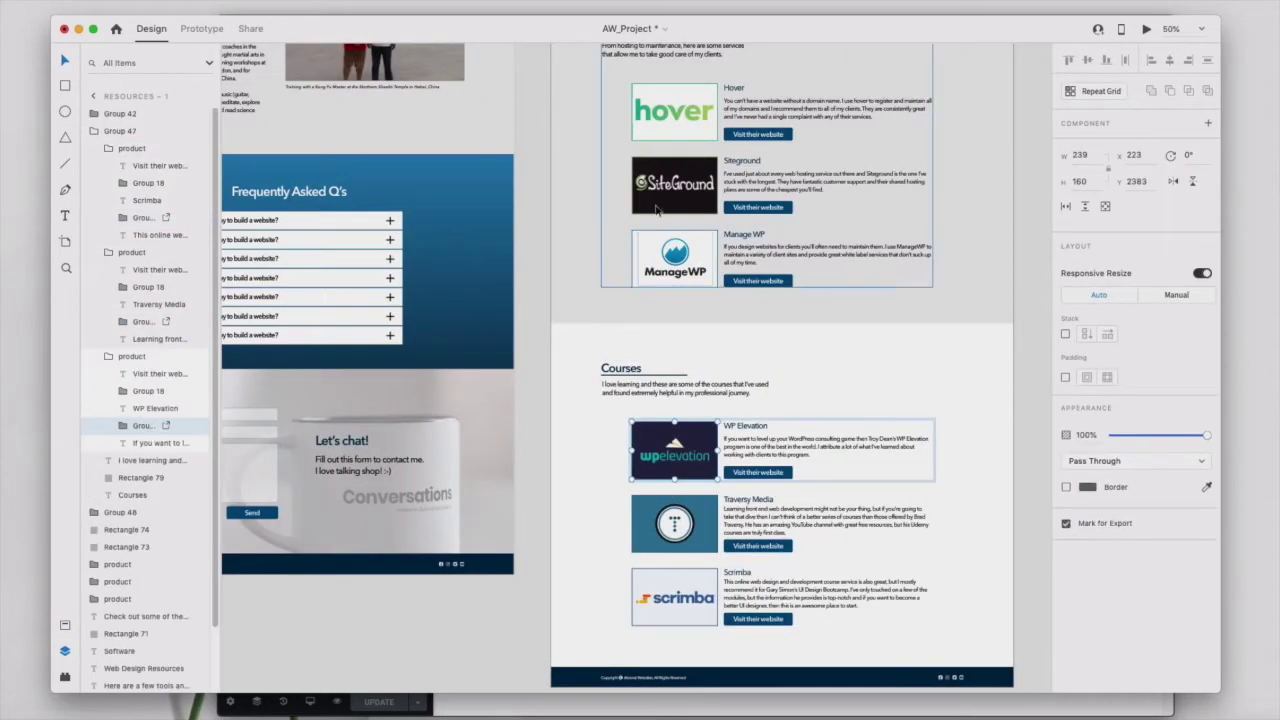
left_click(148, 507)
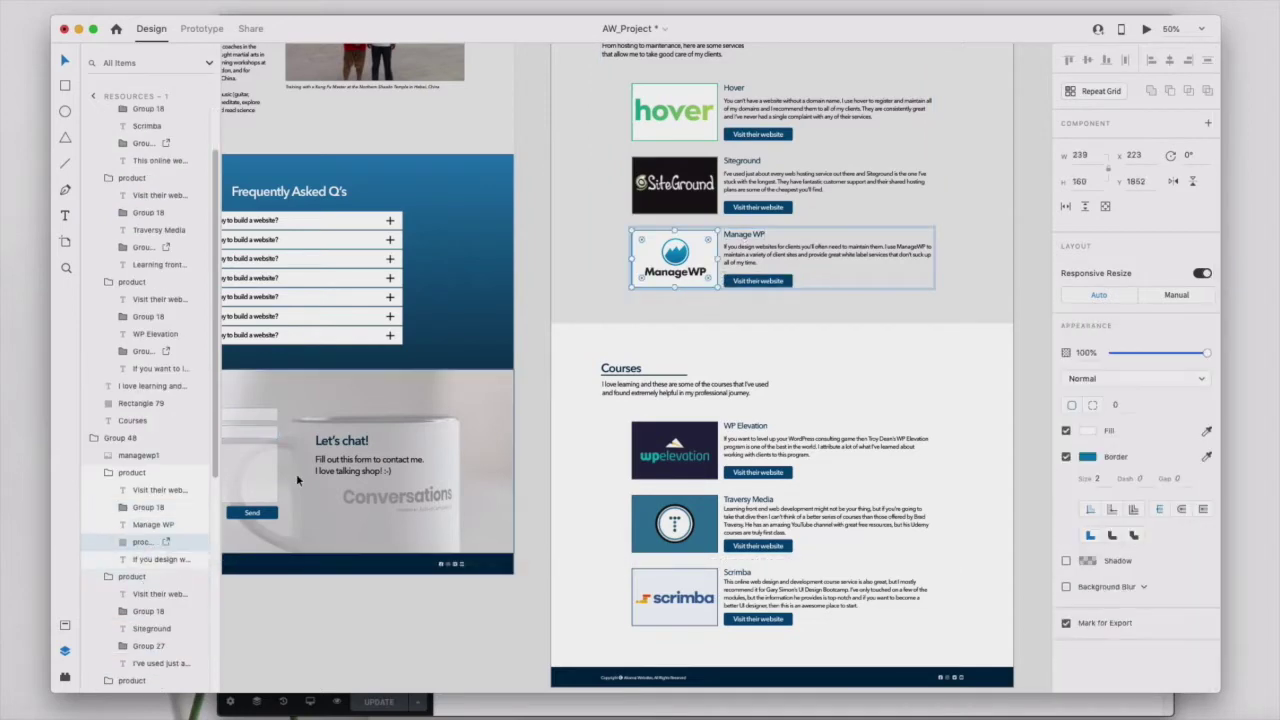
scroll(143, 600, "down", 2)
left_click(143, 636)
scroll(714, 444, "up", 5)
scroll(714, 444, "up", 2)
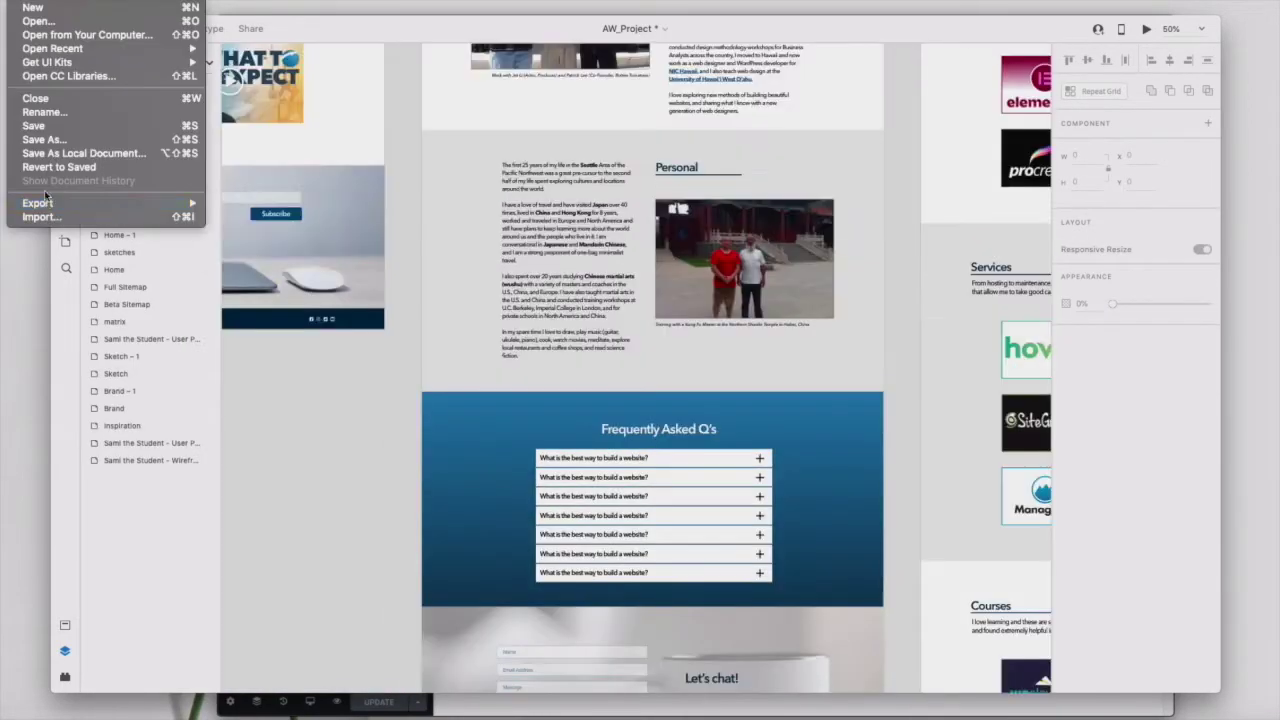
- Export the selected images as PNG files into a new Web folder
left_click(44, 190)
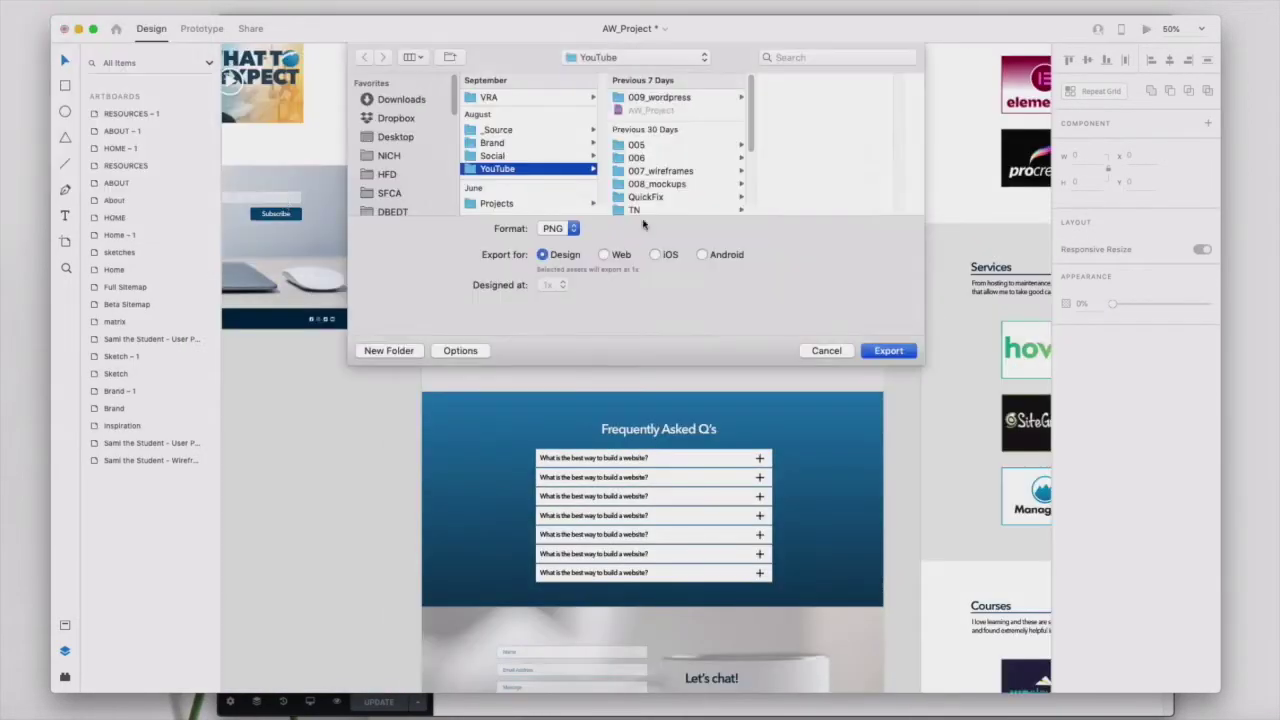
scroll(405, 150, "down", 2)
left_click(389, 350)
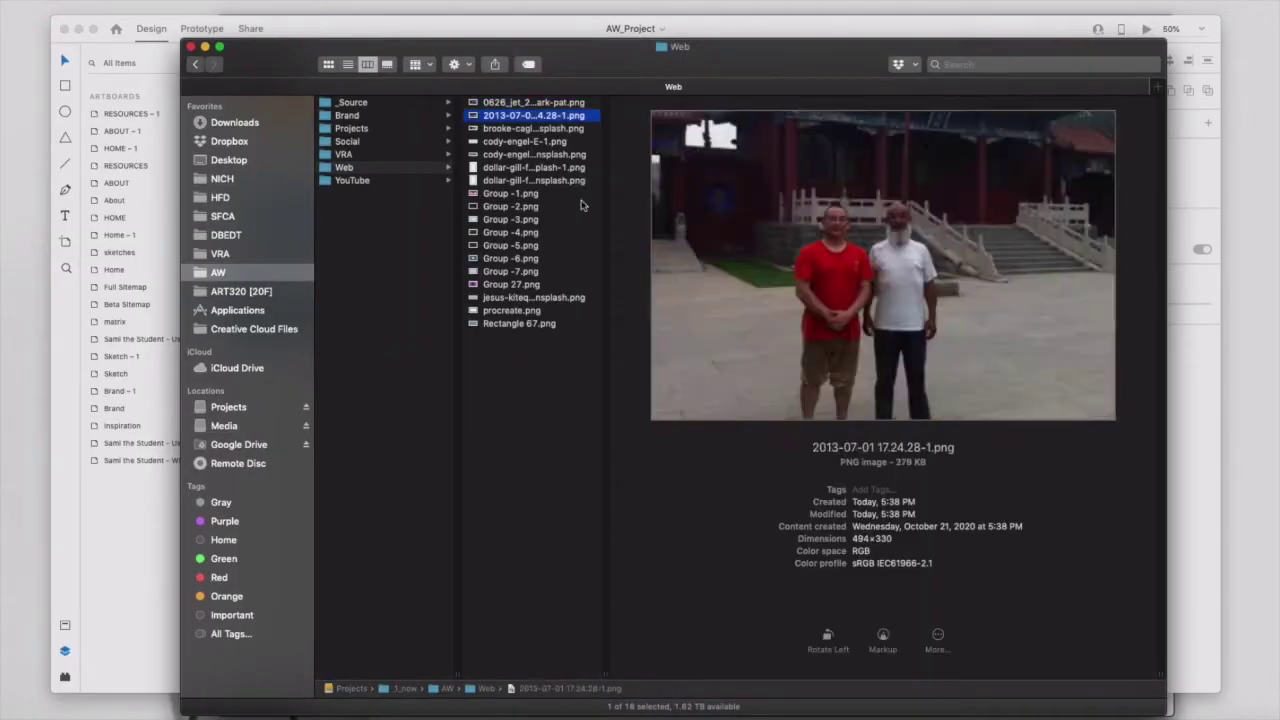
key("Down")
key("Down")
key("Down")
key("Down")
key("Down")
key("Down")
key("Down")
key("Down")
key("Down")
key("Down")
key("Down")
key("Down")
key("Down")
key("Down")
key("Down")
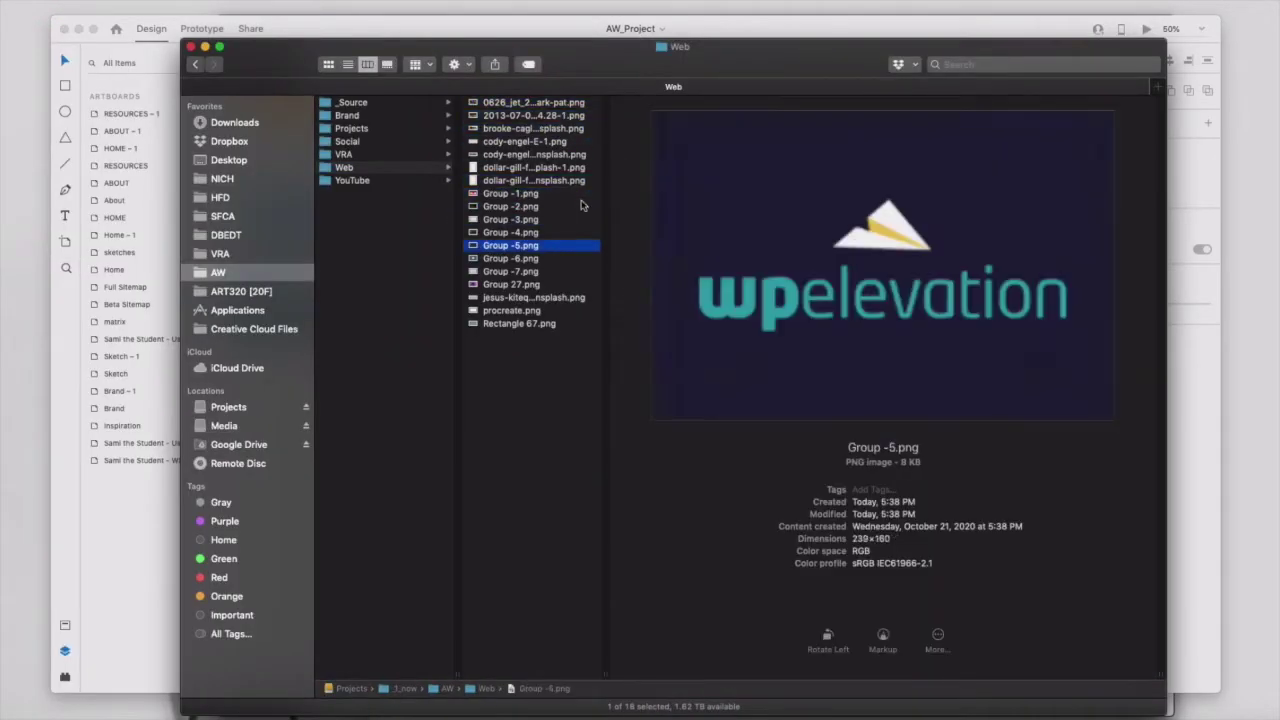
- Rename the group photo and the temple photo, the latter to 'akamaiwebsites-hero'
key("Up")
key("Up")
key("Up")
key("Up")
key("Up")
key("Up")
key("Up")
key("Up")
key("Up")
key("Up")
key("Up")
key("Up")
key("Up")
key("Up")
key("Up")
key("Up")
key("Return")
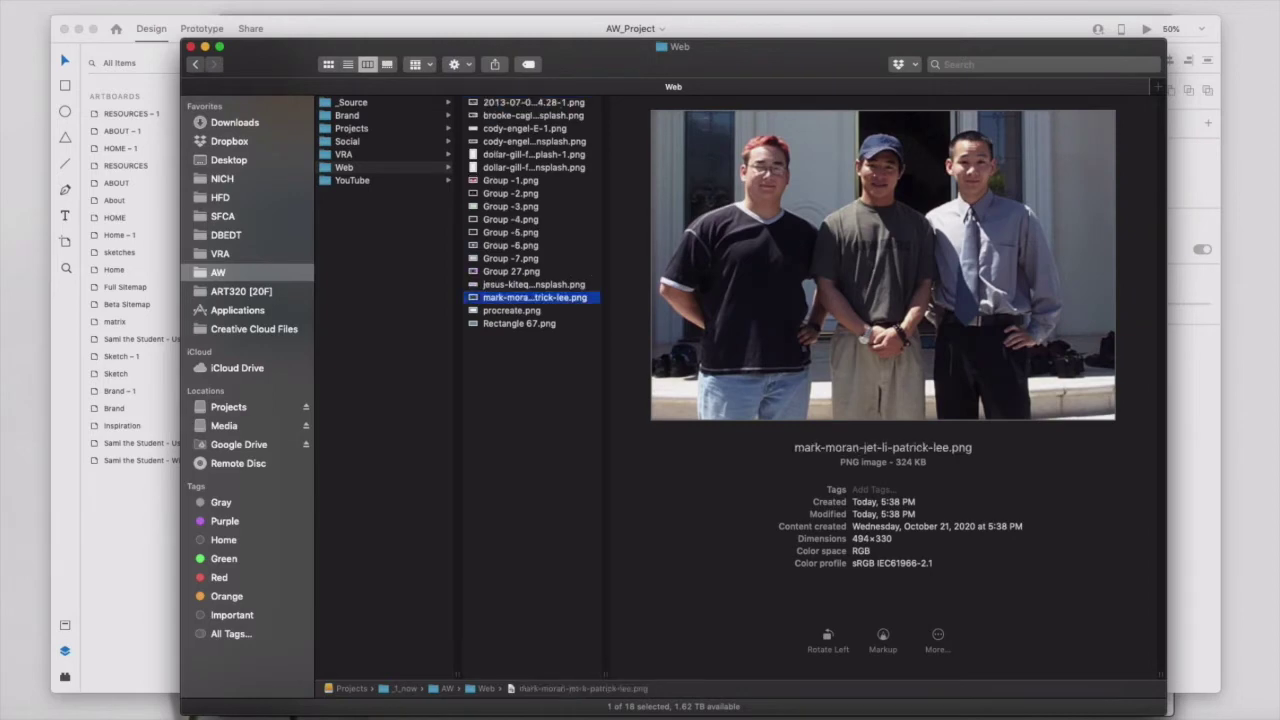
left_click(535, 102)
key("Return")
type("mark-moran-temple")
key("Return")
type("akamaiwebsites-hero")
key("Return")
- Rename the mug photo 'akamai-websites-mug' and the next images 'elementor' and 'hover'
left_click(545, 128)
key("Return")
type("akamai-websites-mu.pn")
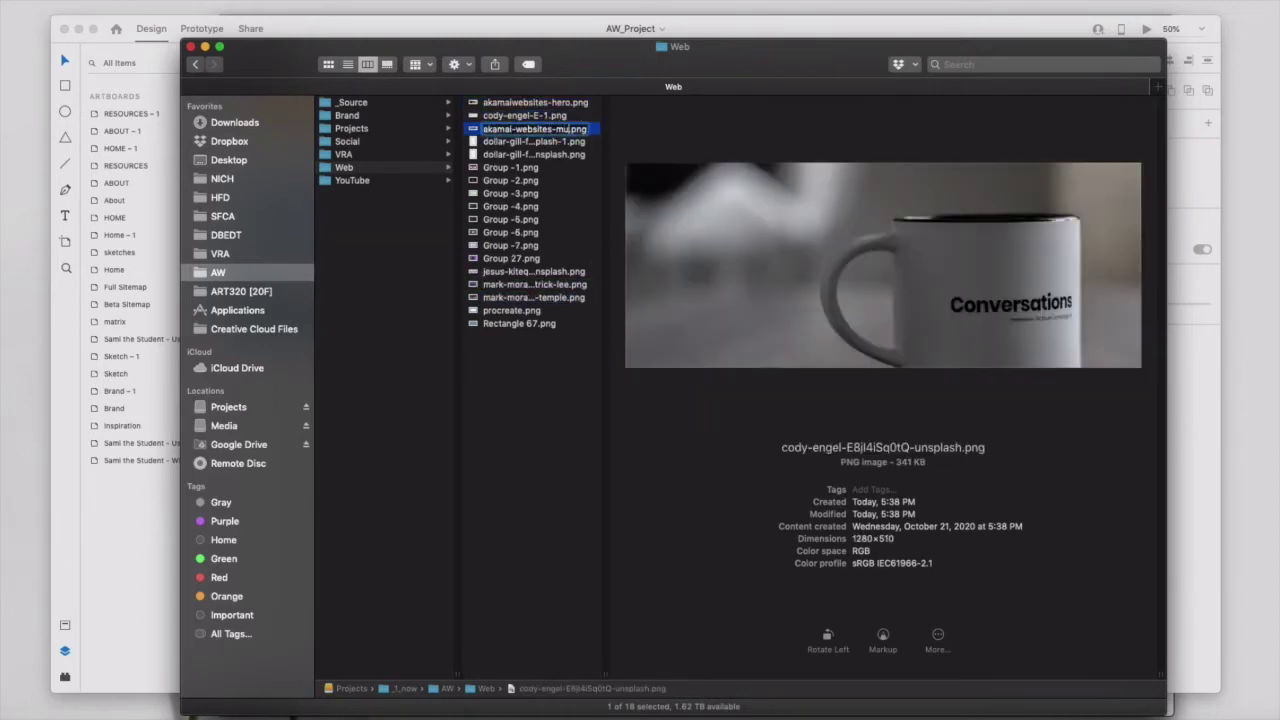
type("g")
key("Return")
key("Down")
key("Down")
key("Down")
key("Down")
key("Return")
type("elementor")
key("Return")
key("Down")
key("Down")
- Rename the remaining images 'akaiwebsites-newsletterbg', 'traversy', 'scrimba', 'wpelevation' and 'siteground'
key("Return")
type("hover")
key("Return")
key("Down")
key("Return")
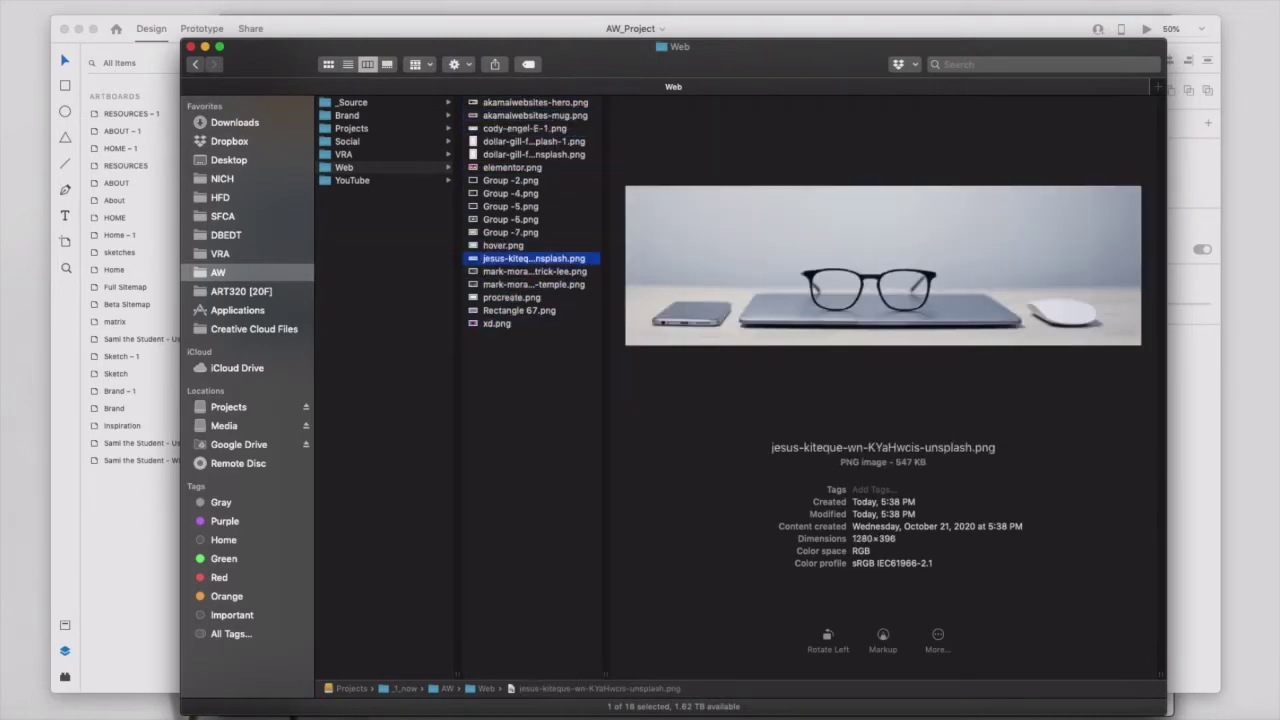
type("akaiwebsites-newsletterbg")
key("Return")
key("Down")
key("Down")
key("Down")
key("Down")
key("Down")
key("Down")
key("Down")
key("Down")
key("Return")
type("traversy")
key("Return")
key("Up")
key("Up")
key("Up")
key("Up")
key("Up")
key("Up")
key("Return")
type("scrimba")
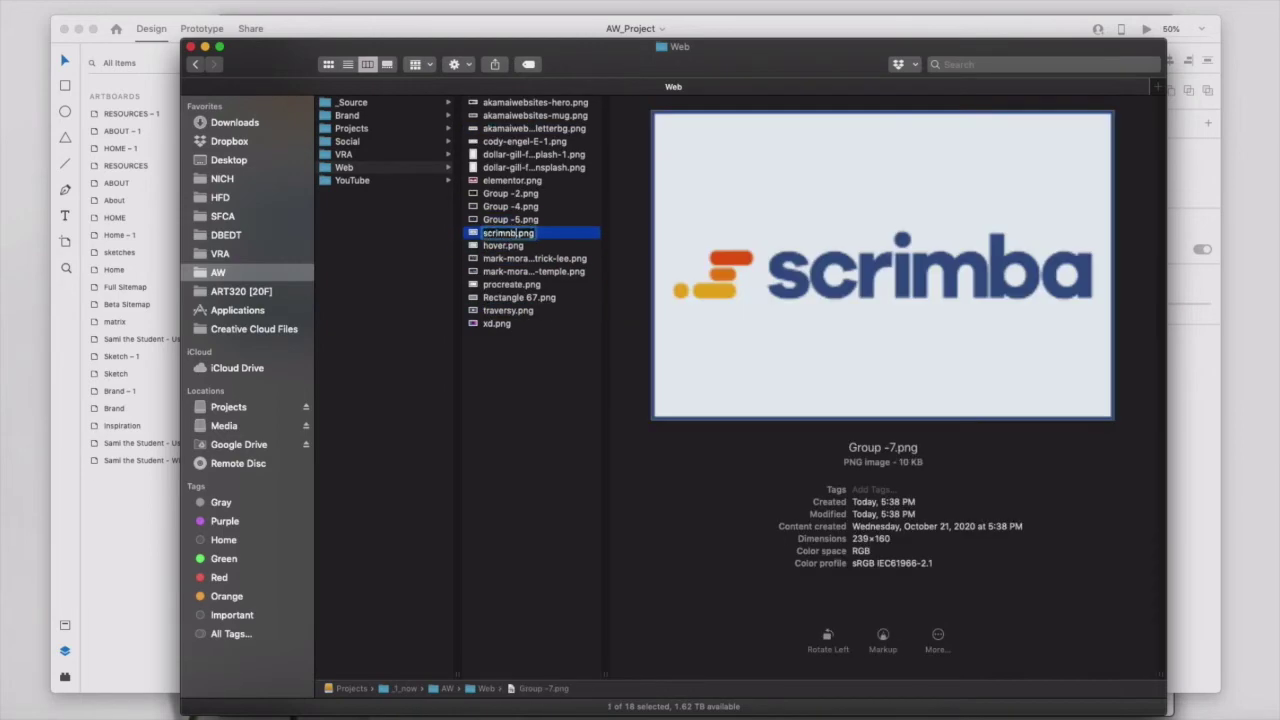
key("Return")
key("Up")
key("Up")
key("Up")
key("Up")
key("Up")
key("Up")
key("Return")
type("wpelevation")
key("Return")
key("Up")
key("Up")
key("Up")
key("Up")
key("Up")
key("Up")
key("Up")
key("Up")
key("Return")
type("siteground")
key("Return")
- Select the leftover procreate image, then the Procreate card group in the XD mockup
left_click(533, 196)
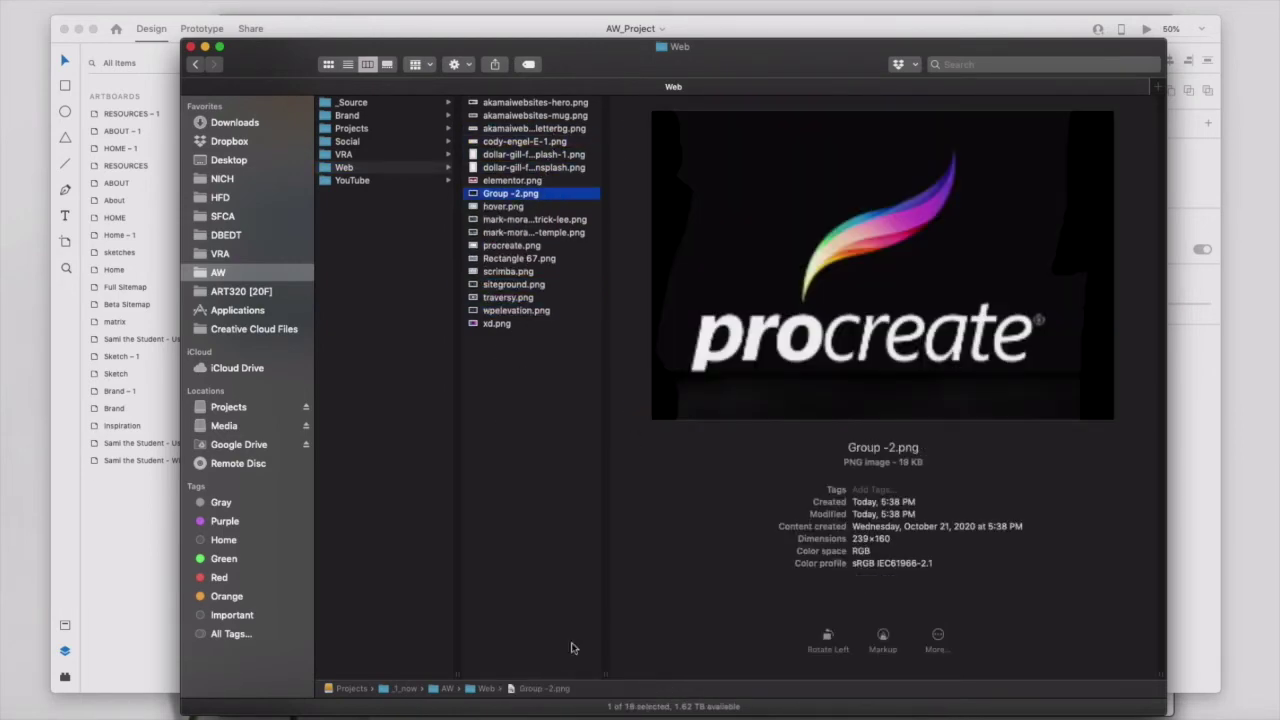
key("super+Tab")
left_click(134, 468)
left_click(40, 2)
- Export the Procreate card as procreate.png, replacing the existing file
left_click(240, 205)
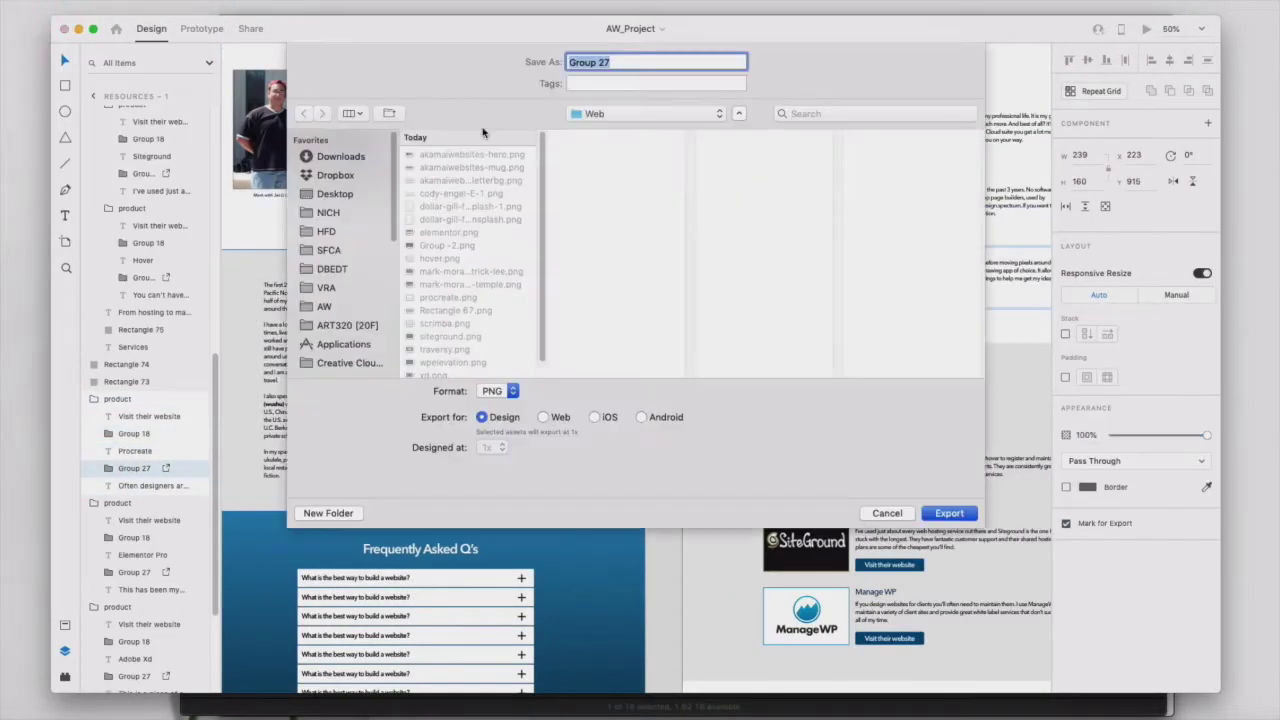
type("procreate")
key("Return")
left_click(737, 126)
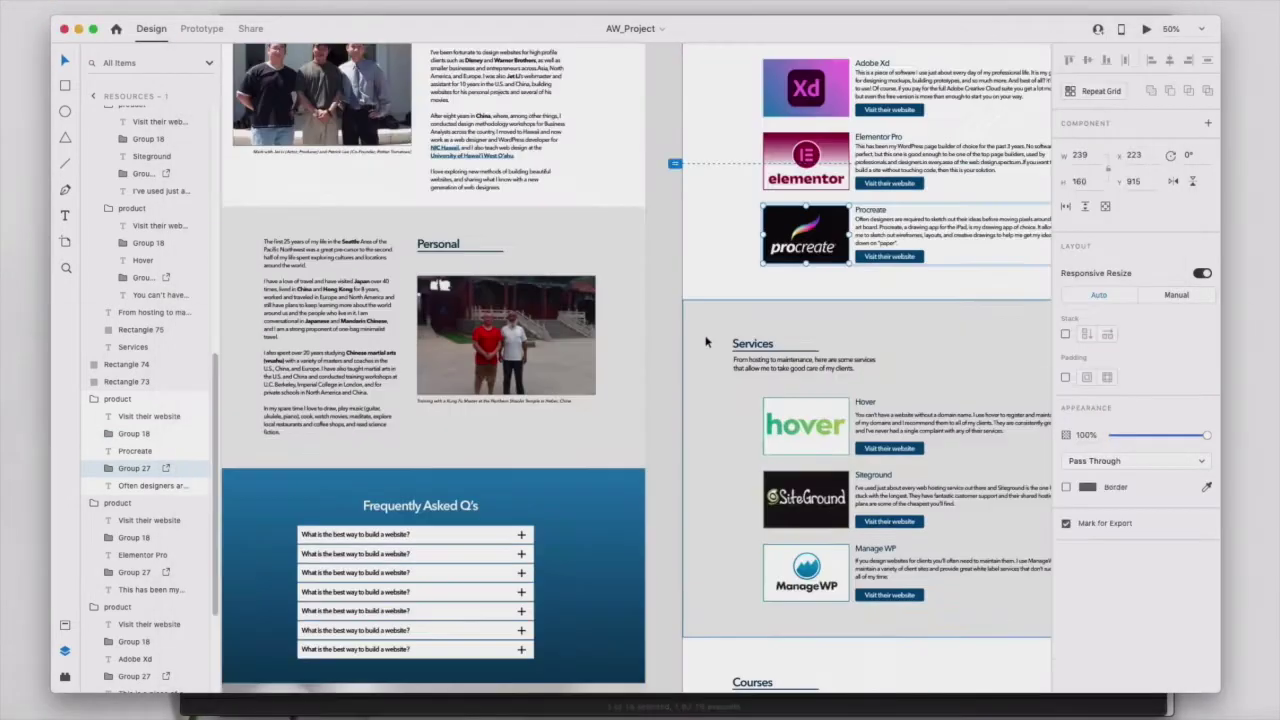
key("super+3")
double_click(509, 257)
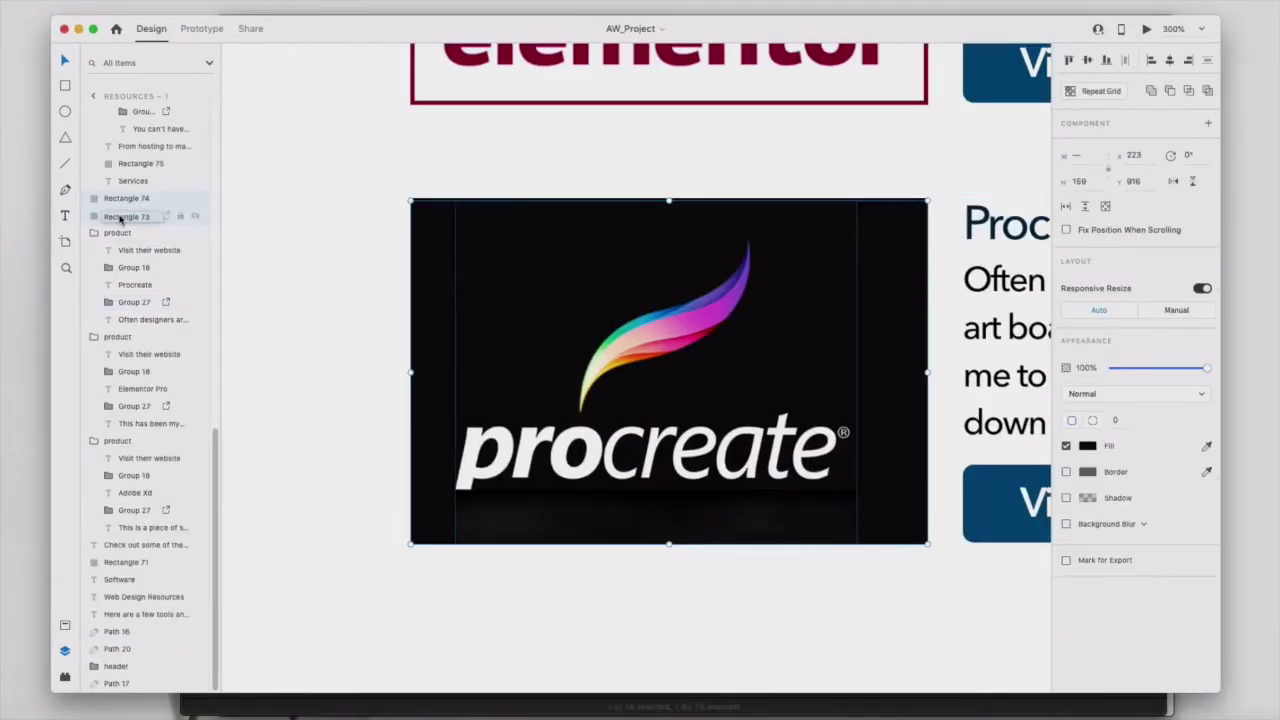
left_click(40, 2)
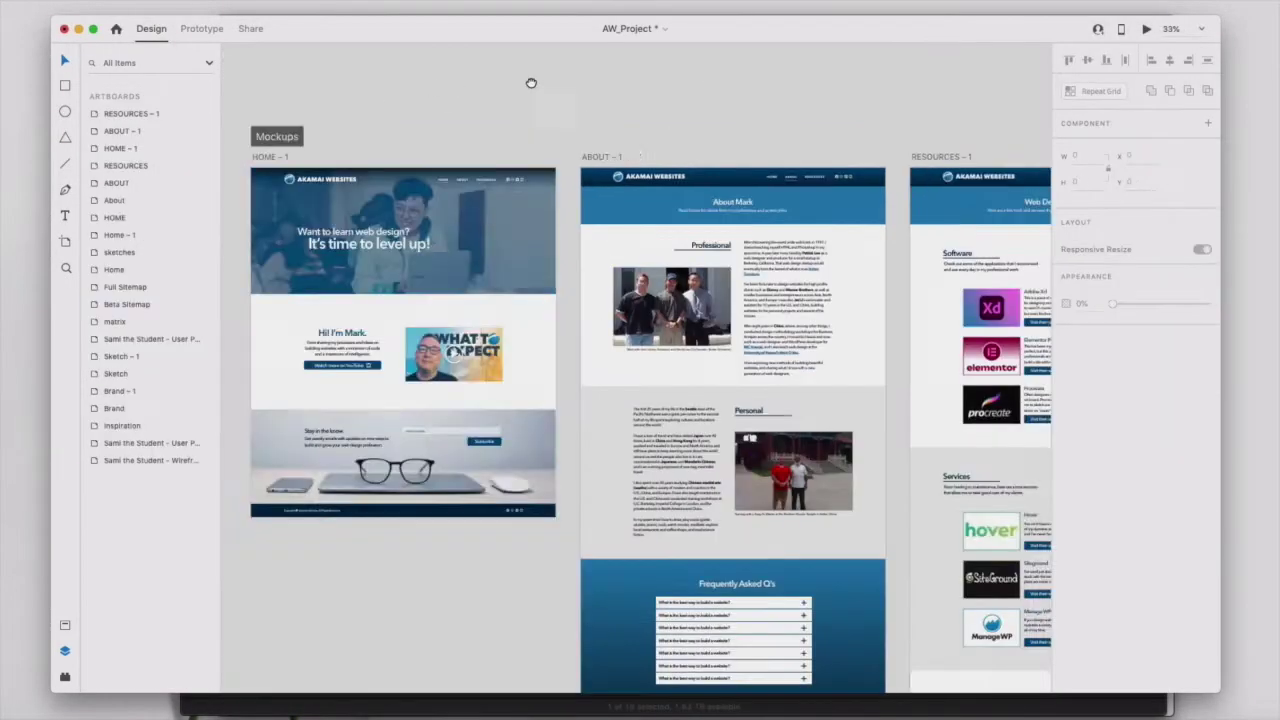
- Group the HOME – 1 header's logo mark and wordmark into one layer
key("super+1")
left_click(416, 222)
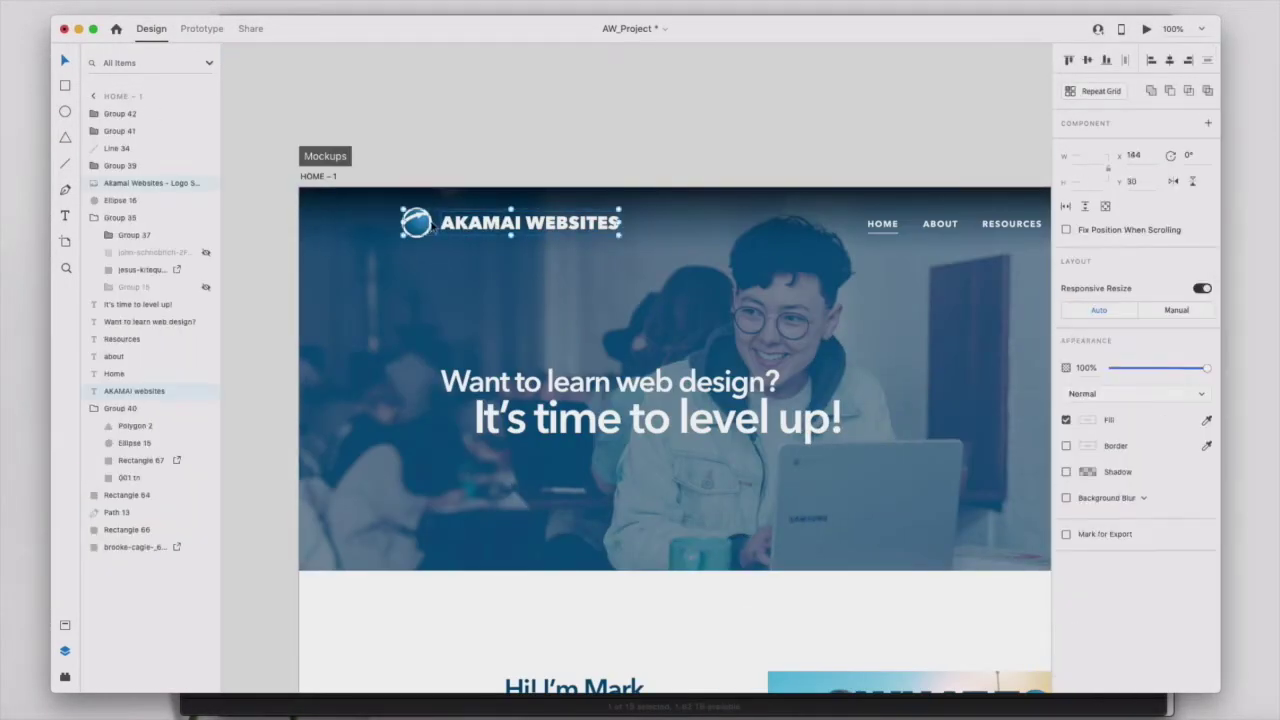
left_click(124, 221, "shift")
key("super+g")
double_click(117, 183)
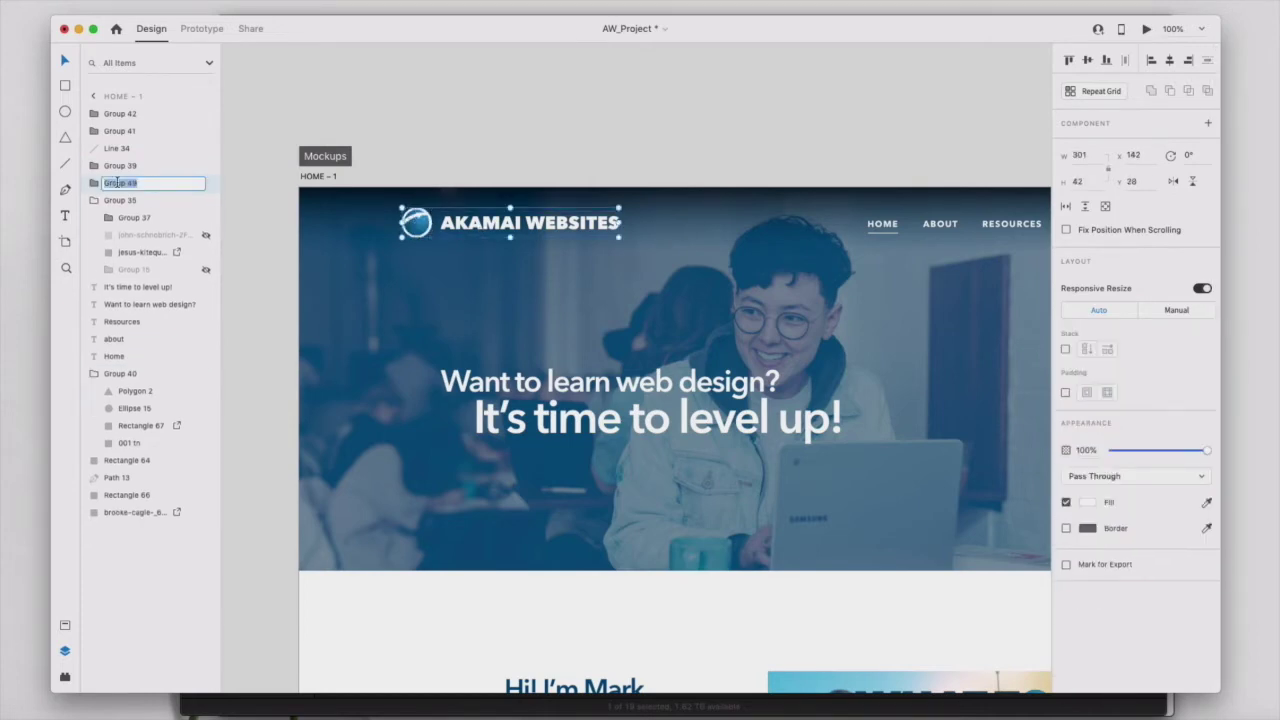
left_click(44, 2)
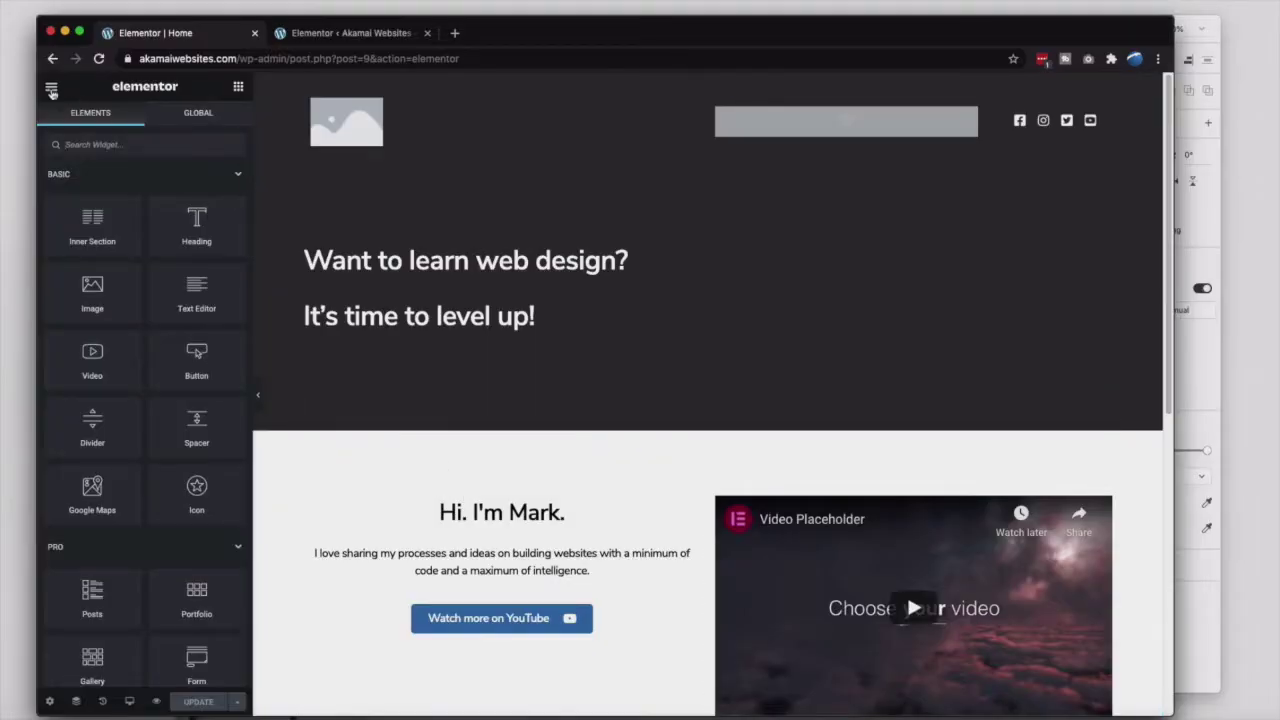
- Leave Elementor for the WordPress Media Library and open the first image's details
left_click(51, 89)
left_click(114, 340)
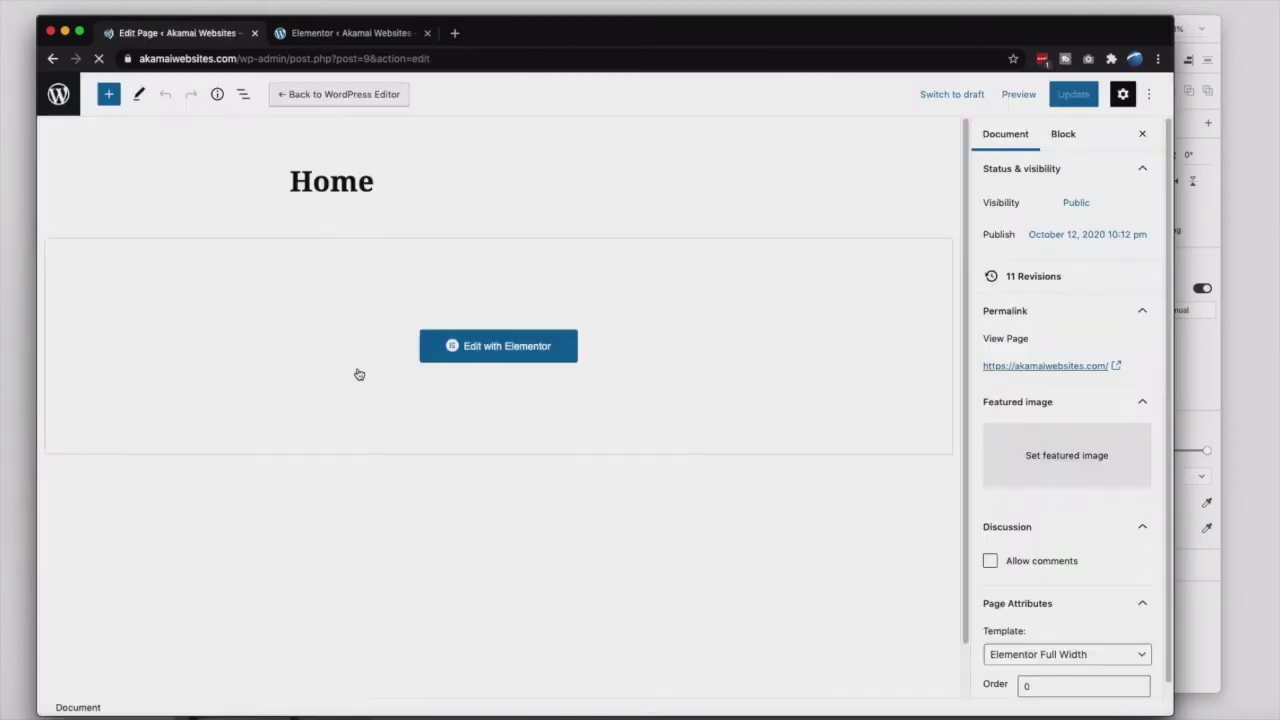
left_click(57, 95)
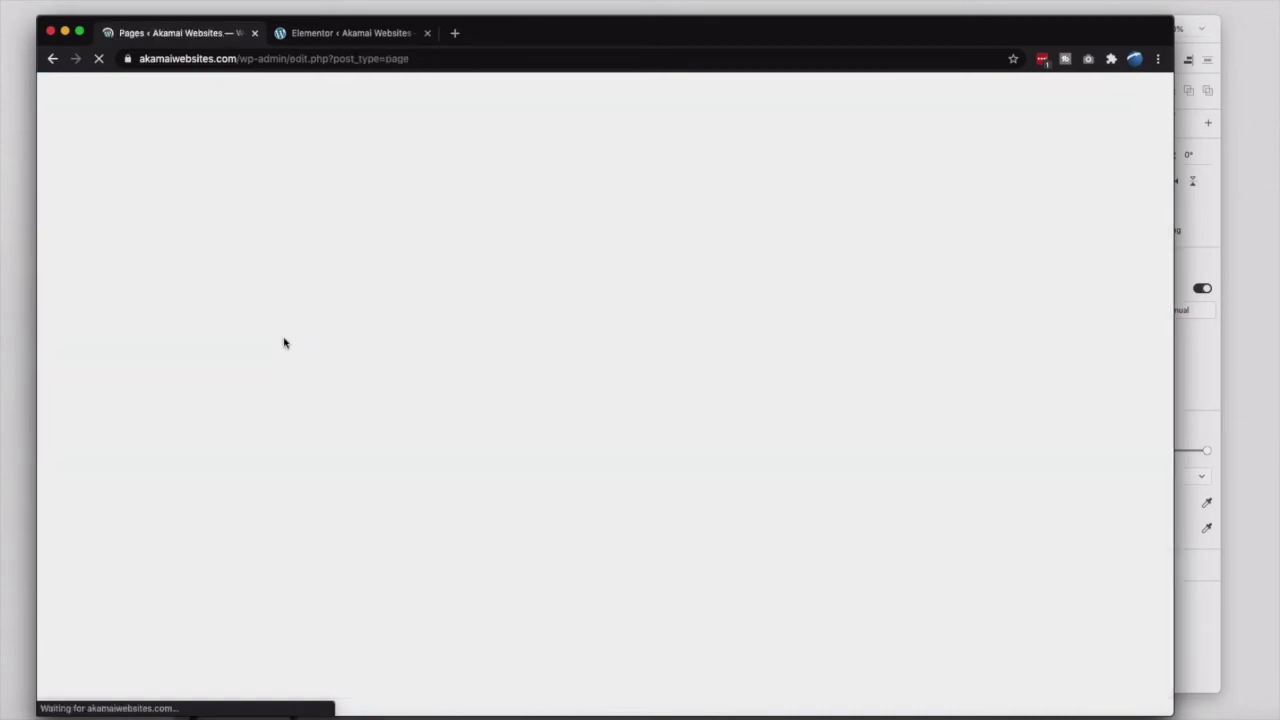
left_click(76, 173)
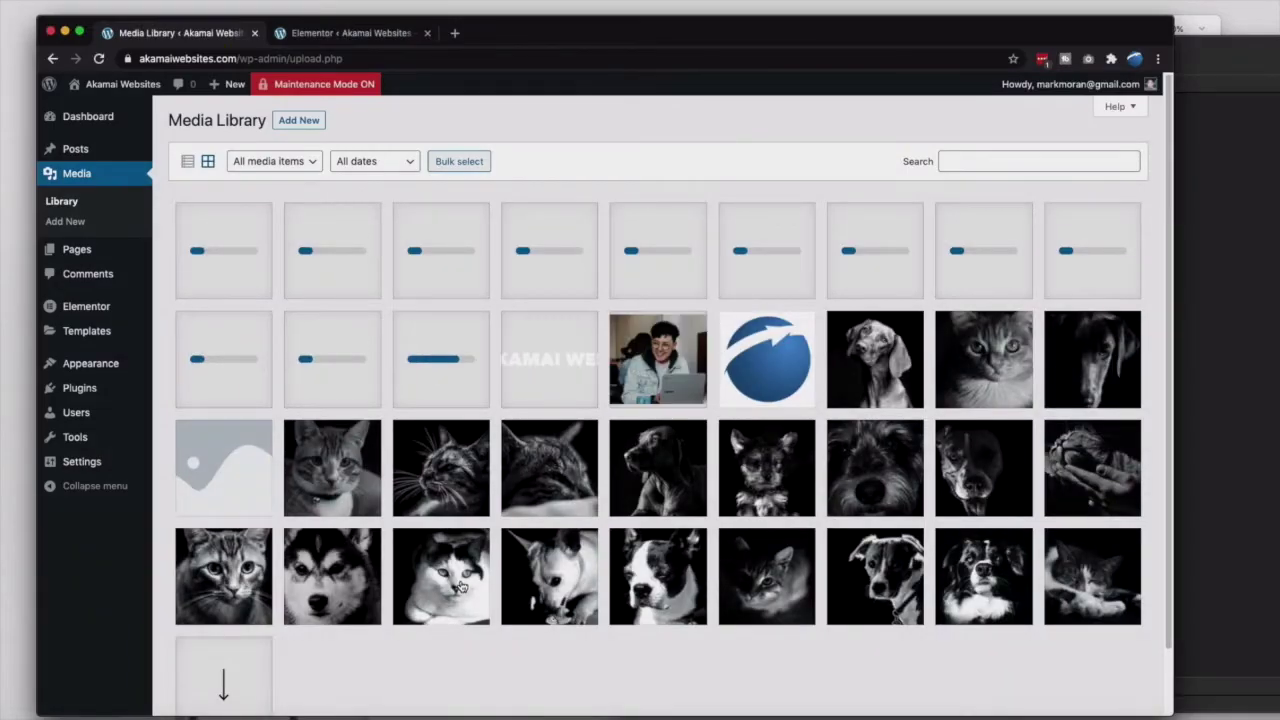
left_click(657, 359)
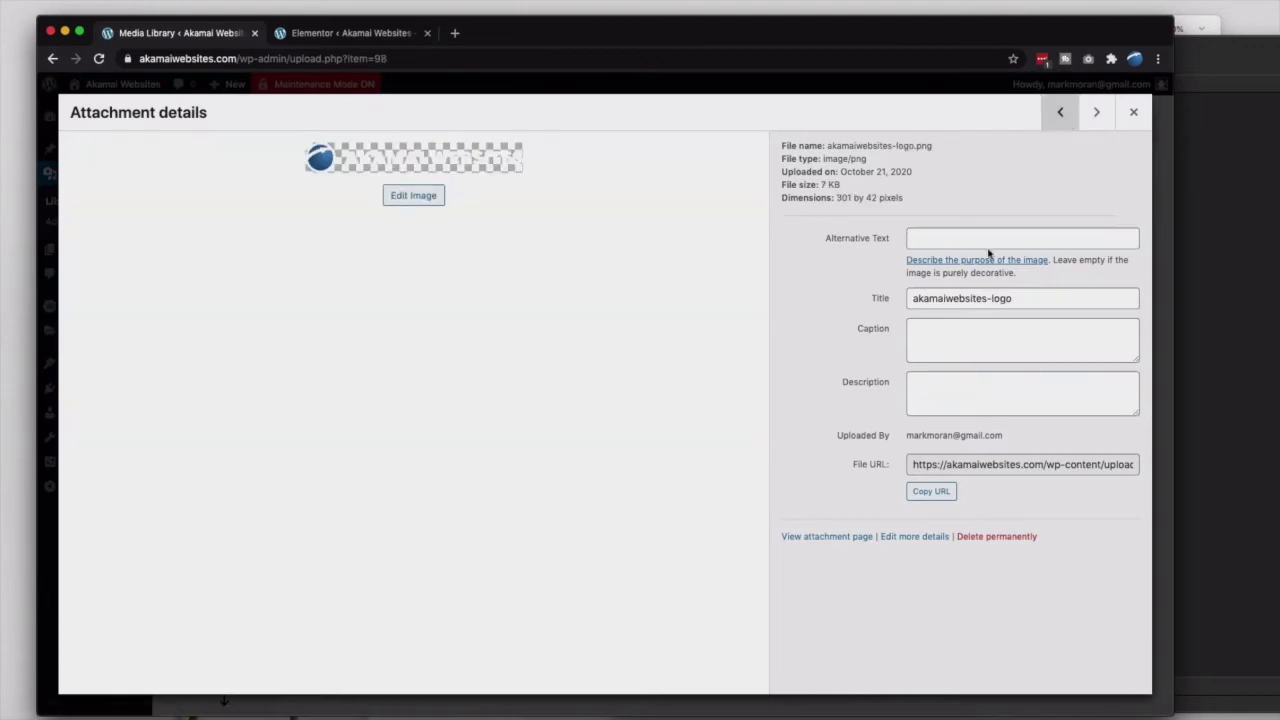
- Add alt text 'akamaiwebsites logo', 'akamaiwebsites newsletter bg', 'elementor' and 'hover logo' to those images
left_click(988, 238)
type("akamaiwebsites logo")
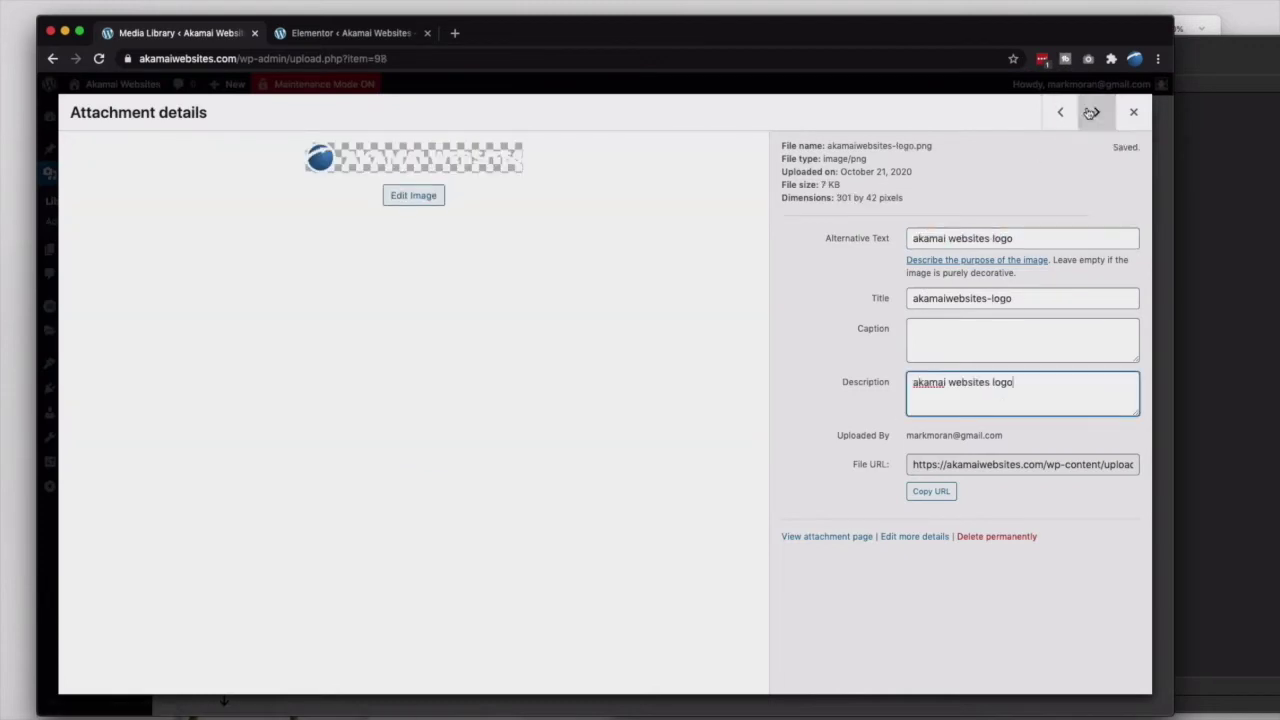
left_click(1096, 112)
left_click(1096, 112)
type("akamaiwebsites newsletter bg")
left_click(1096, 112)
left_click(977, 391)
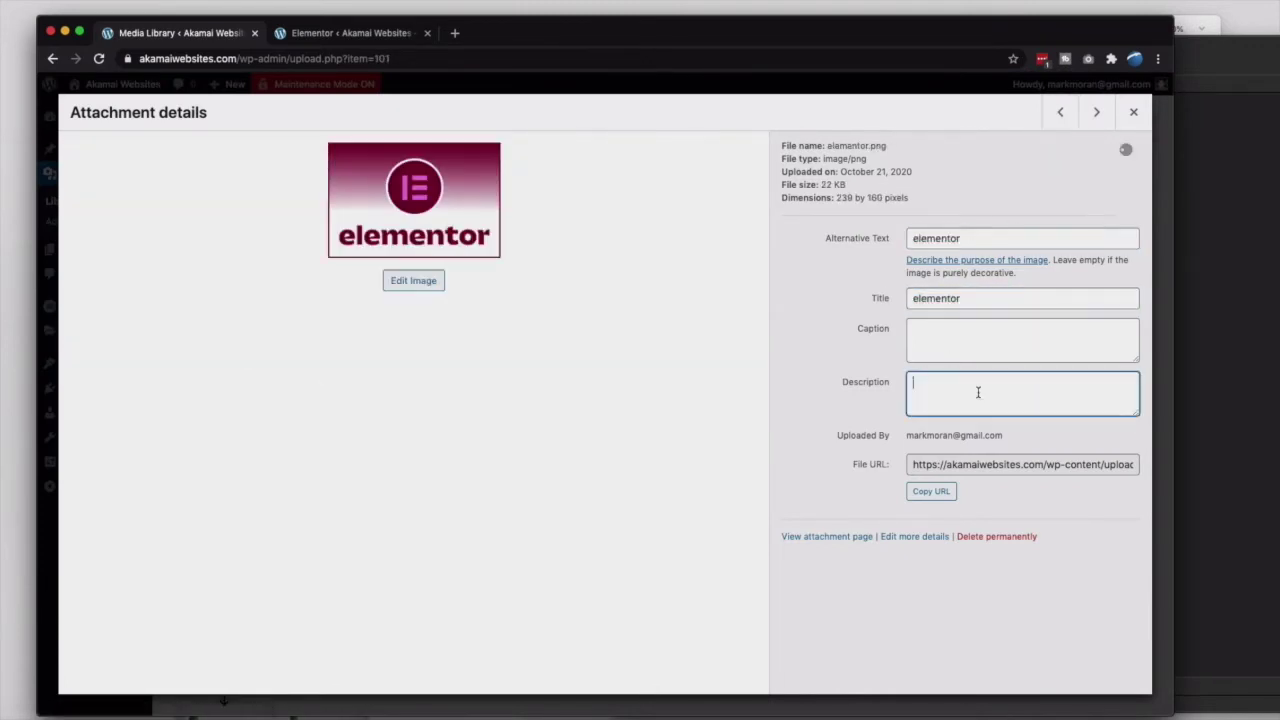
type("elementor")
left_click(1096, 112)
type("hover logo")
- Finish the hover logo alt text and describe the group photo and the Shaolin Temple photo
left_click(1059, 112)
left_click(1096, 112)
type("hover logo")
left_click(1059, 112)
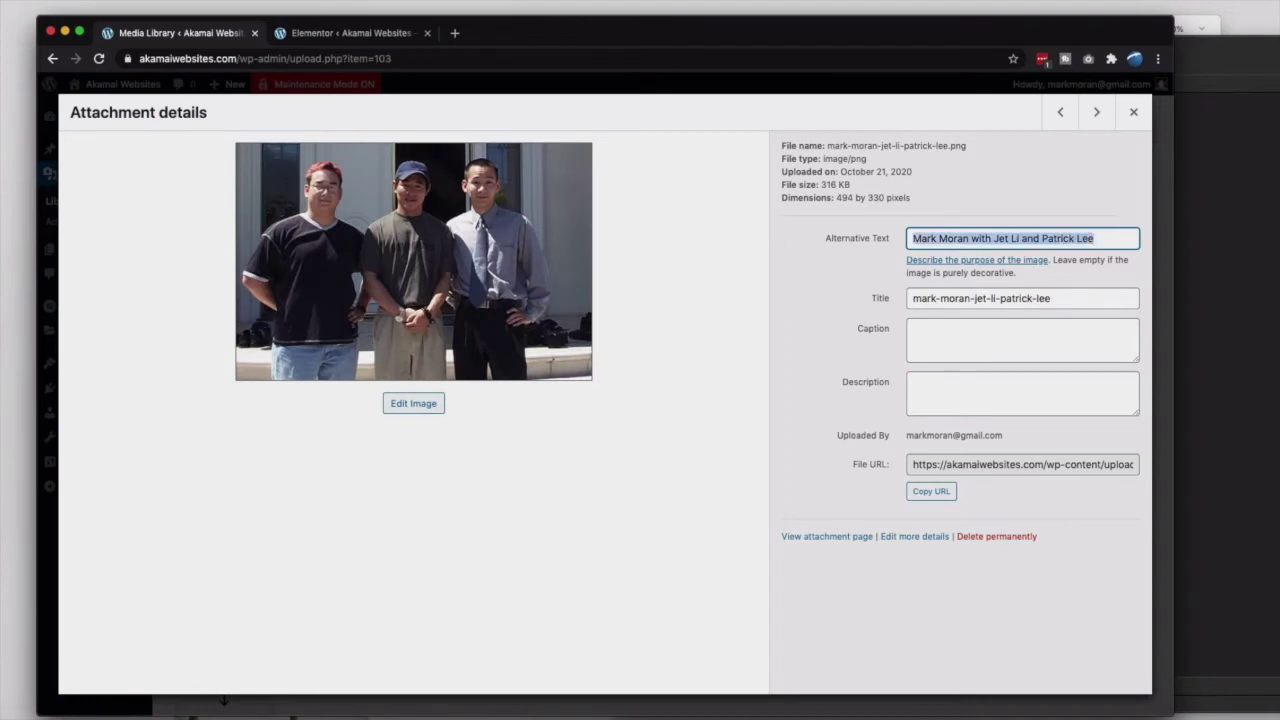
left_click(1096, 112)
type("Mark M")
type("in Temple")
left_click(977, 391)
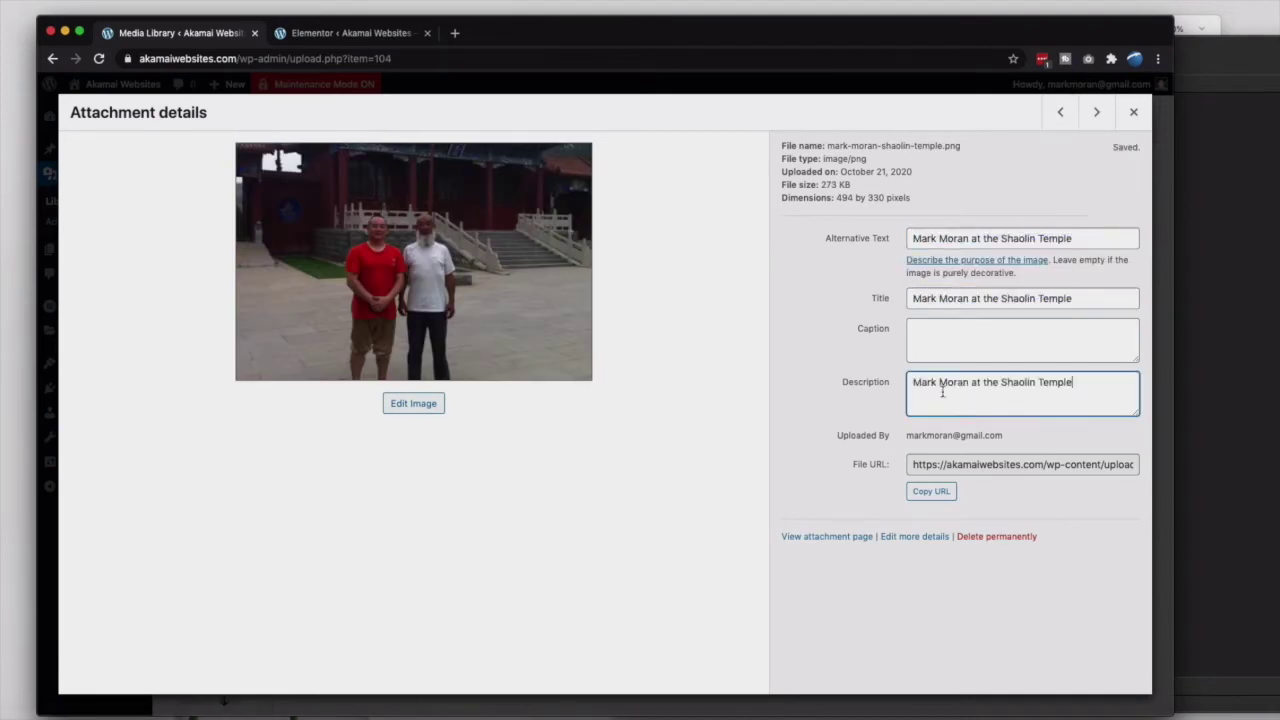
- Add alt text to the Procreate, SiteGround, Treehouse, WP Elevation and Adobe Xd logos
left_click(1096, 112)
type("Procreate logo")
left_click(1096, 112)
left_click(1096, 112)
type("Si")
left_click(1096, 112)
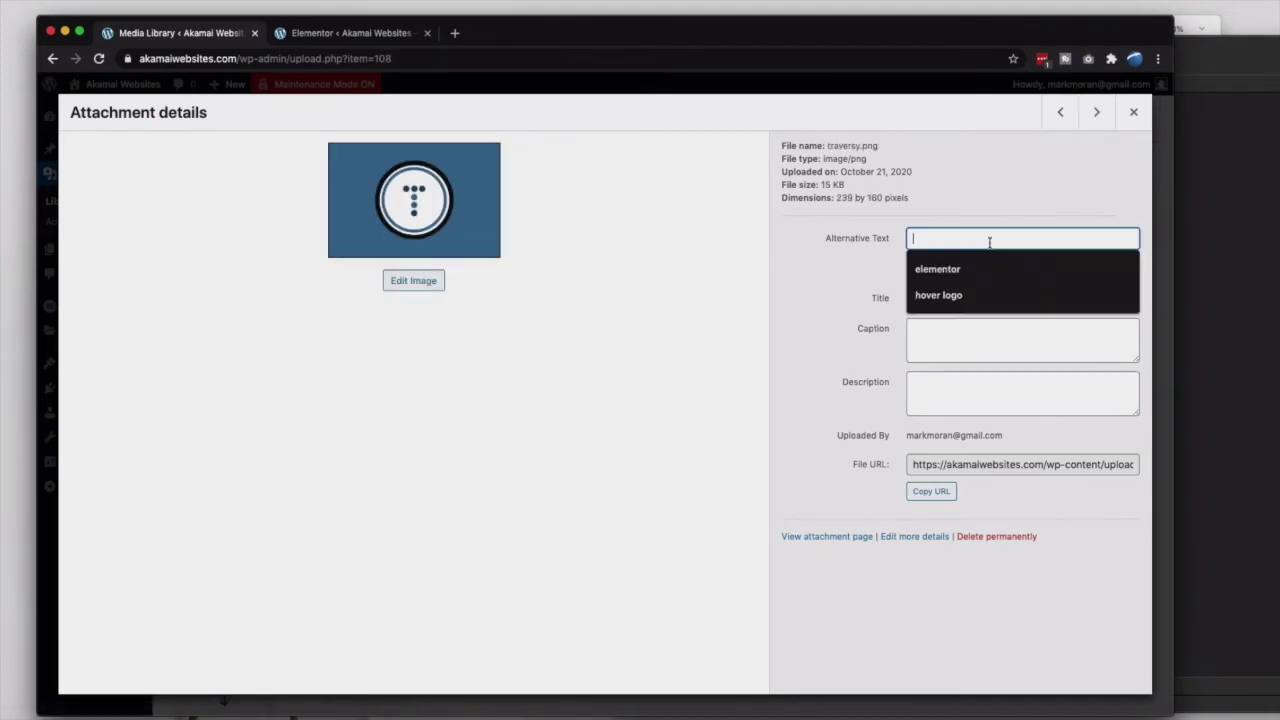
type("Treehouse Media L")
left_click(1096, 112)
type("WP Elevation Logo")
left_click(1096, 112)
type("Ad")
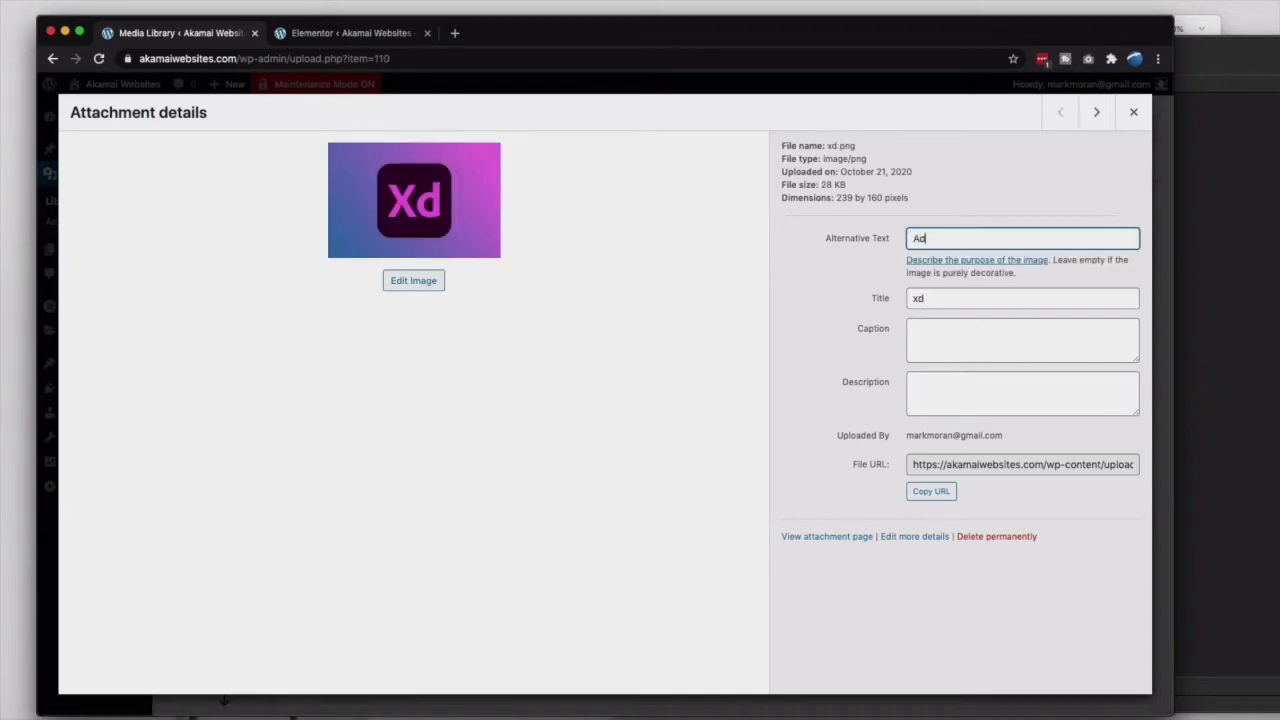
type("obe Xd Logo")
left_click(977, 391)
type("Adobe Xd Logo")
key("Escape")
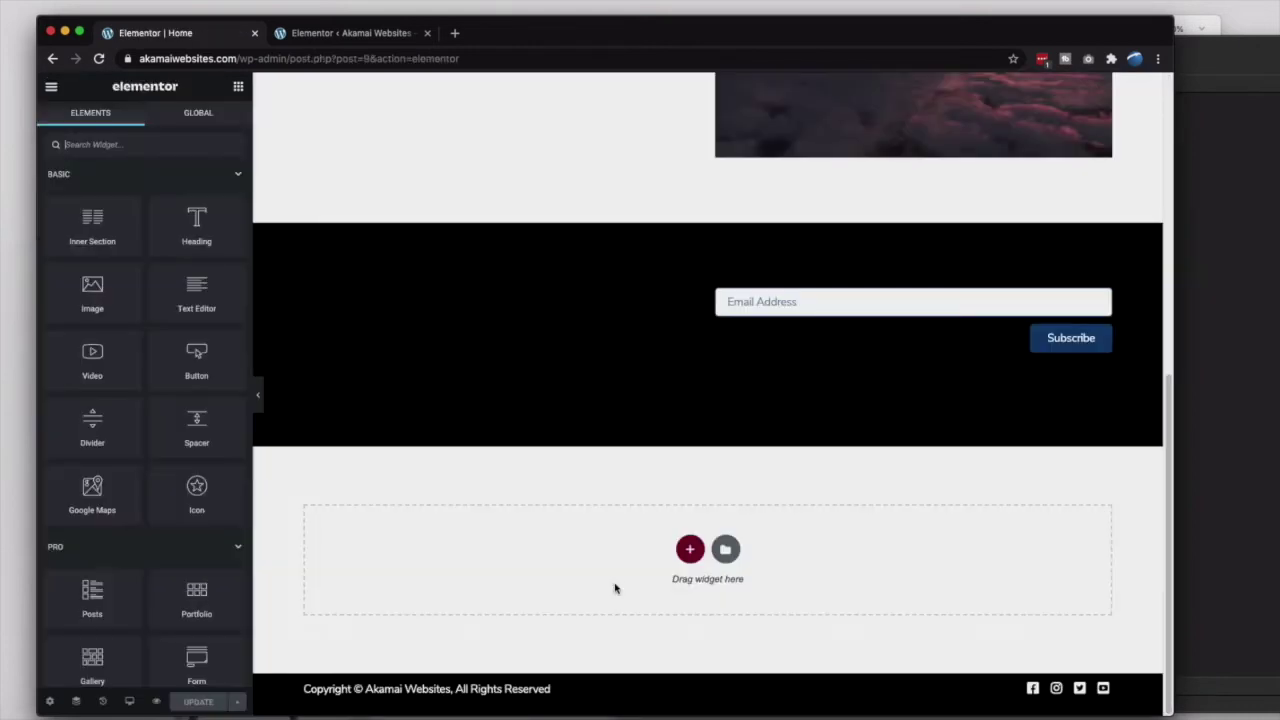
- Scroll through the Home page in the editor and close the text typography settings
mouse_move(725, 695)
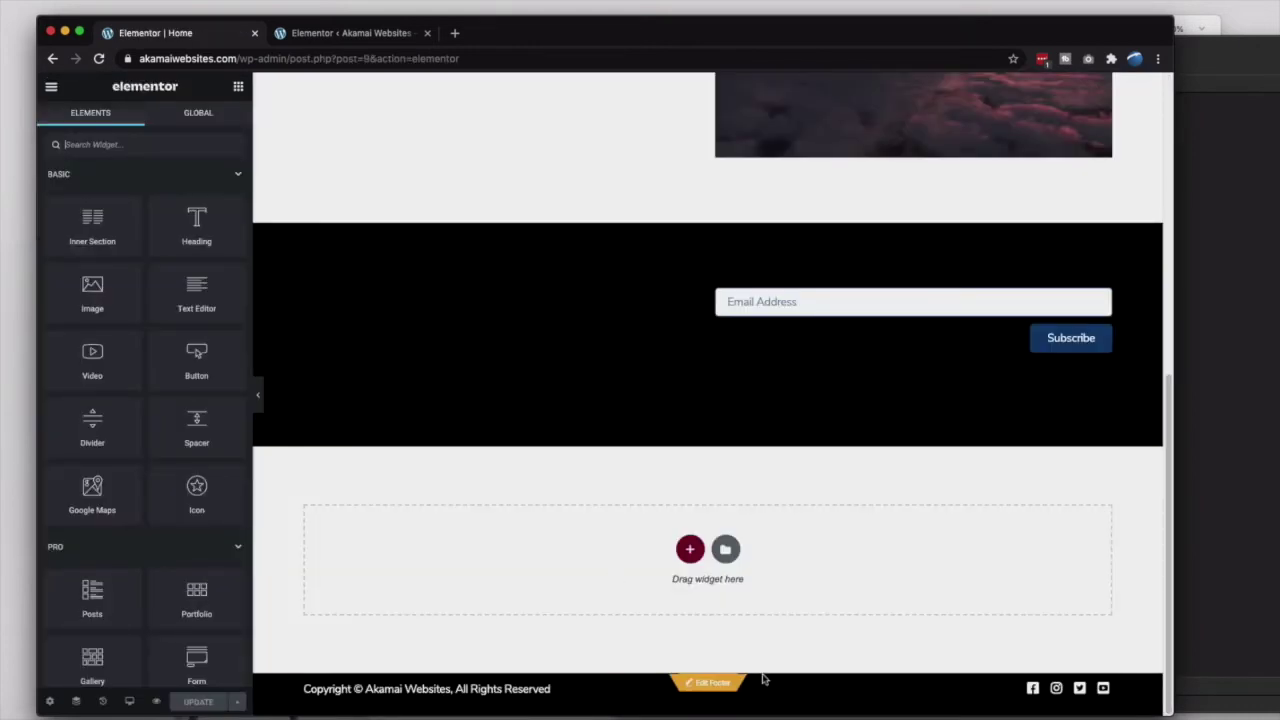
scroll(763, 677, "up", 10)
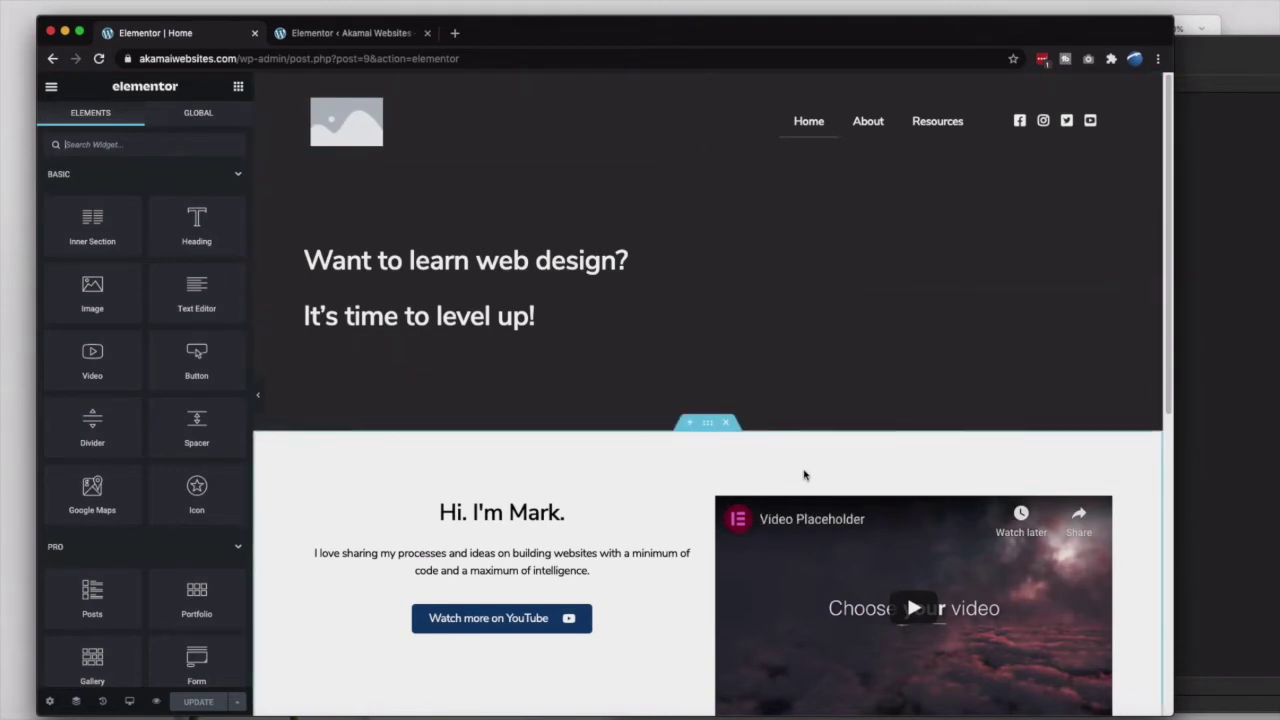
scroll(804, 475, "down", 5)
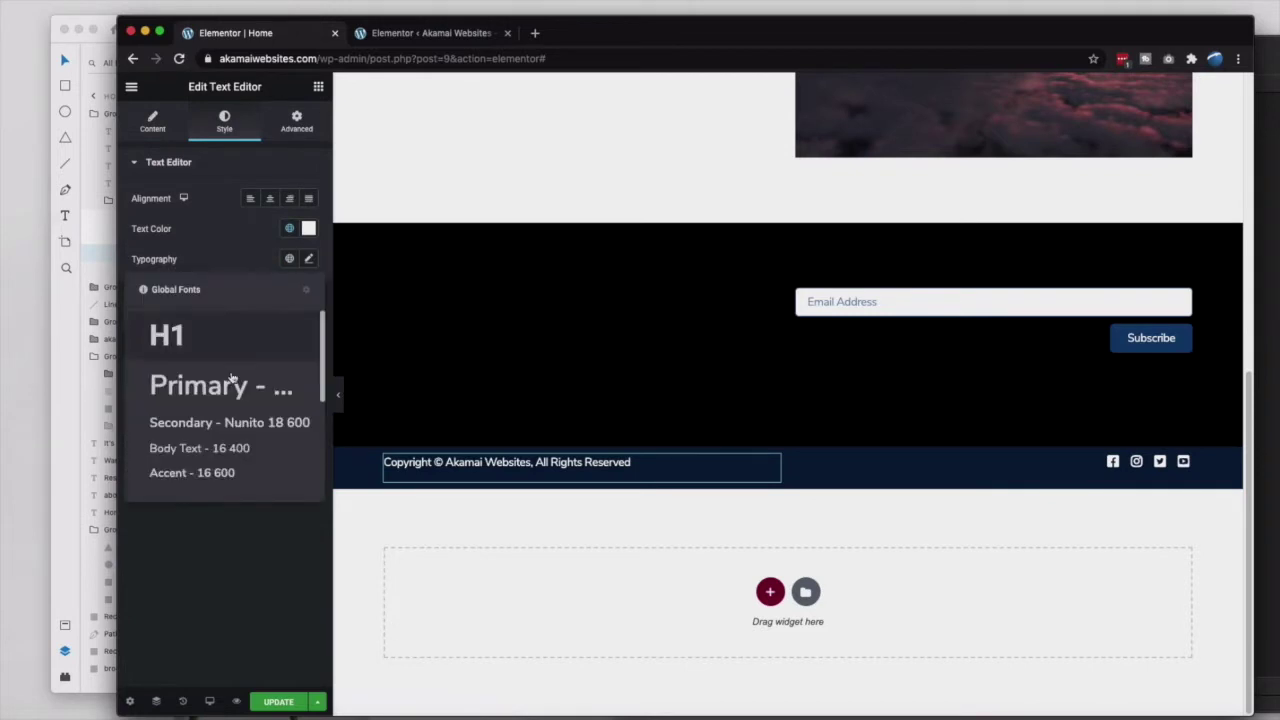
left_click(436, 482)
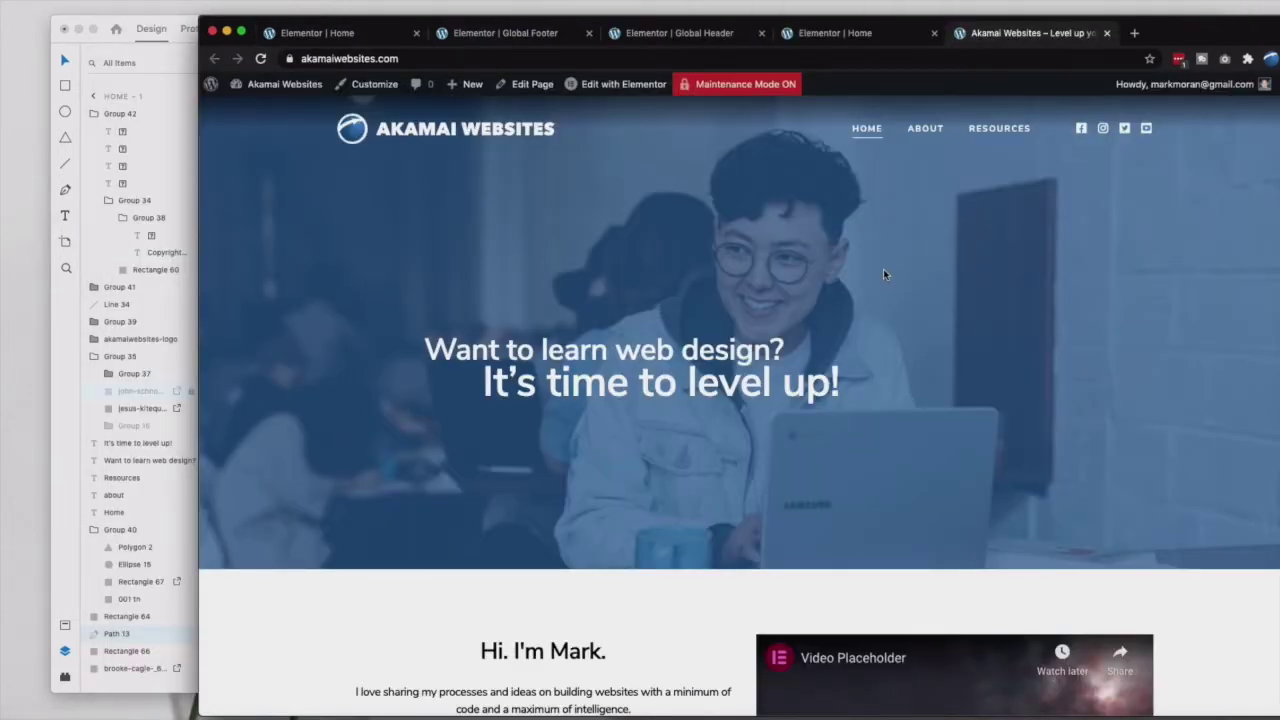
- Return to the Home page editor, widen the panel, and open the header inner section's settings
left_click(852, 36)
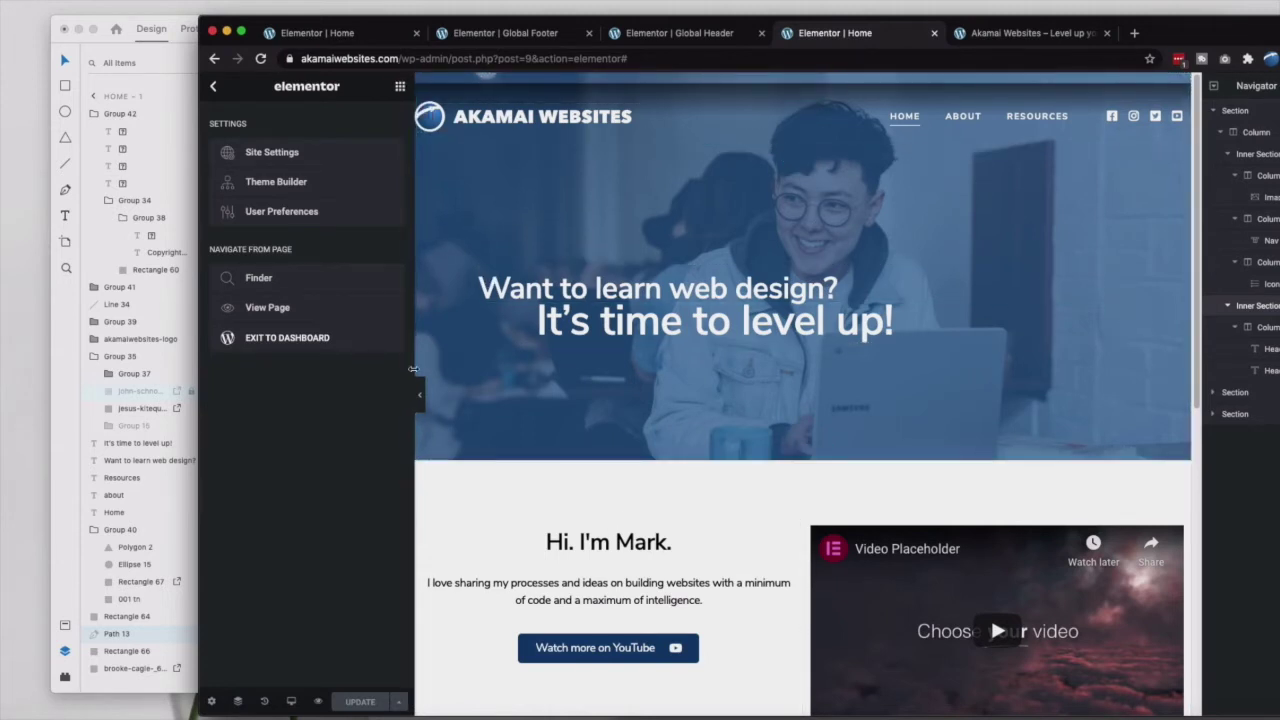
left_click_drag(200, 345, 56, 345)
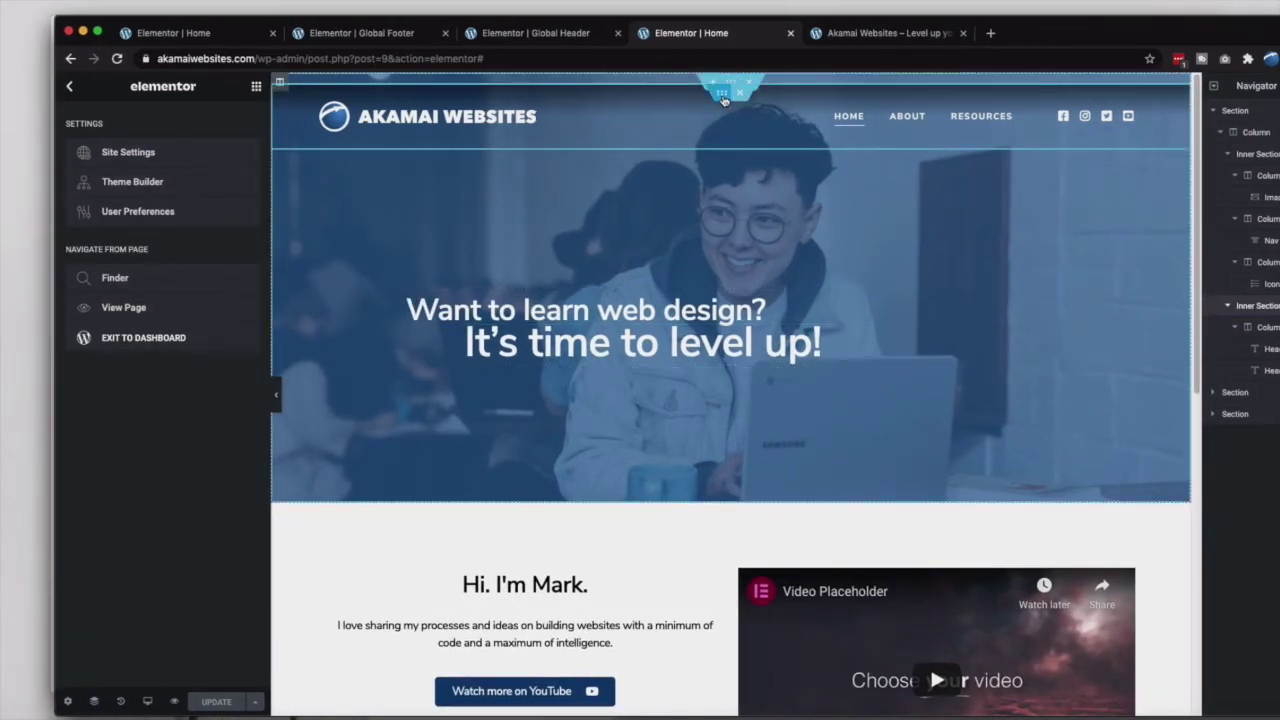
left_click(722, 100)
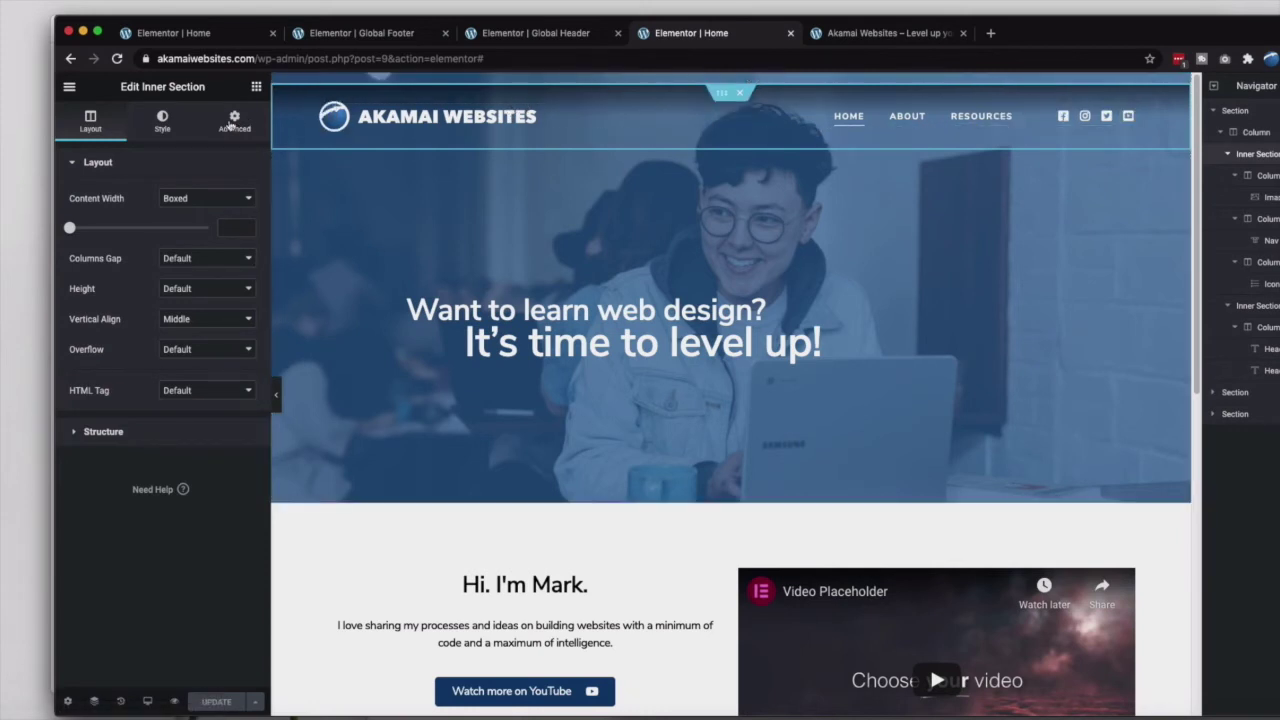
- Check the header section's style and background colour, then preview the page without panels
left_click(163, 121)
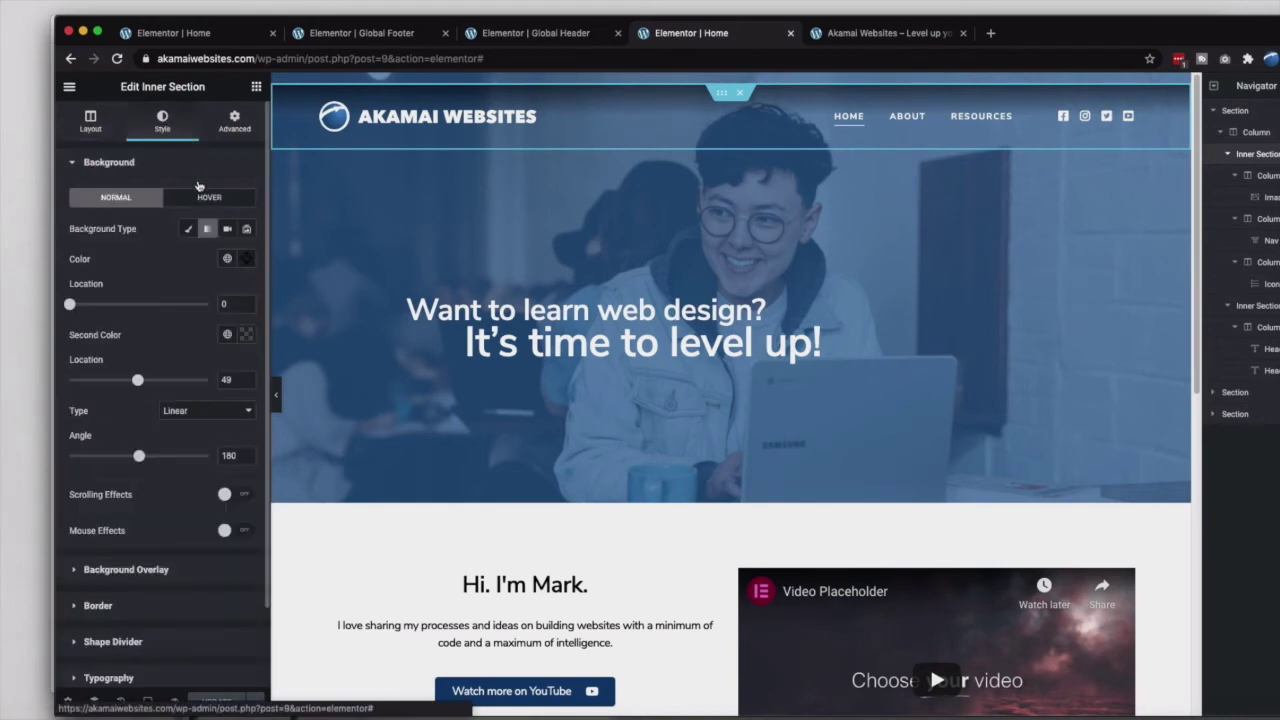
left_click(247, 259)
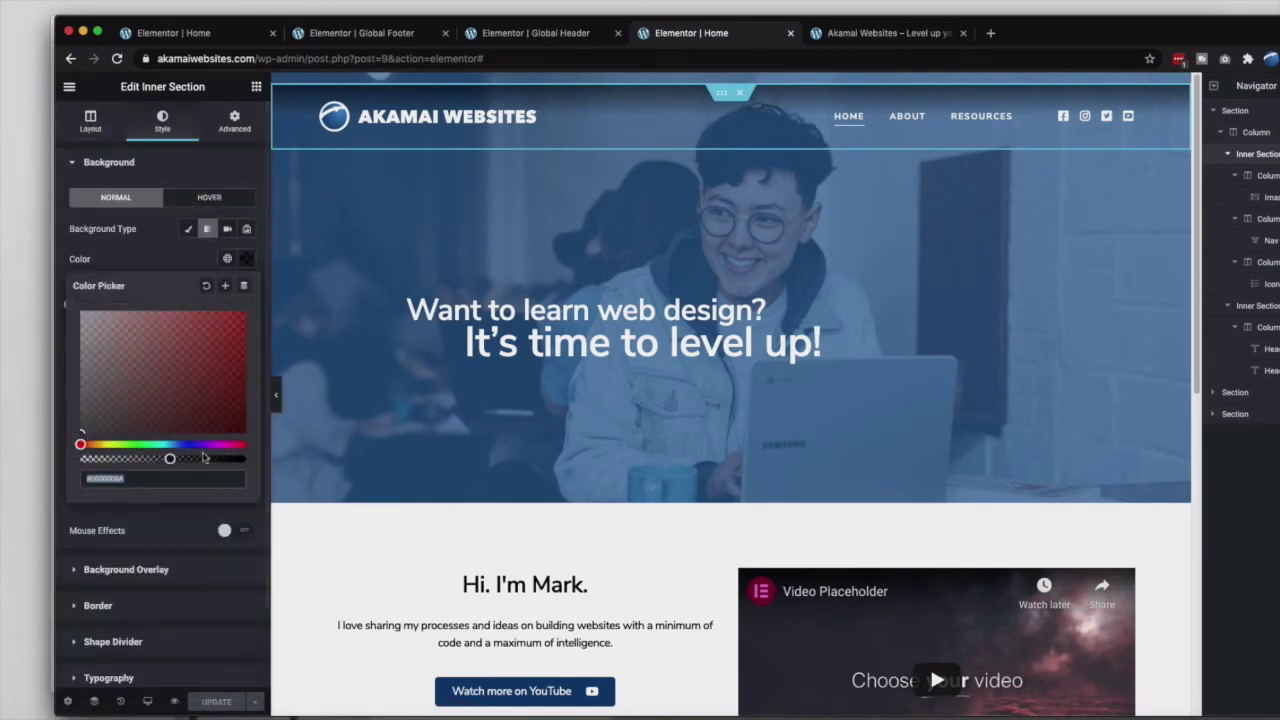
left_click(247, 259)
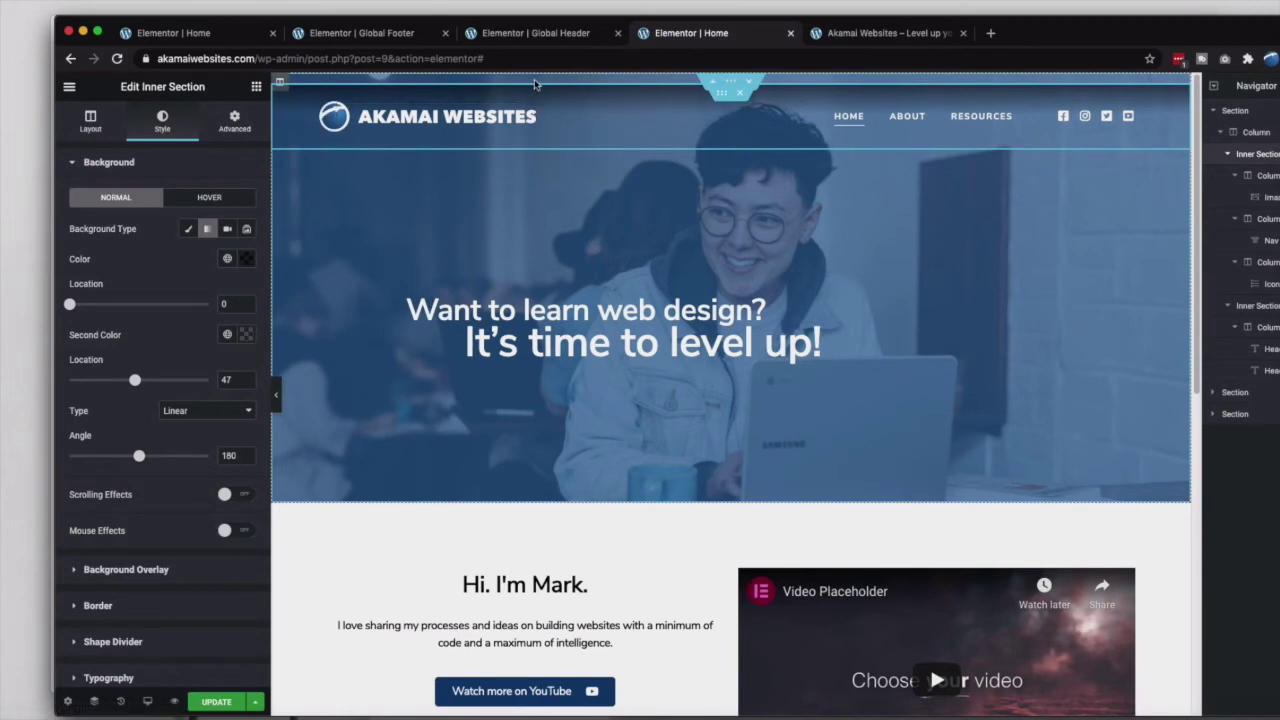
left_click(277, 400)
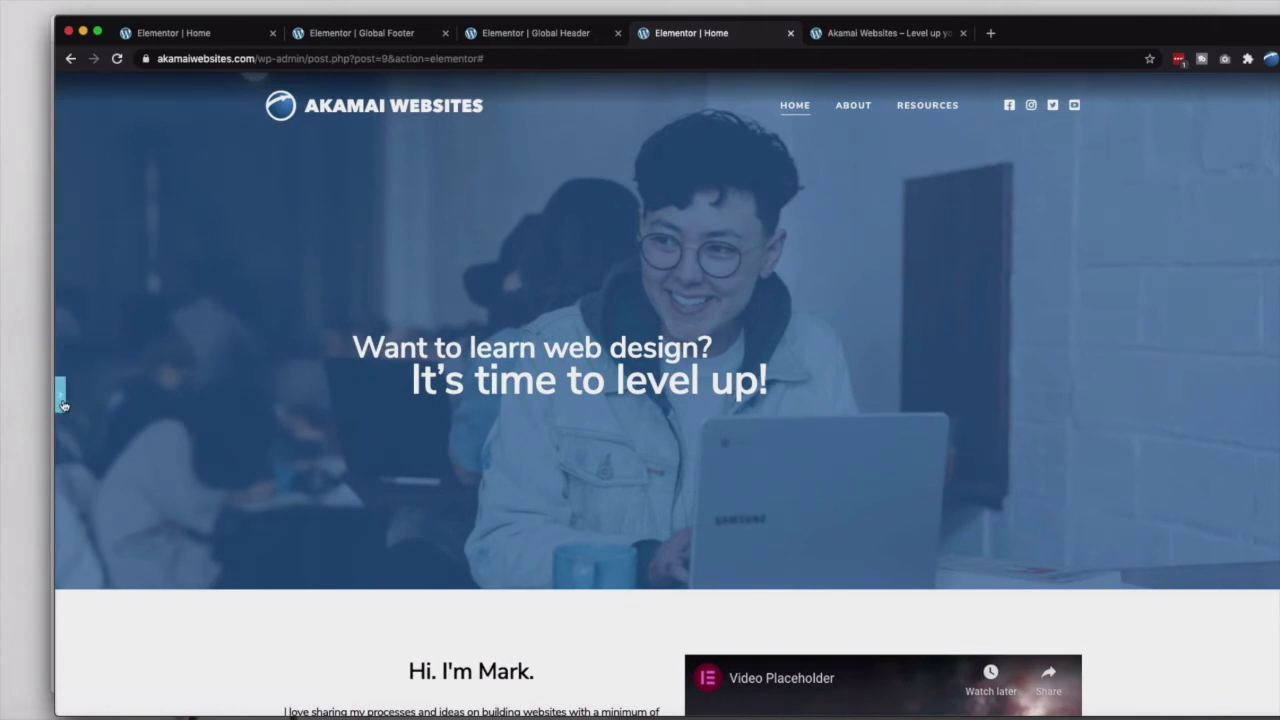
left_click(61, 400)
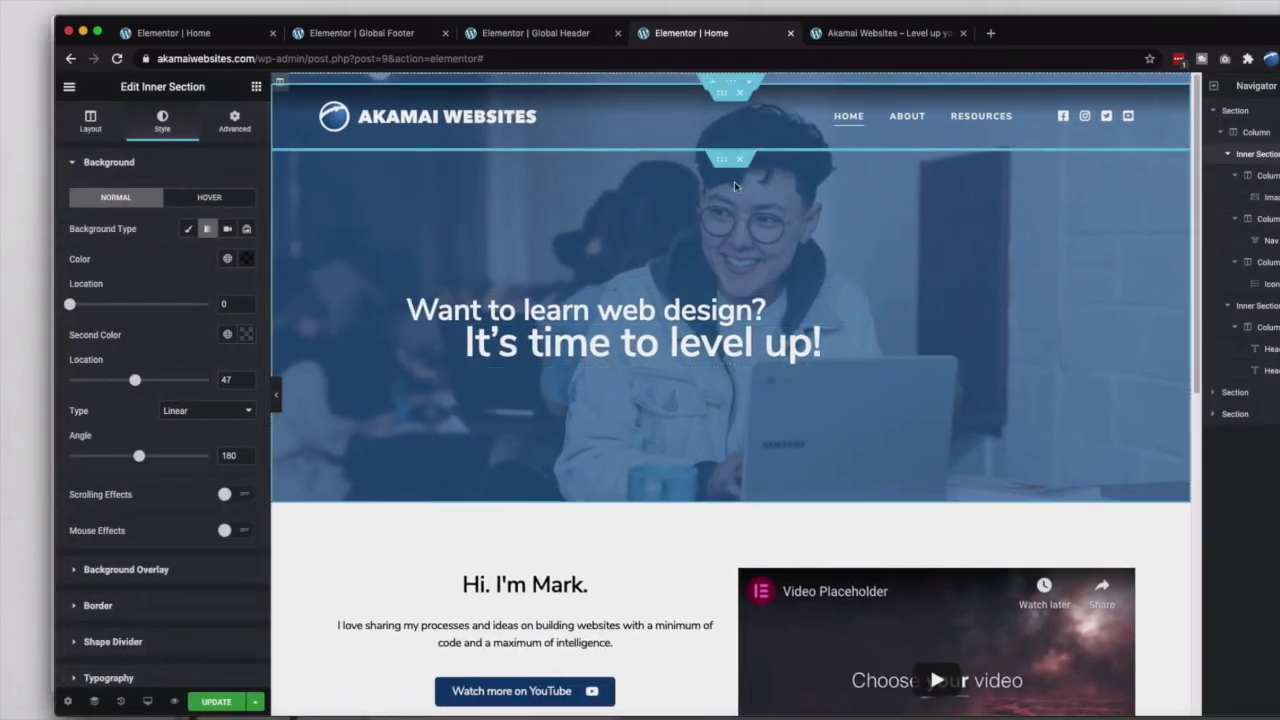
- Select the hero headings' inner section and narrow the browser to show the XD mockup behind
left_click(1257, 306)
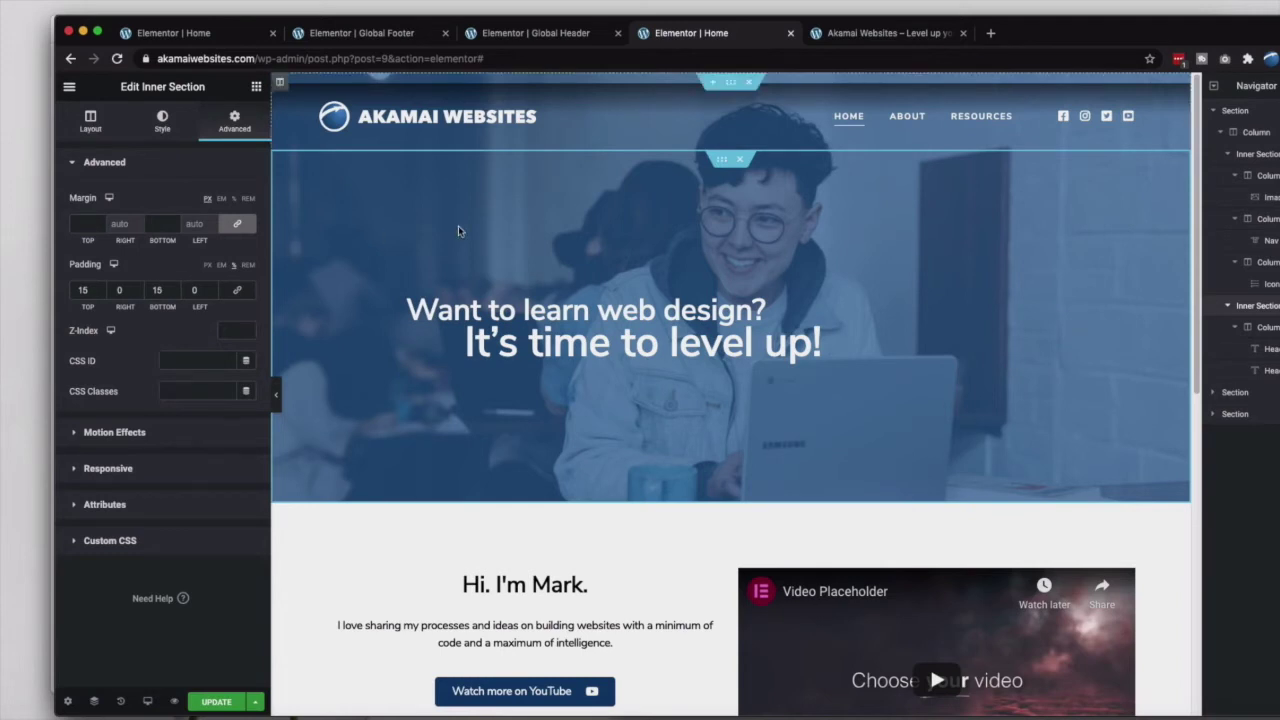
left_click(277, 396)
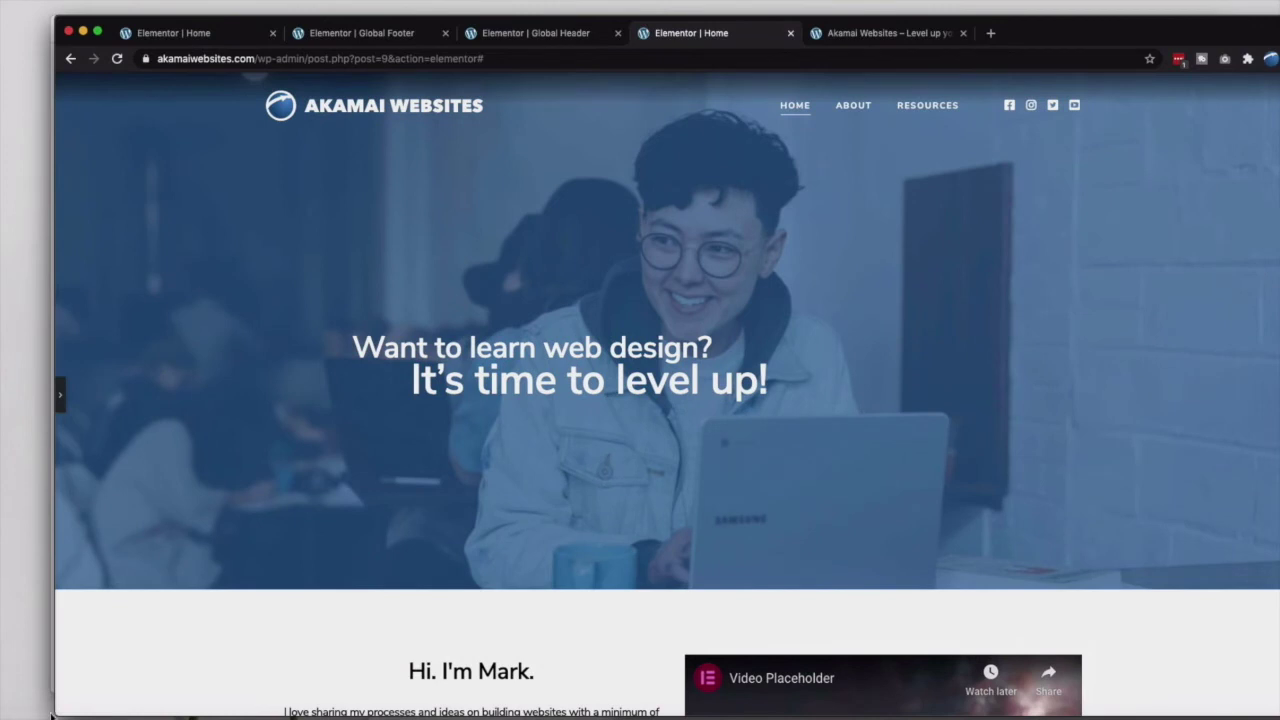
left_click_drag(52, 715, 92, 681)
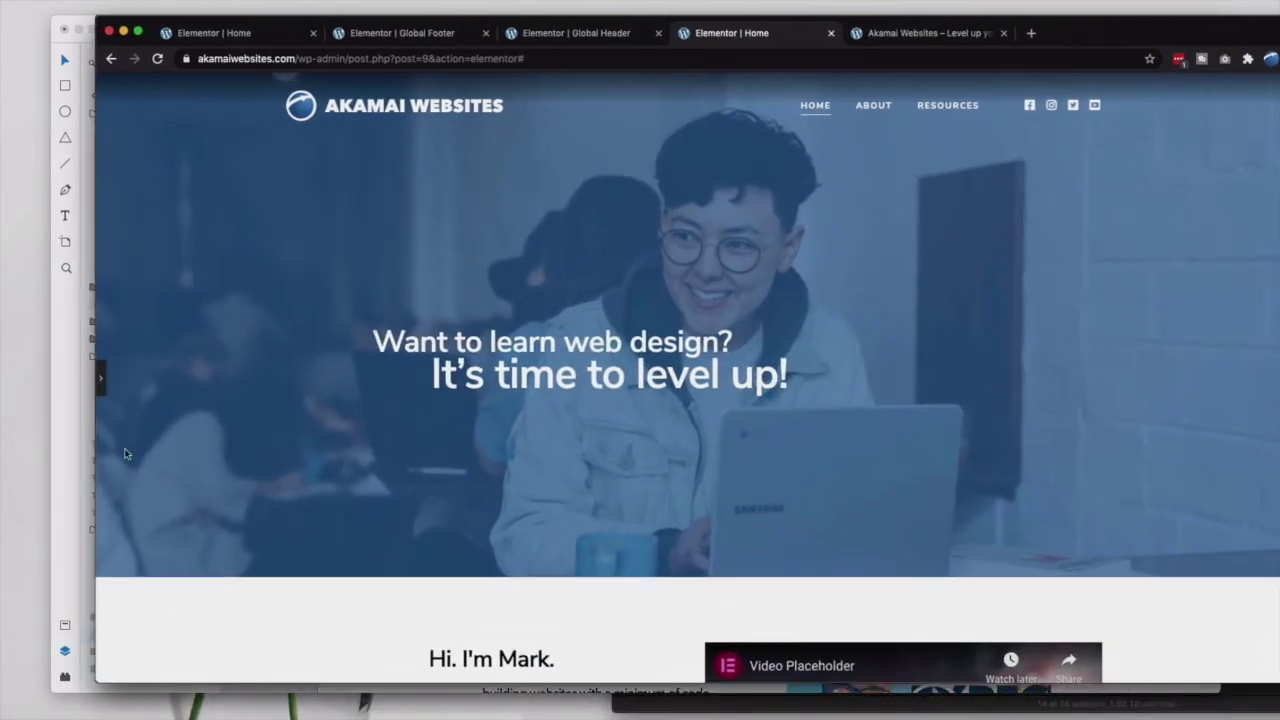
left_click(100, 378)
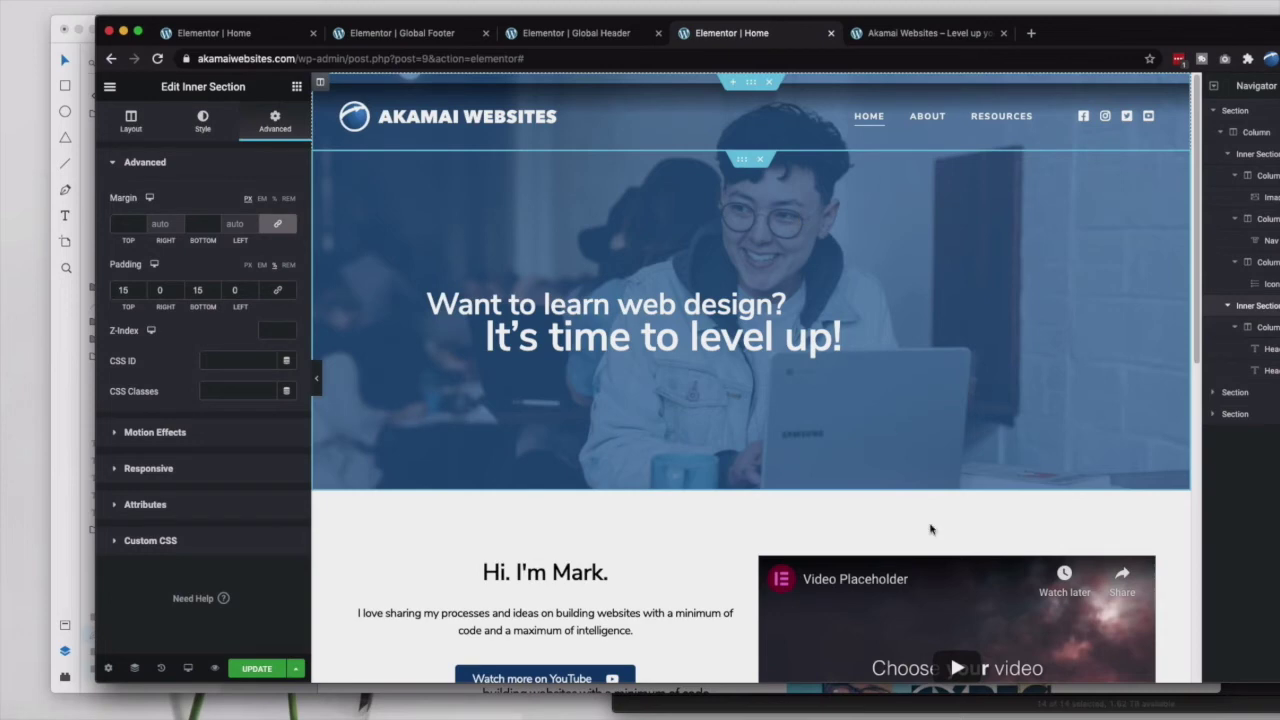
scroll(754, 520, "down", 7)
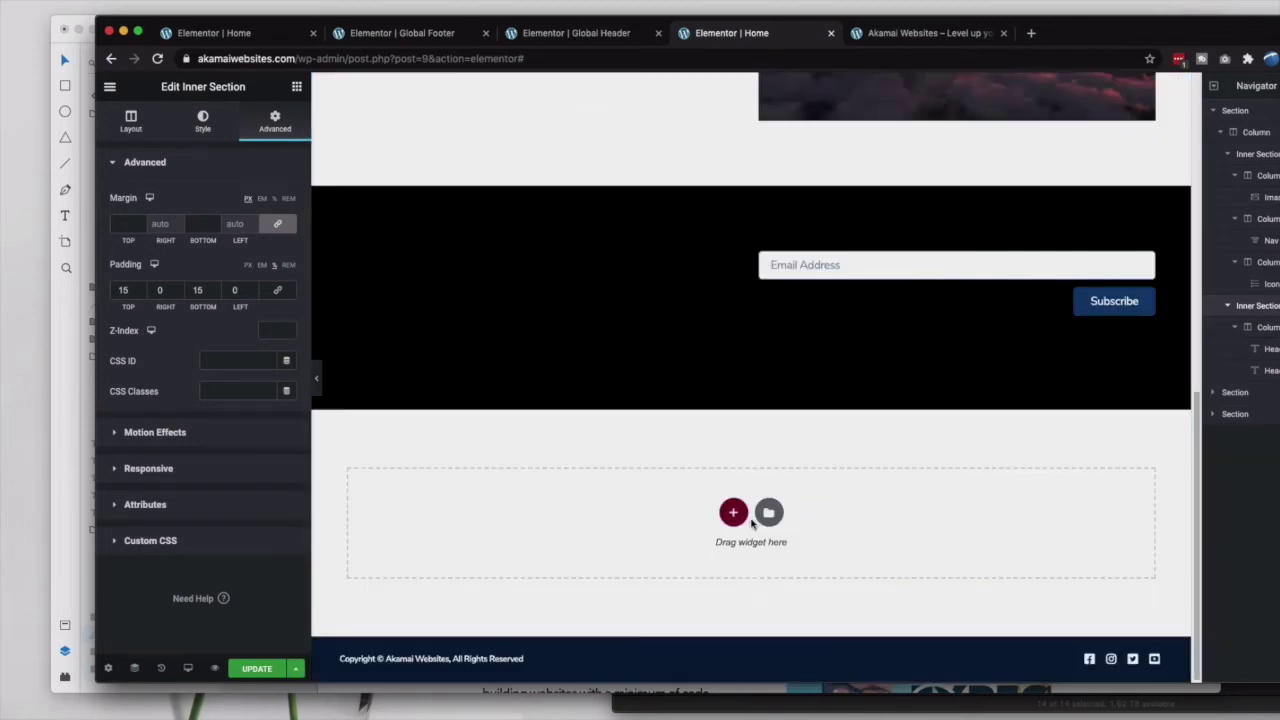
- Color the Hi. I'm Mark. heading with a global blue and give its paragraph a global font
scroll(677, 406, "up", 3)
left_click(751, 125)
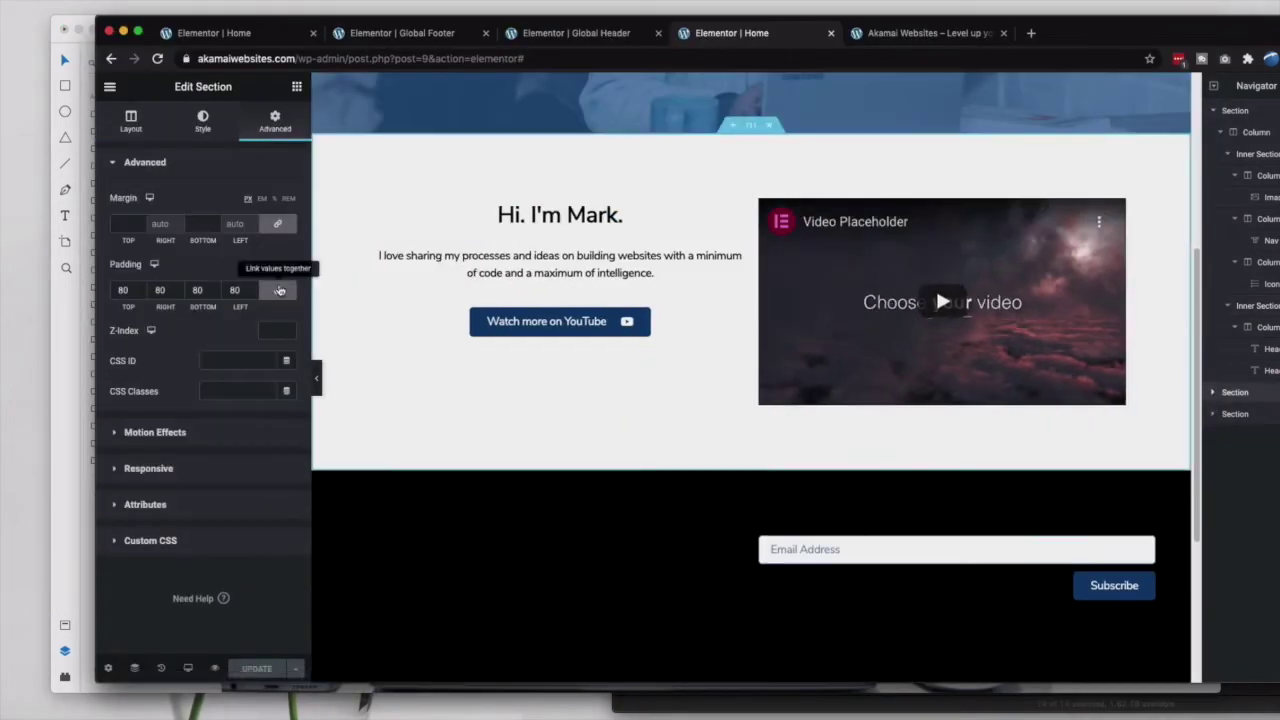
left_click(553, 201)
left_click(203, 120)
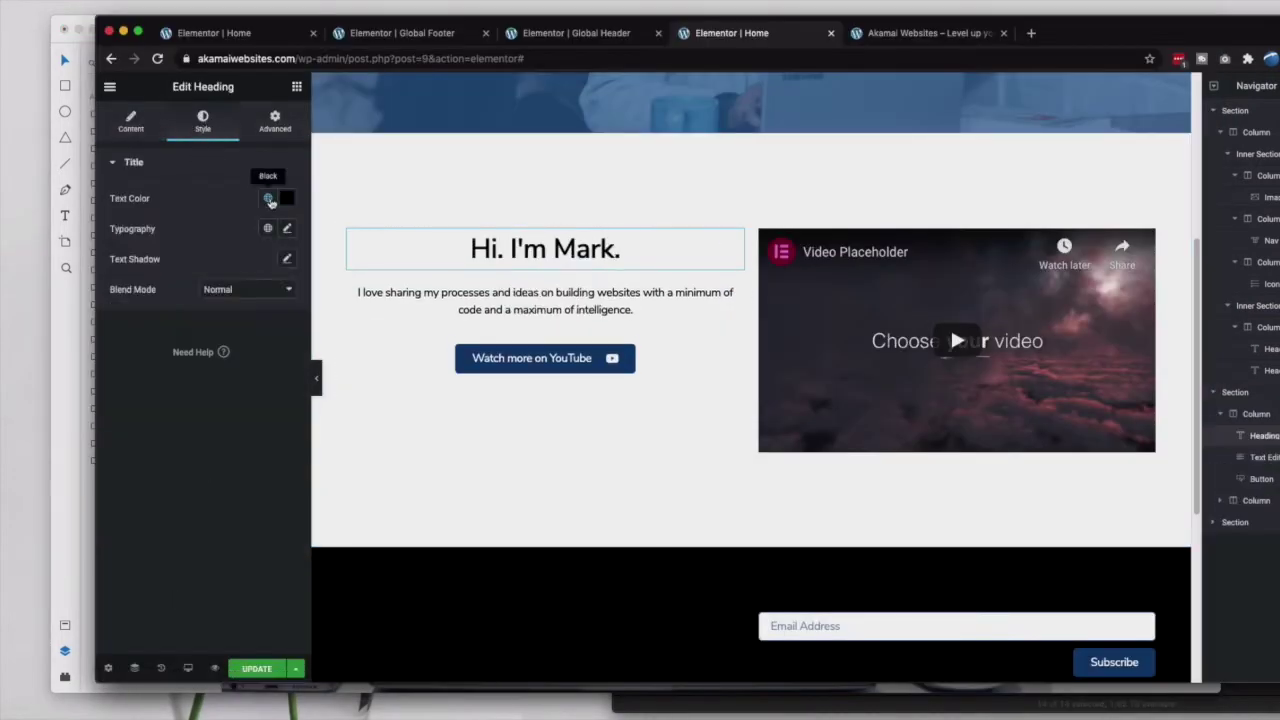
left_click(267, 228)
scroll(178, 380, "down", 2)
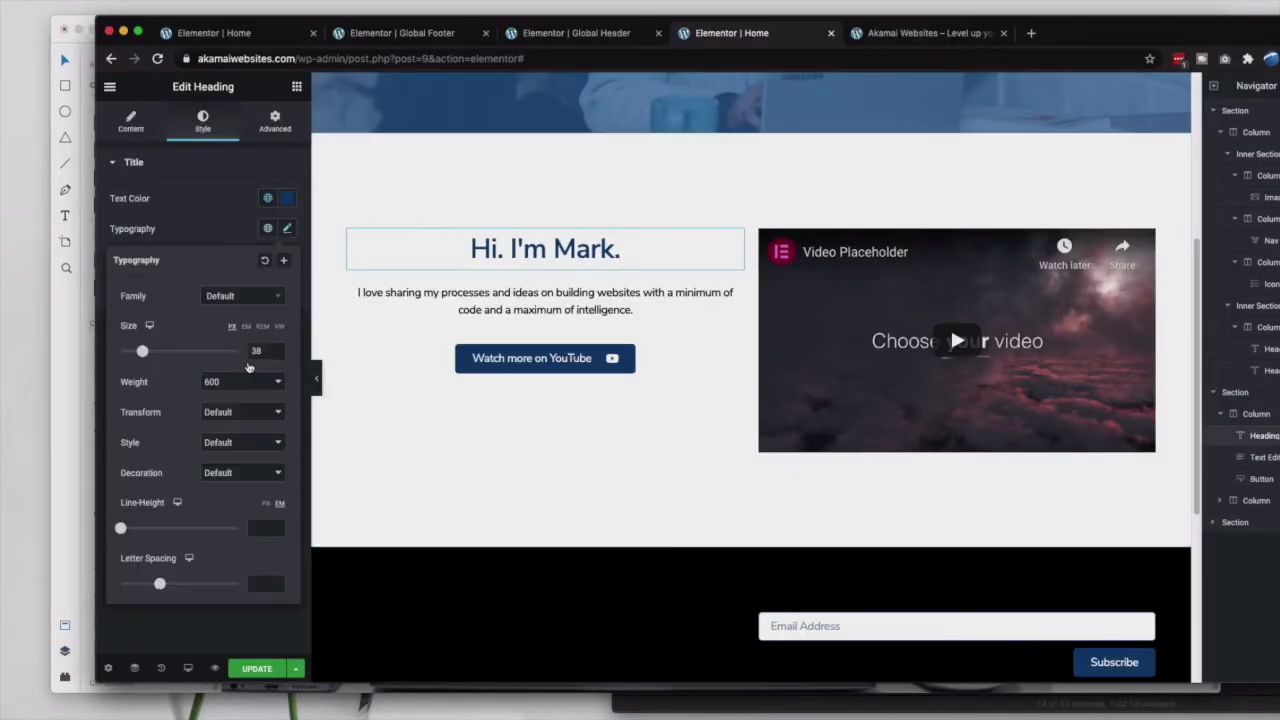
left_click(283, 260)
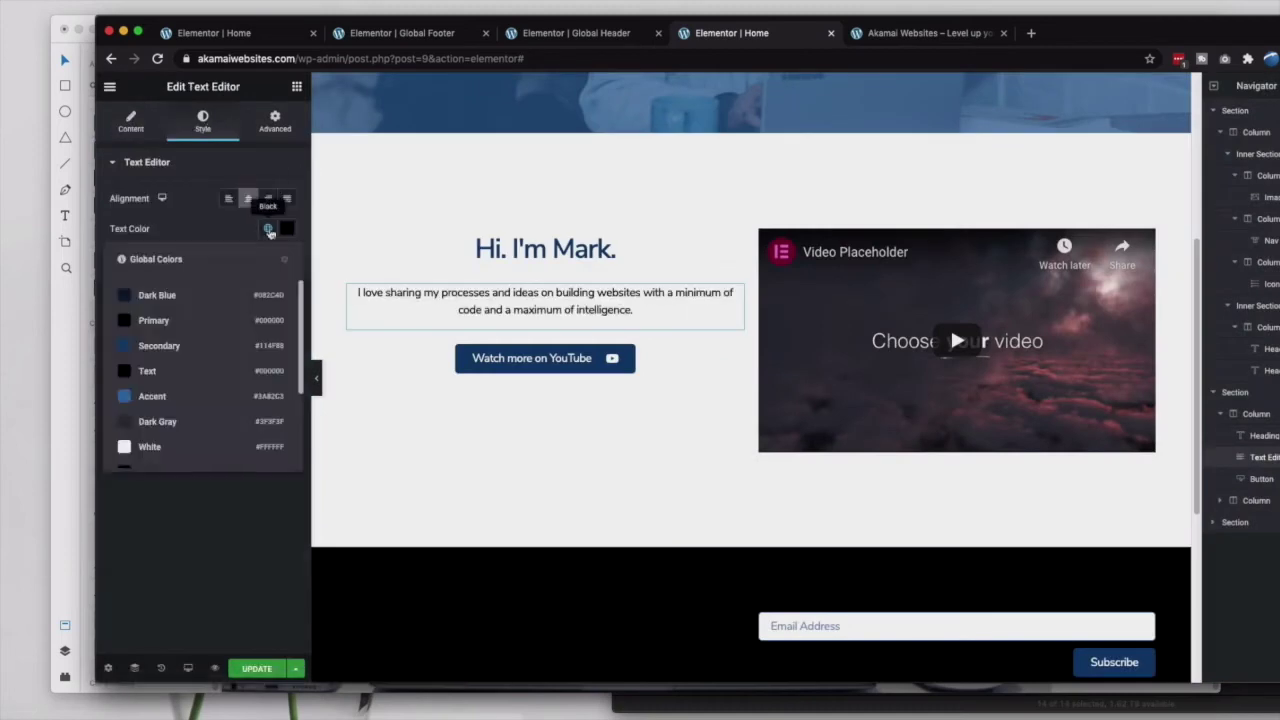
left_click(267, 259)
left_click(221, 415)
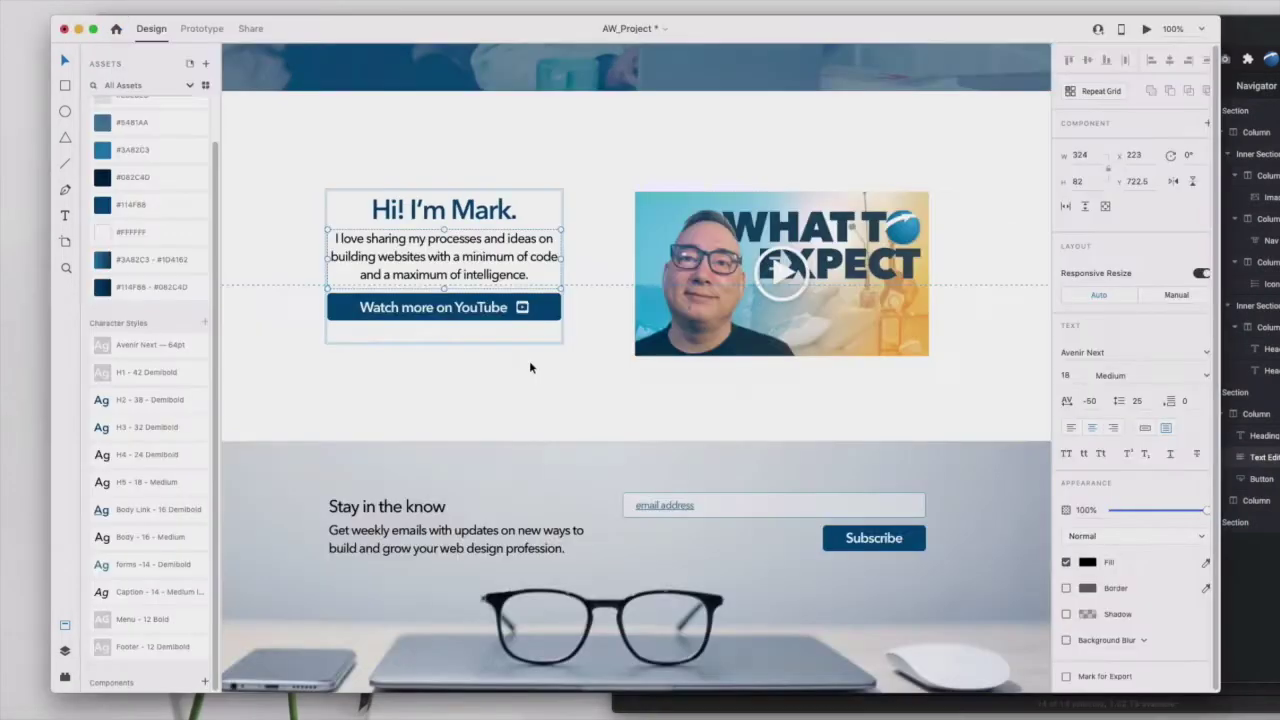
- Set the YouTube button's size to Medium
left_click(545, 362)
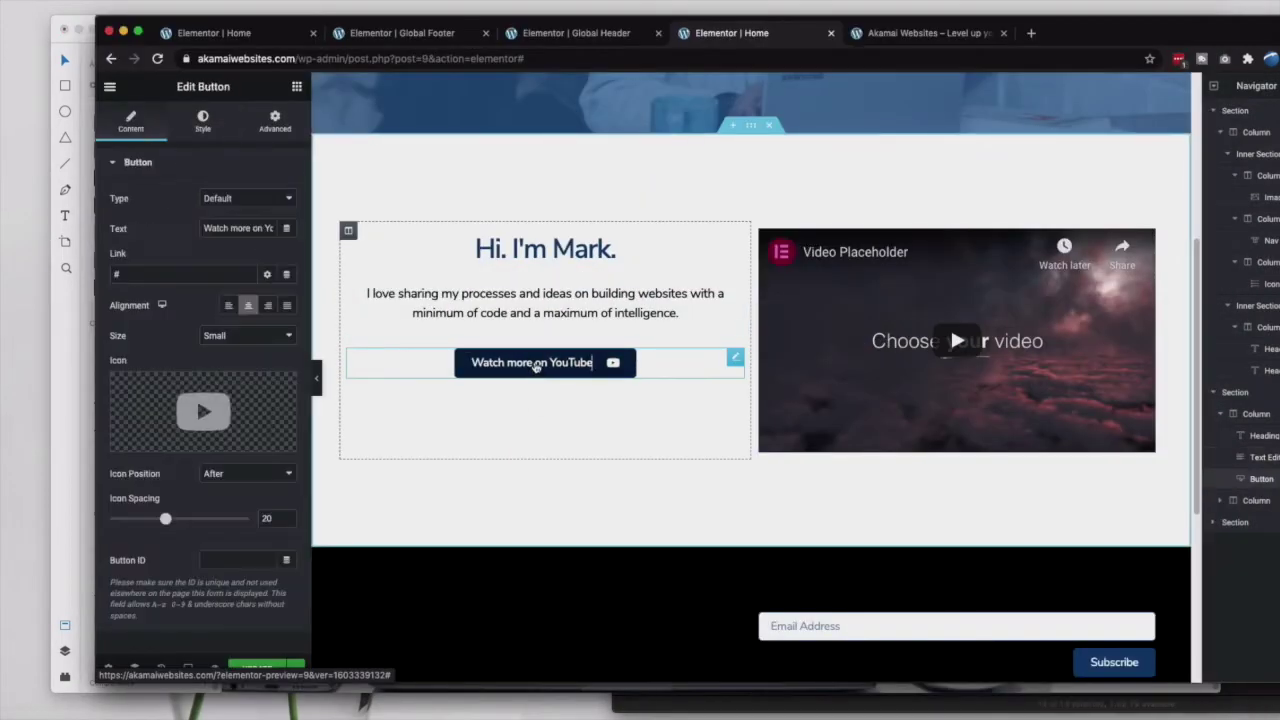
left_click(203, 120)
left_click(130, 120)
left_click(248, 335)
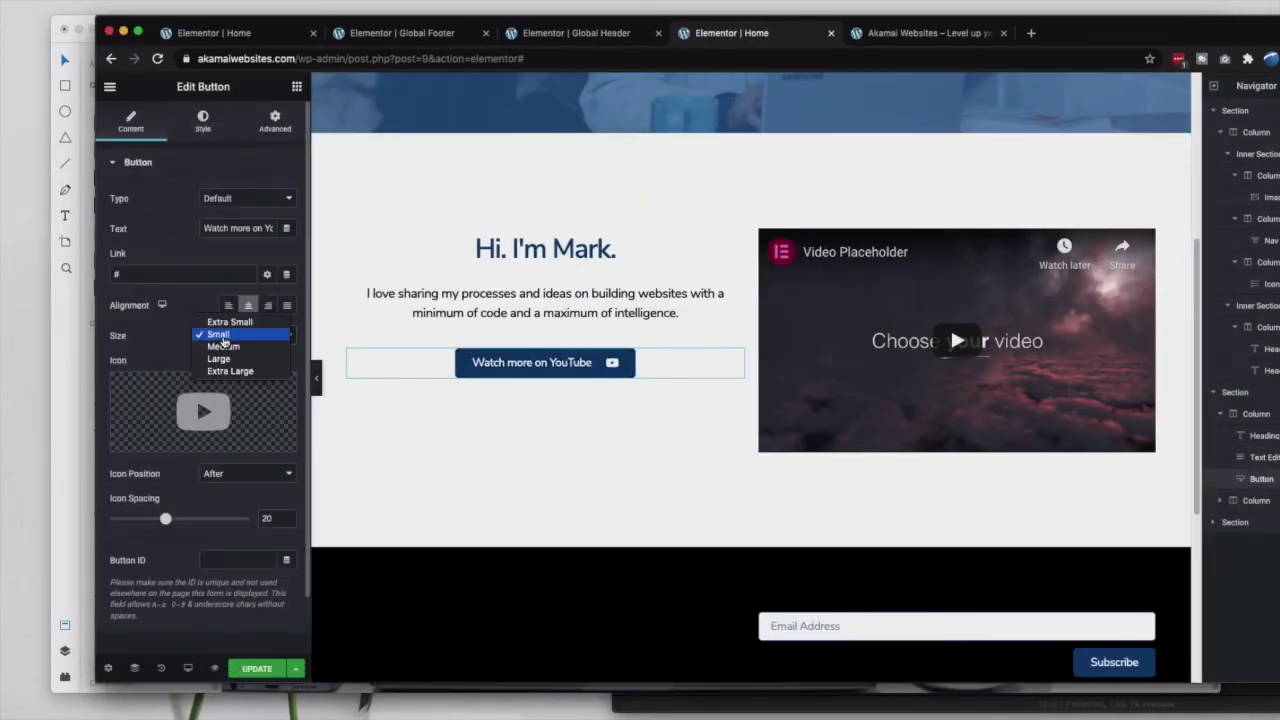
left_click(230, 347)
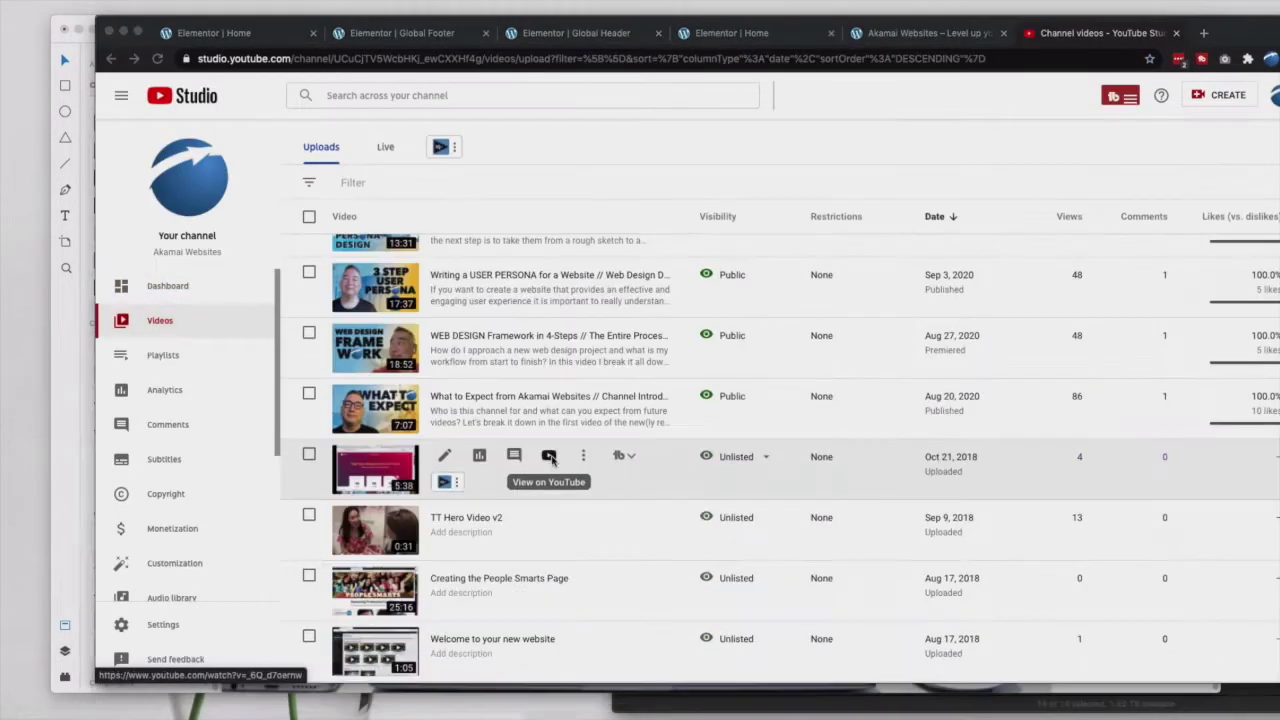
- Insert the What to Expect thumbnail as the video's image overlay
left_click(528, 456)
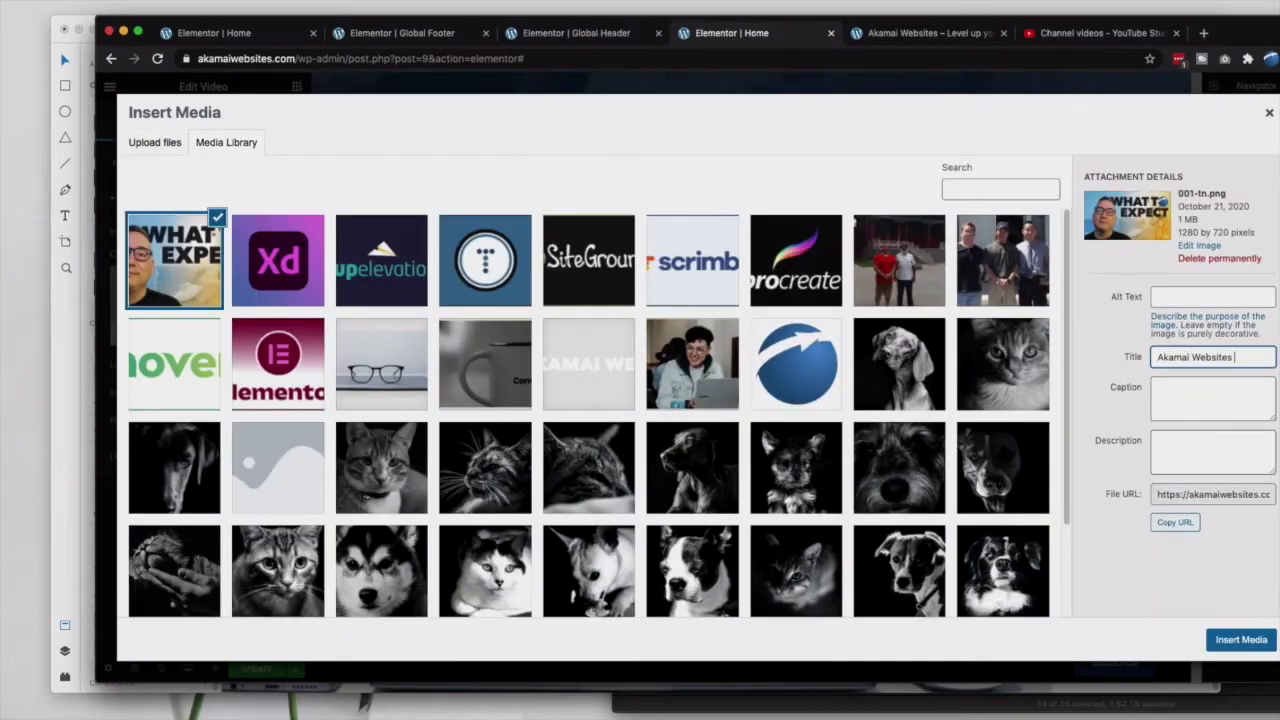
left_click(1240, 639)
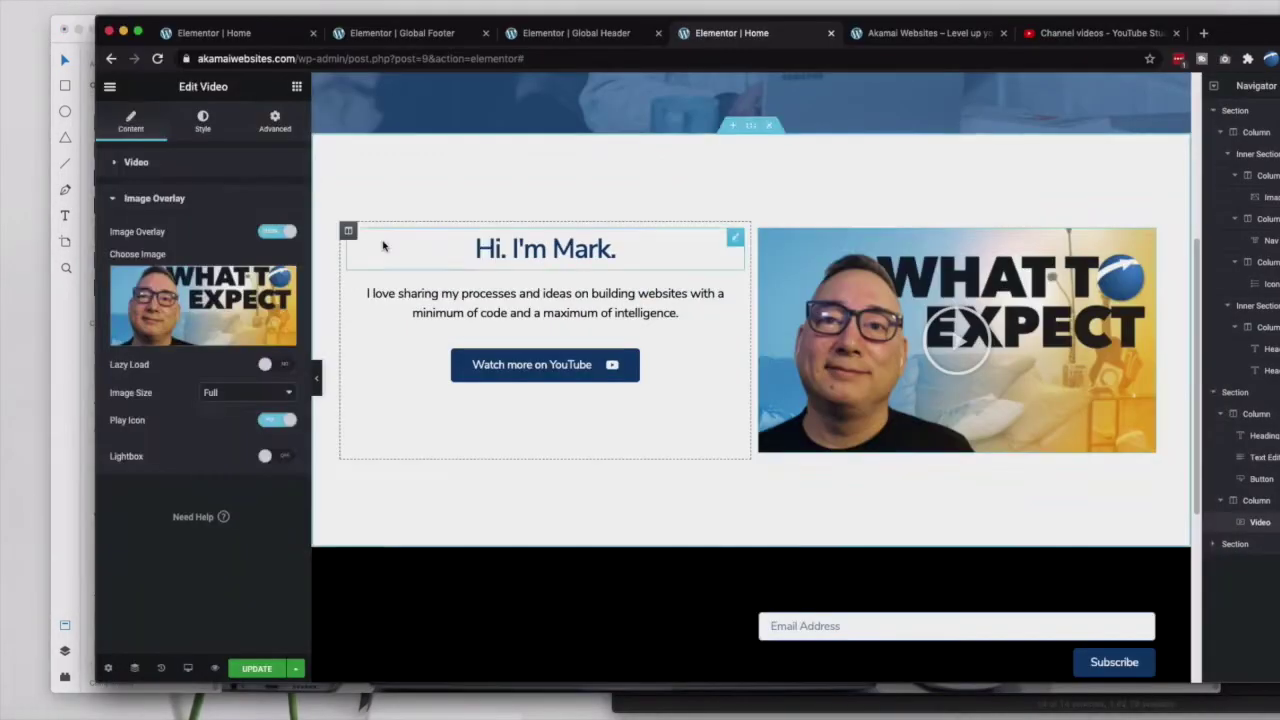
left_click(760, 232)
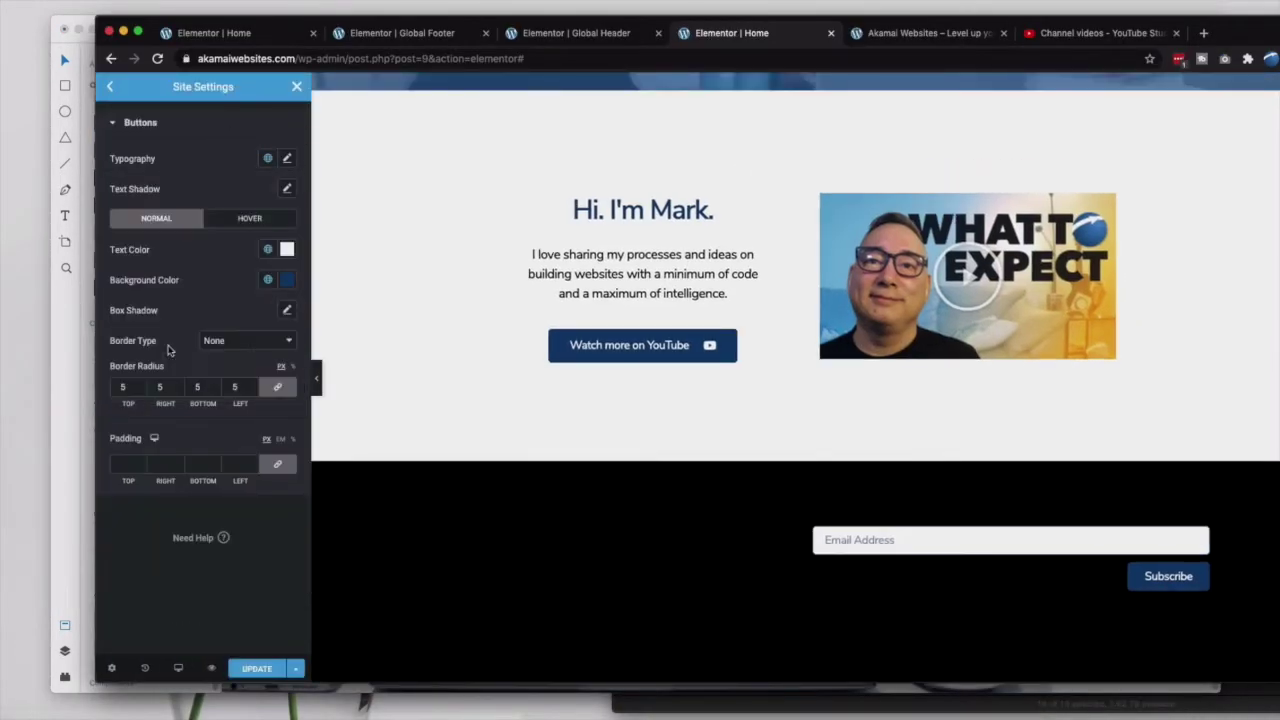
- Set the button's hover animation to None and save the page
left_click(250, 219)
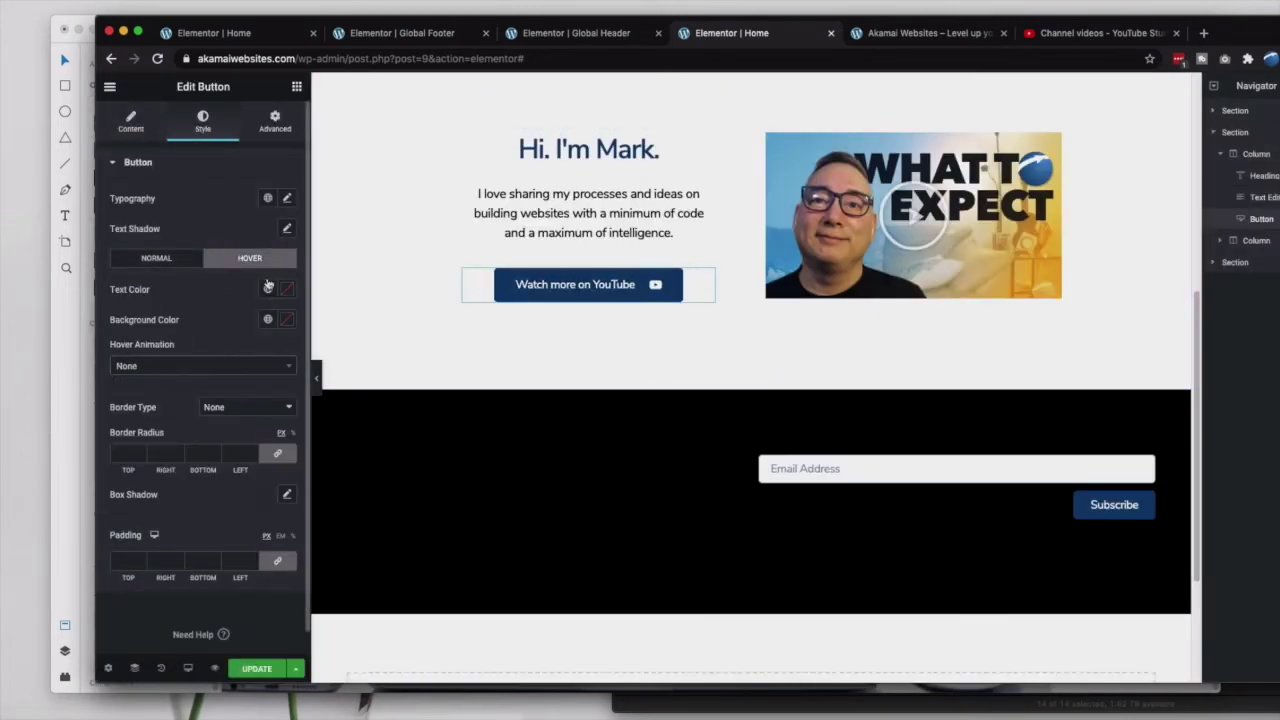
key("ctrl+s")
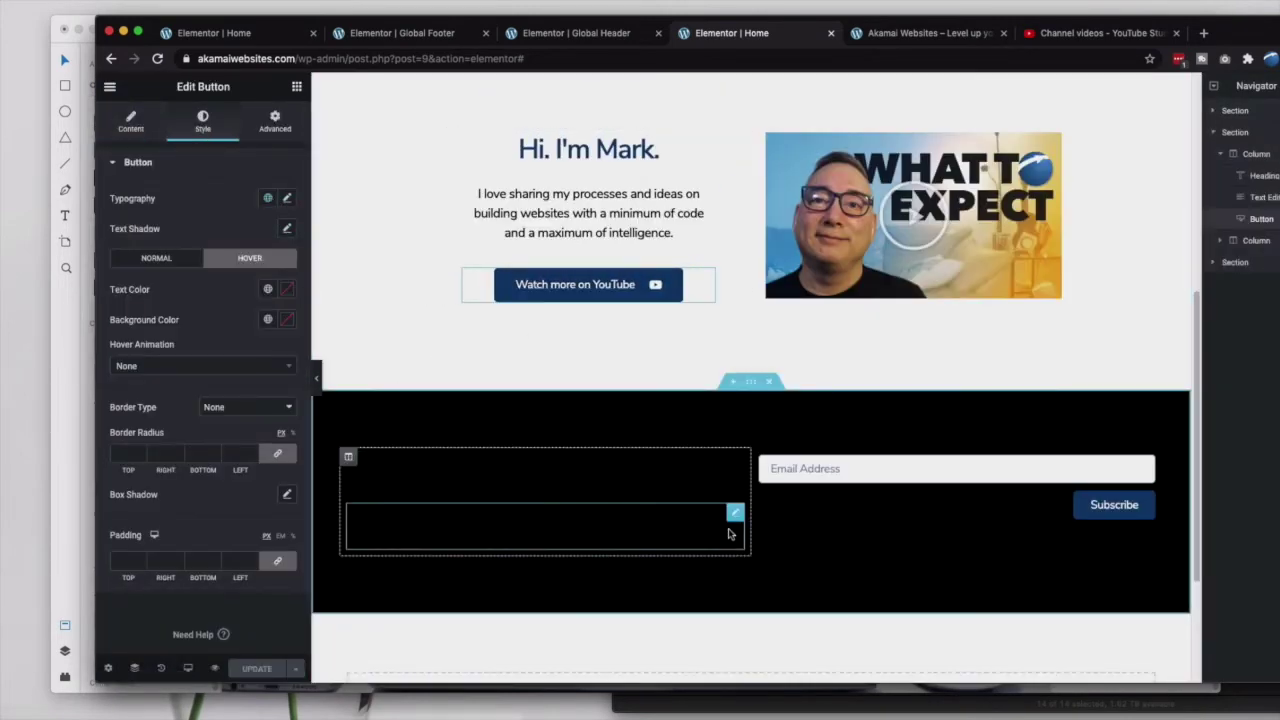
scroll(731, 528, "down", 3)
scroll(737, 480, "up", 2)
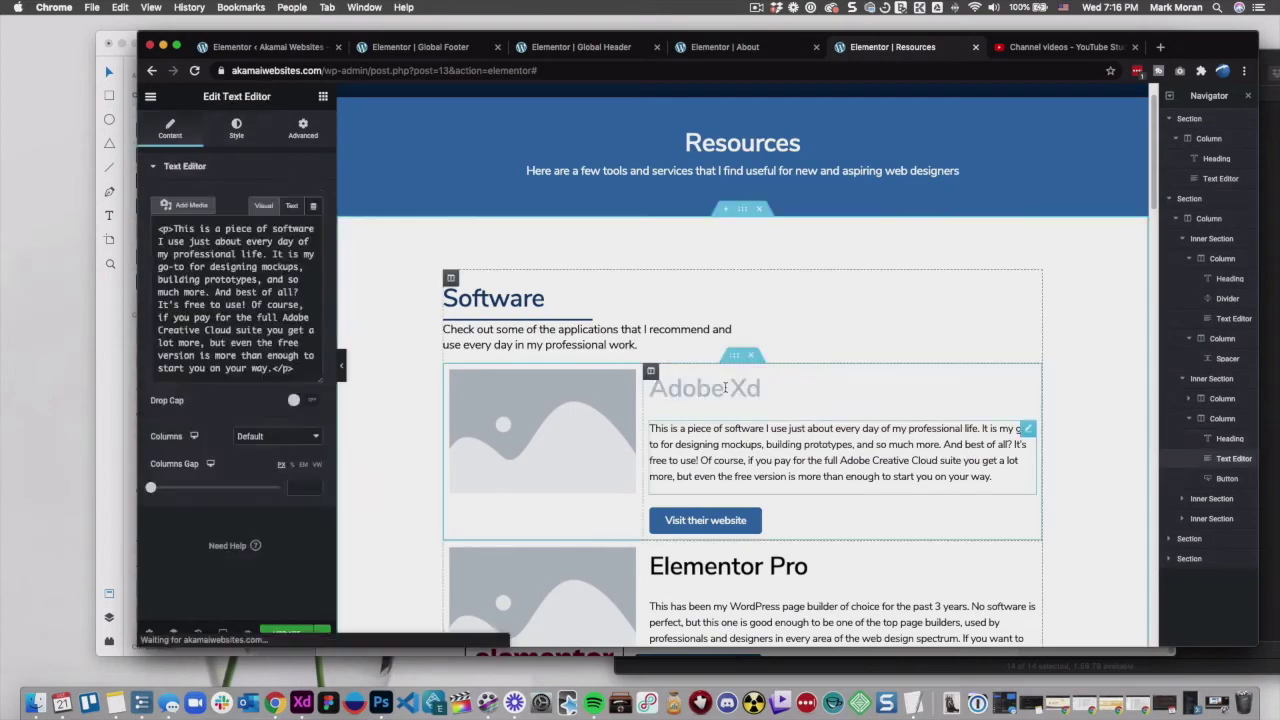
- Apply the H4 global font to the Adobe Xd heading and export the ManageWP logo from XD
left_click(252, 375)
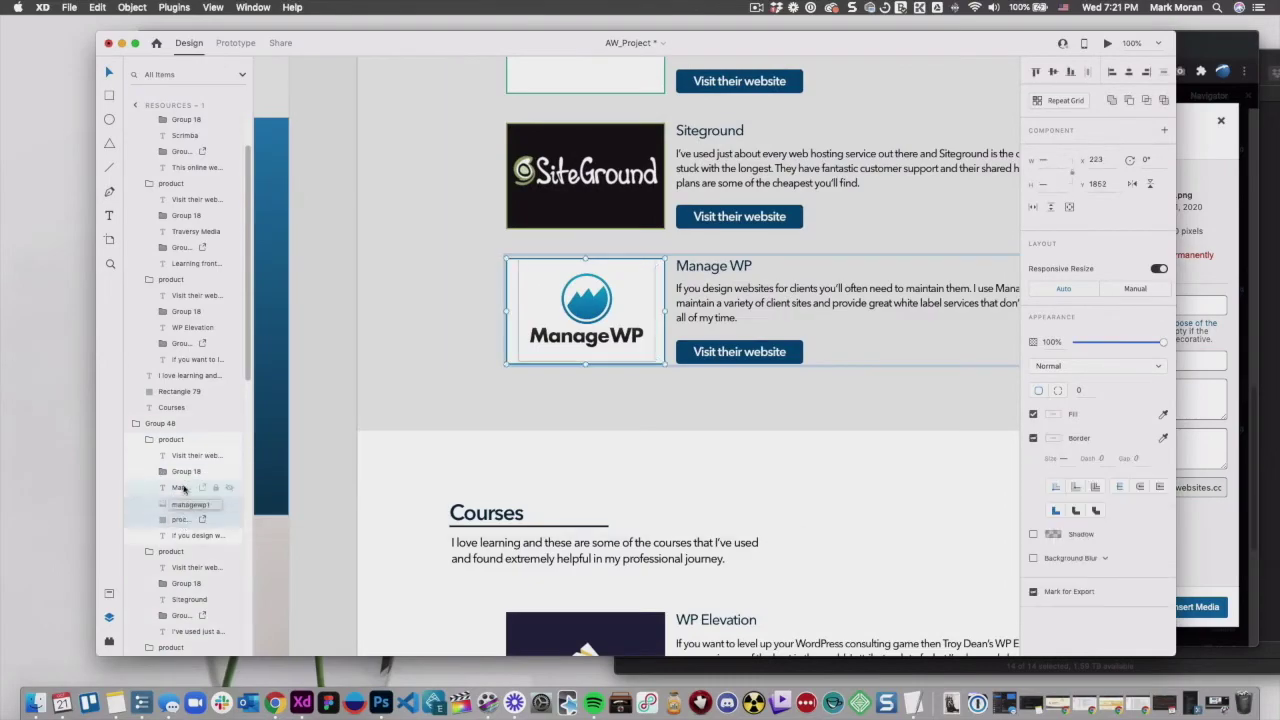
left_click(69, 7)
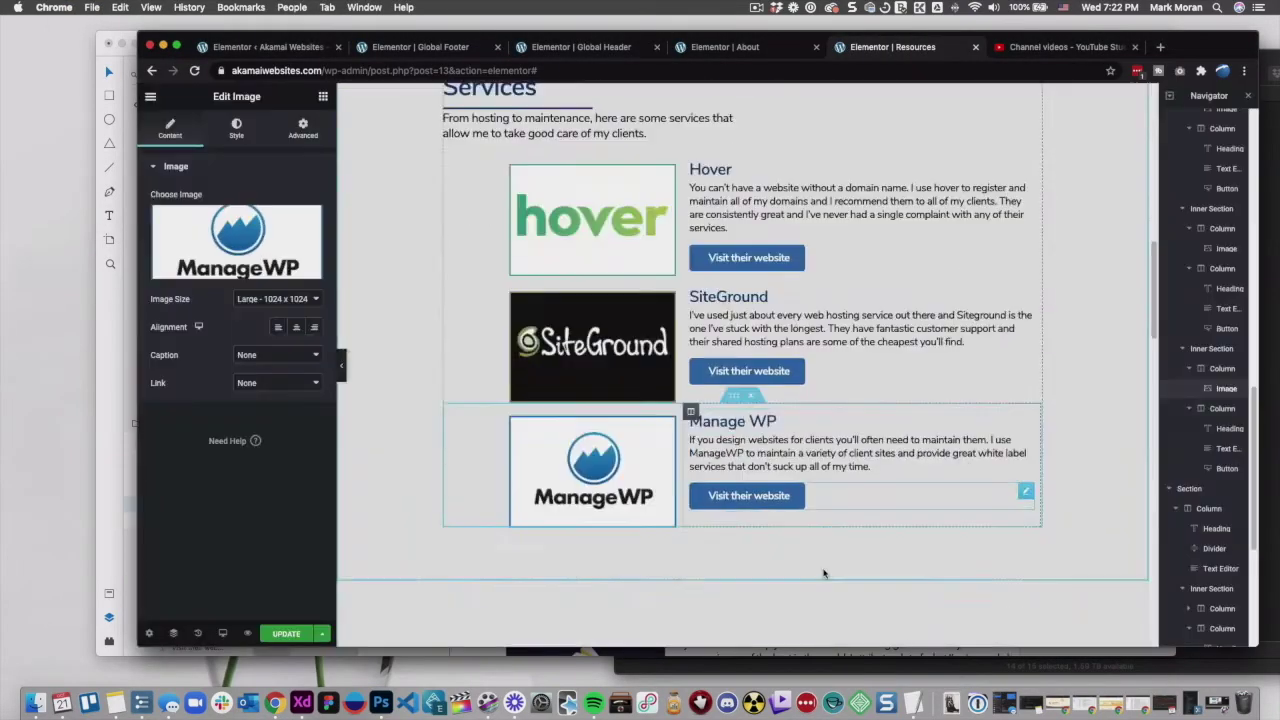
scroll(823, 573, "up", 5)
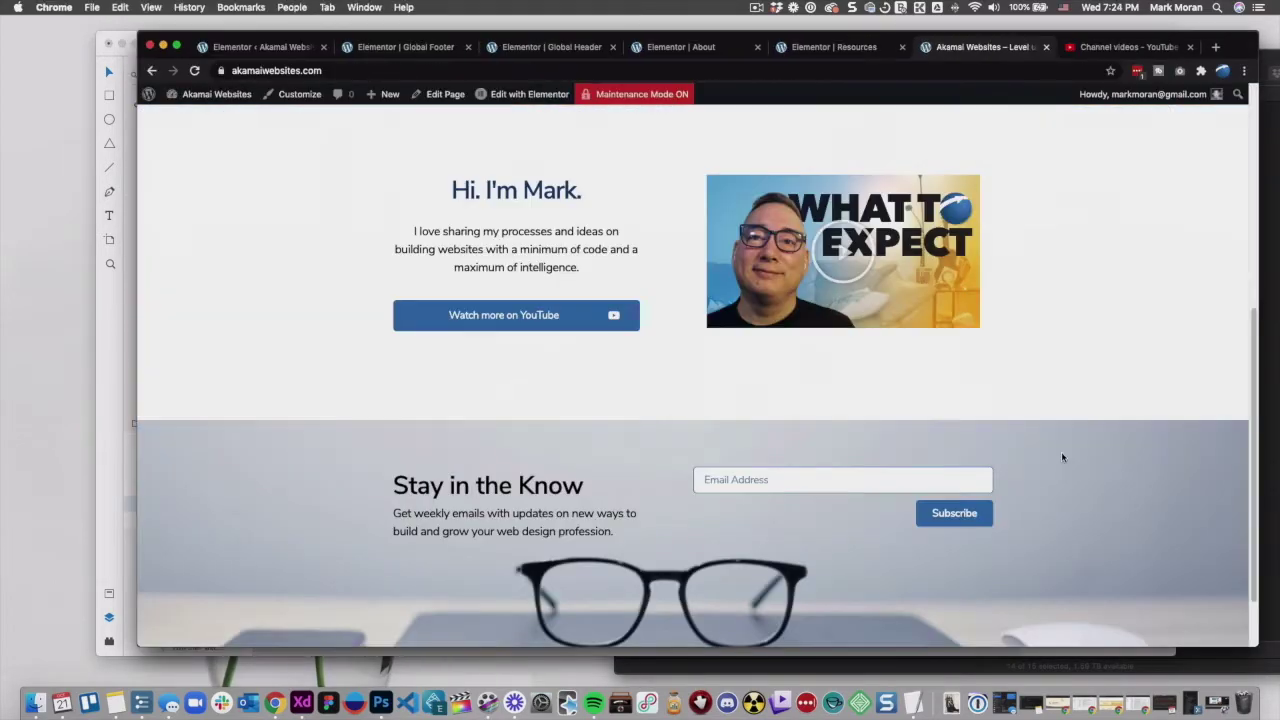
- Switch to the live site tab, open About, and scroll to the Personal section
left_click(757, 7)
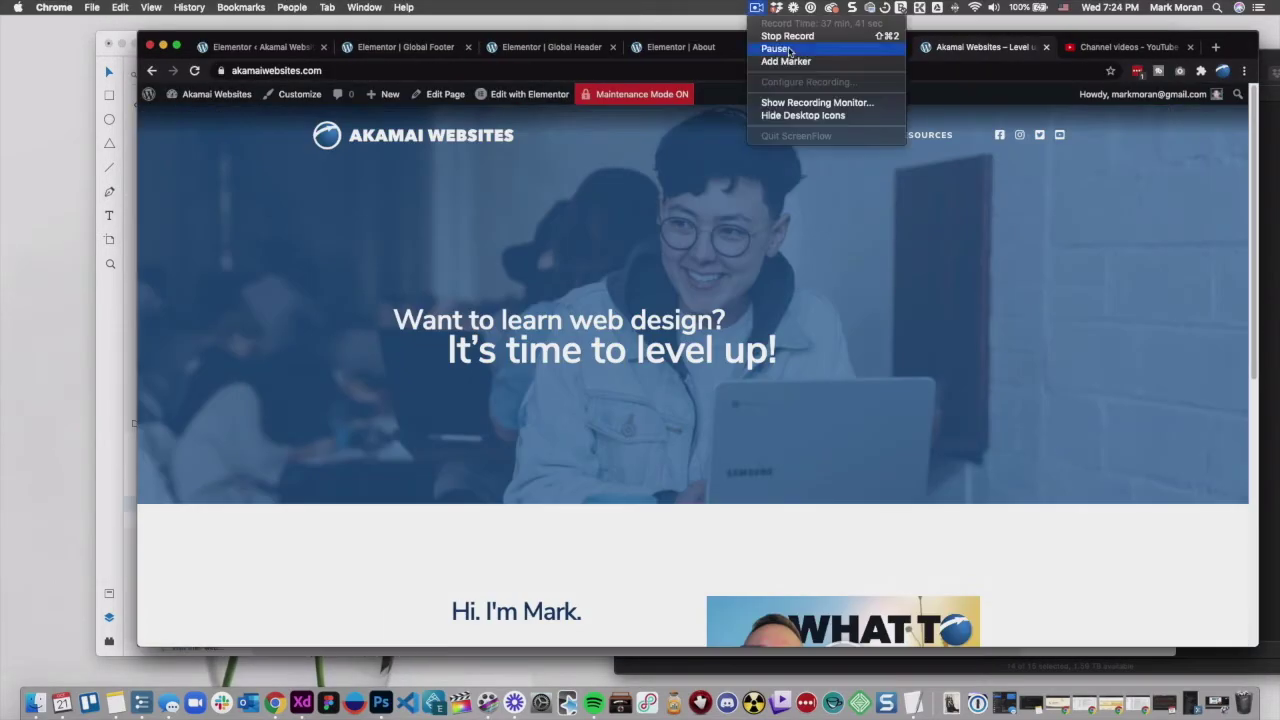
left_click(790, 49)
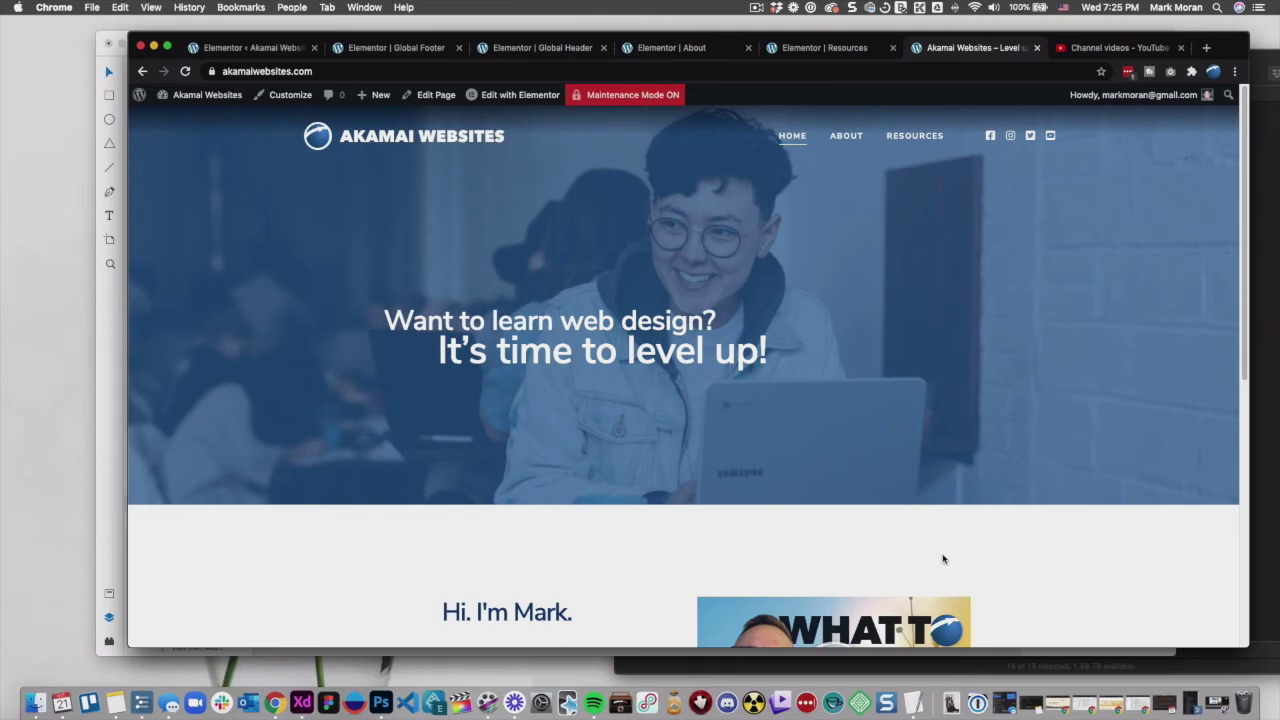
scroll(943, 559, "down", 5)
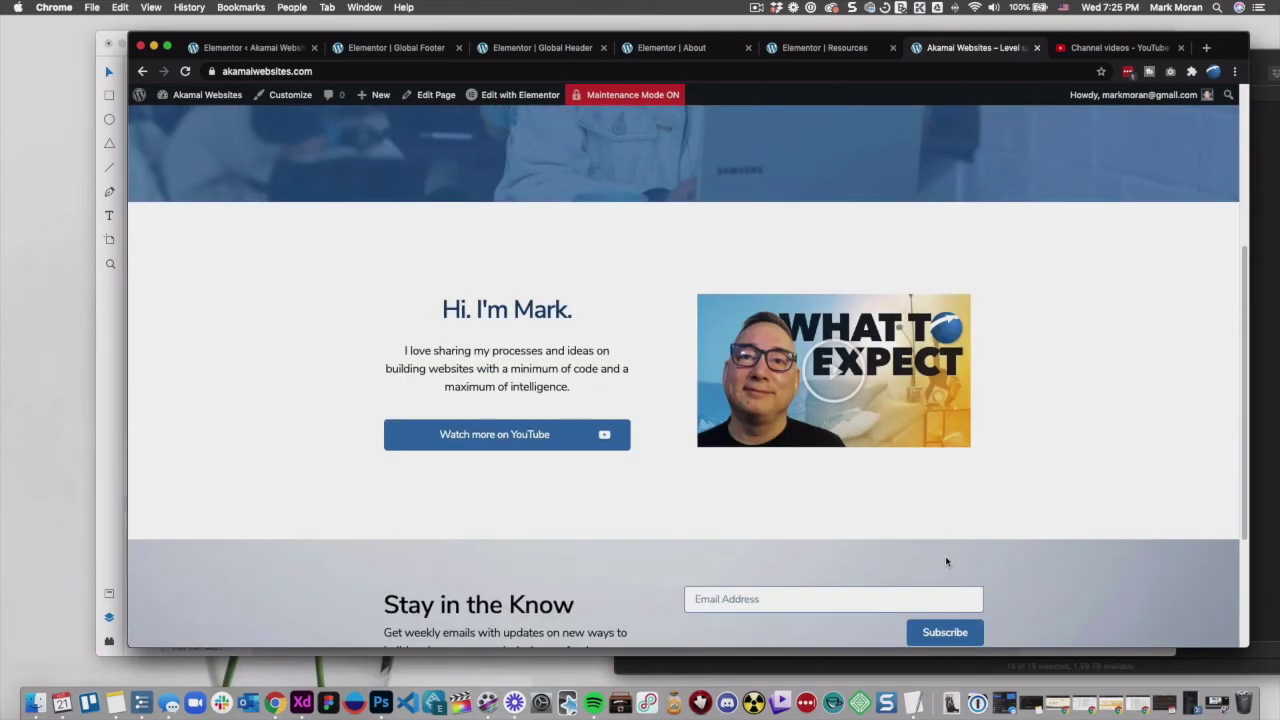
scroll(947, 562, "down", 4)
scroll(945, 558, "up", 10)
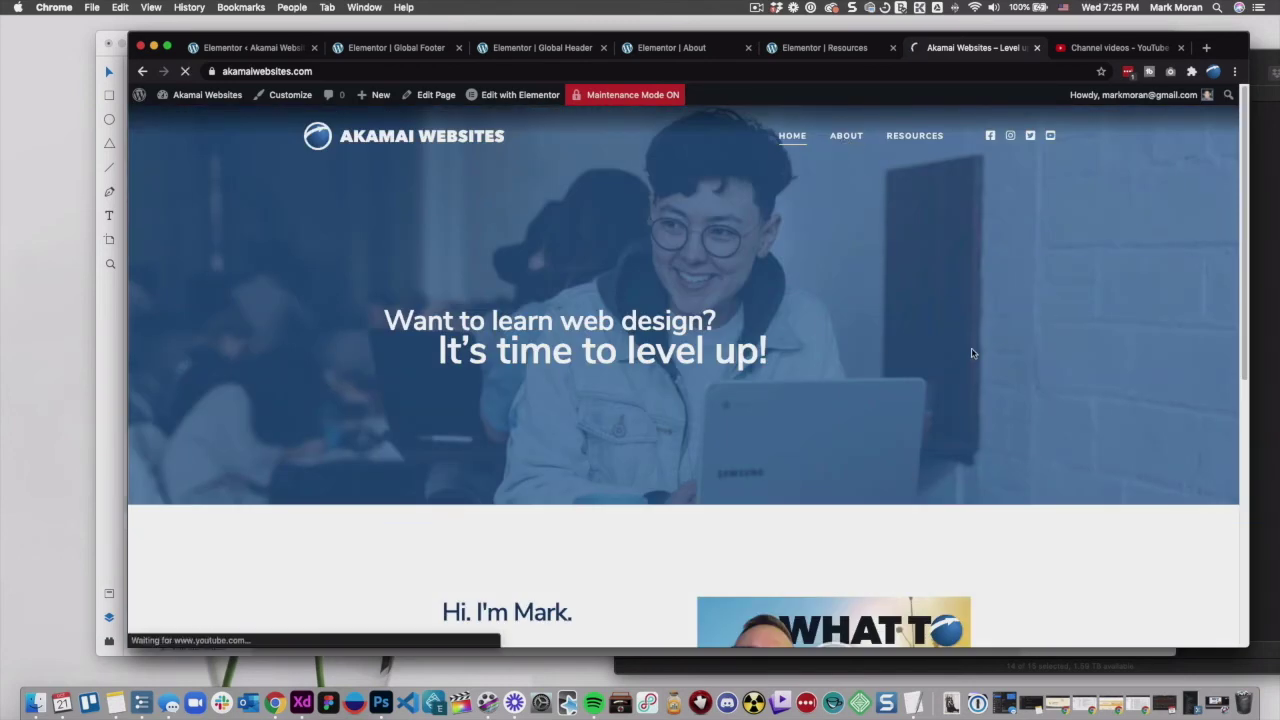
scroll(995, 418, "down", 10)
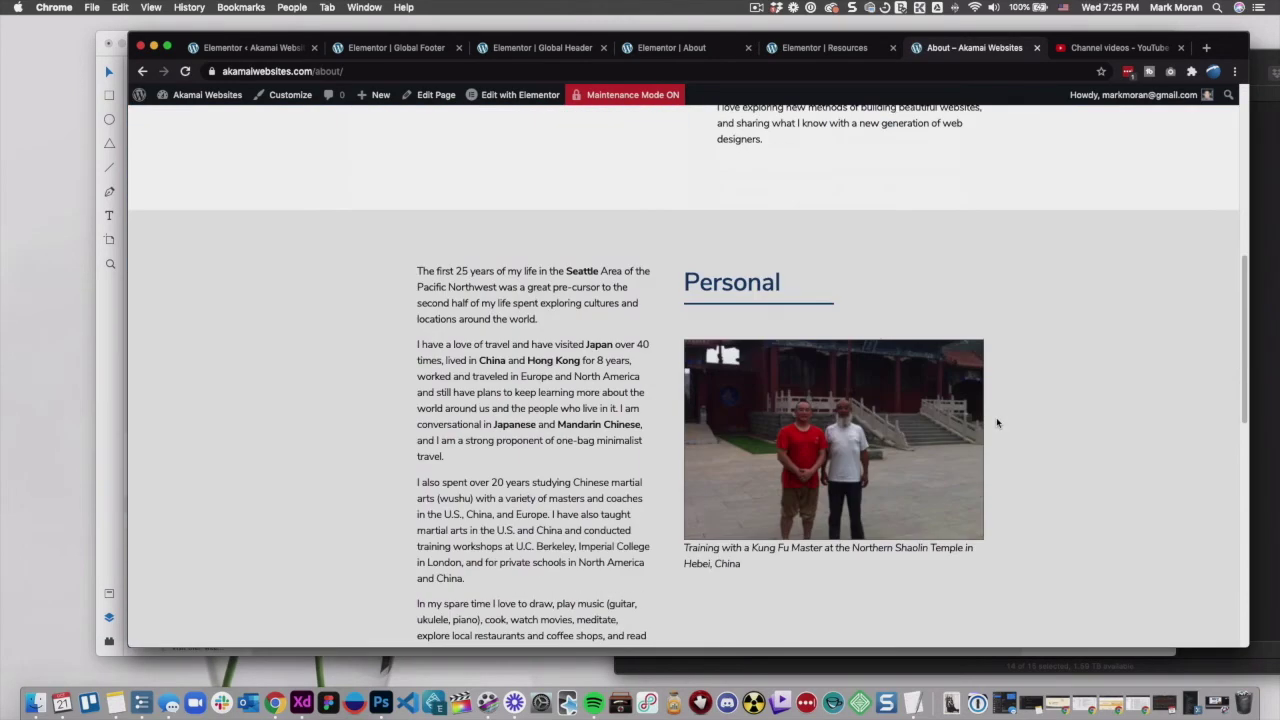